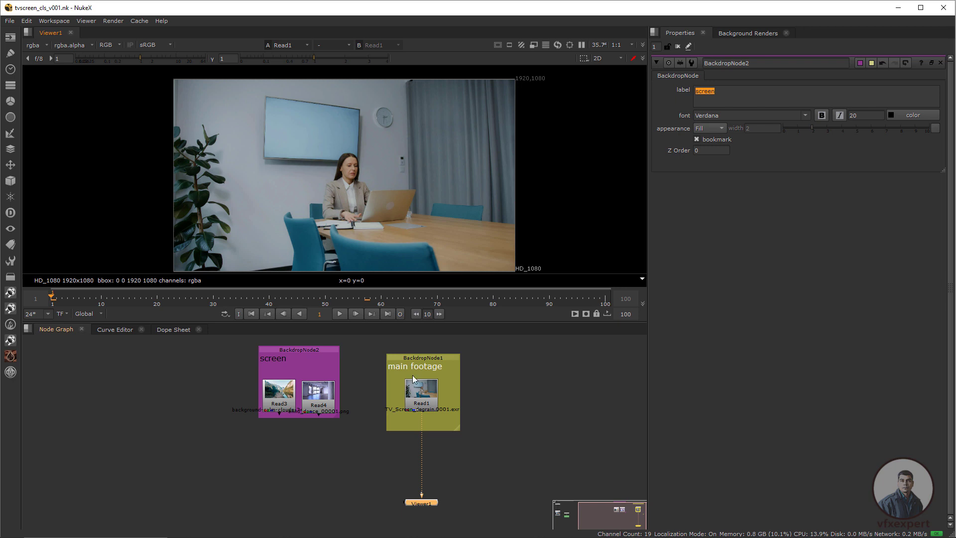
# - View the main footage node and scrub through its frames to examine the wall screen, ending on the first frame
pyautogui.click(425, 391)
pyautogui.press('1')
pyautogui.moveTo(198, 300); pyautogui.dragTo(509, 299)
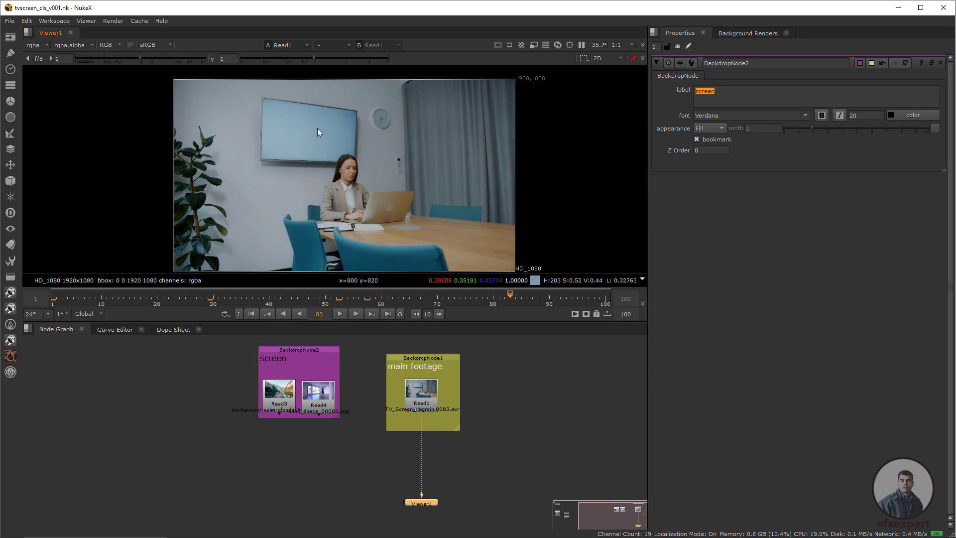
pyautogui.click(250, 313)
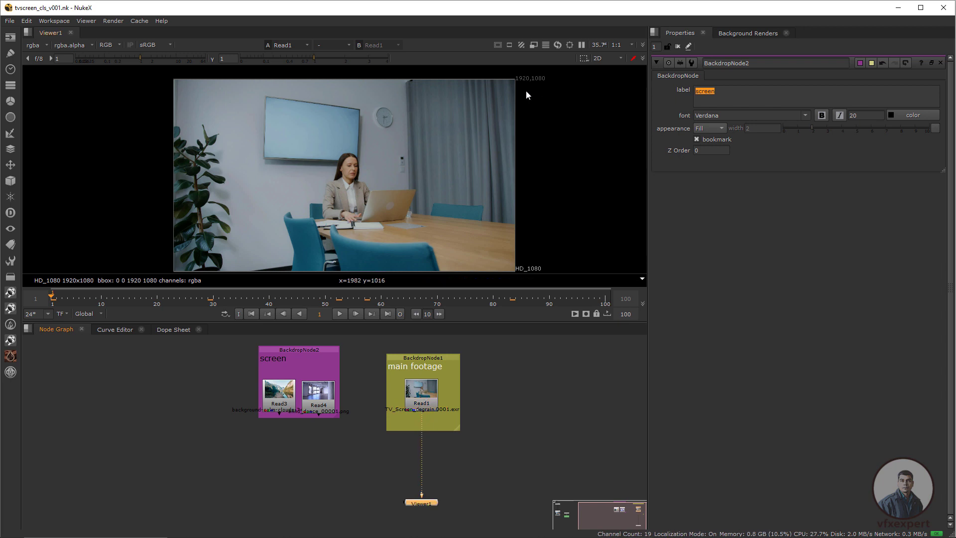
pyautogui.moveTo(526, 91); pyautogui.dragTo(486, 124, button='middle')
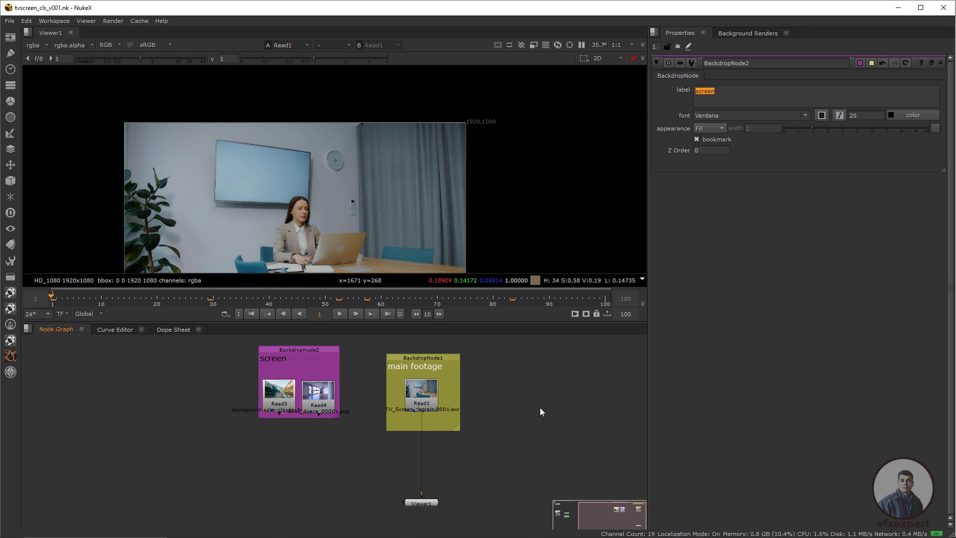
# - Set the project's full size format to HD_1080 1920x1080
pyautogui.press('s')
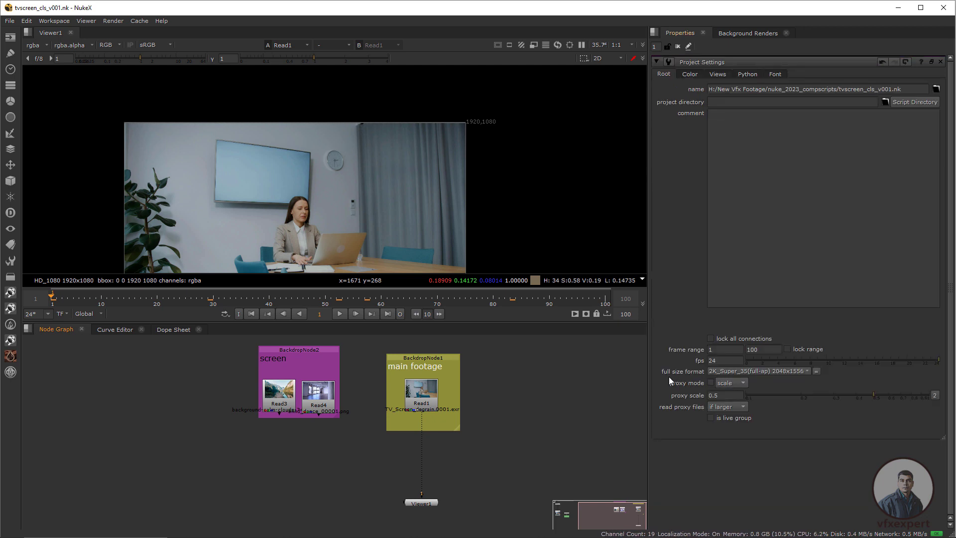
pyautogui.click(805, 373)
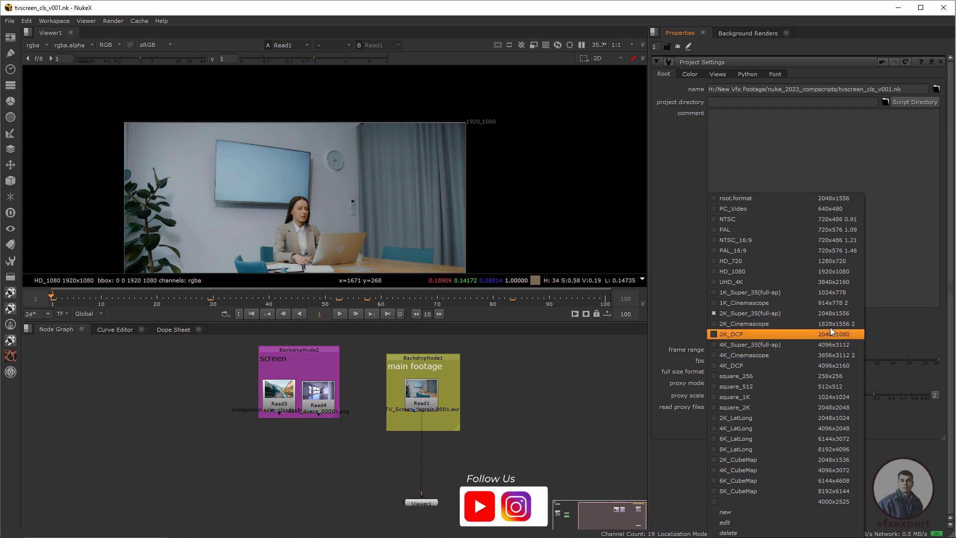
pyautogui.click(835, 271)
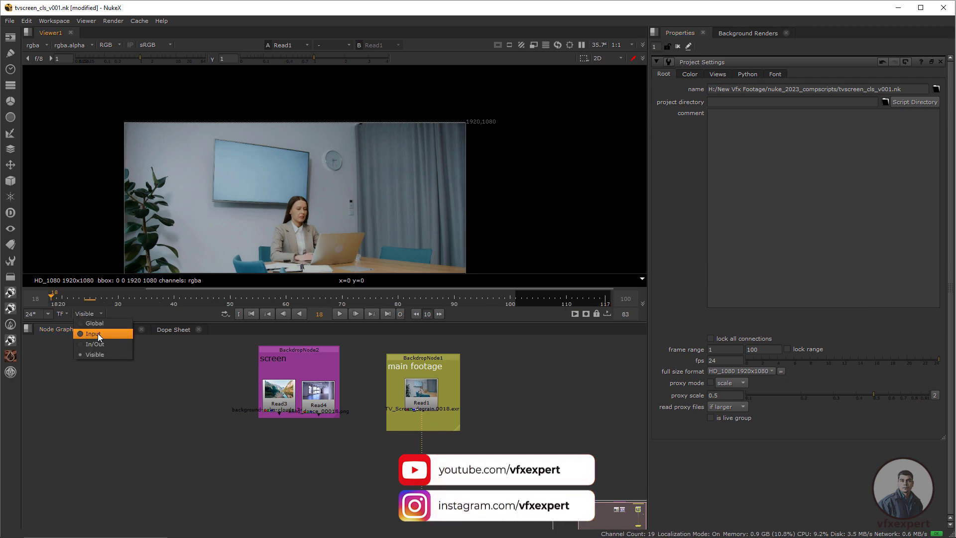
# - Set the viewer's timeline range to Input, check the shot's movement, and return to the first frame
pyautogui.click(93, 333)
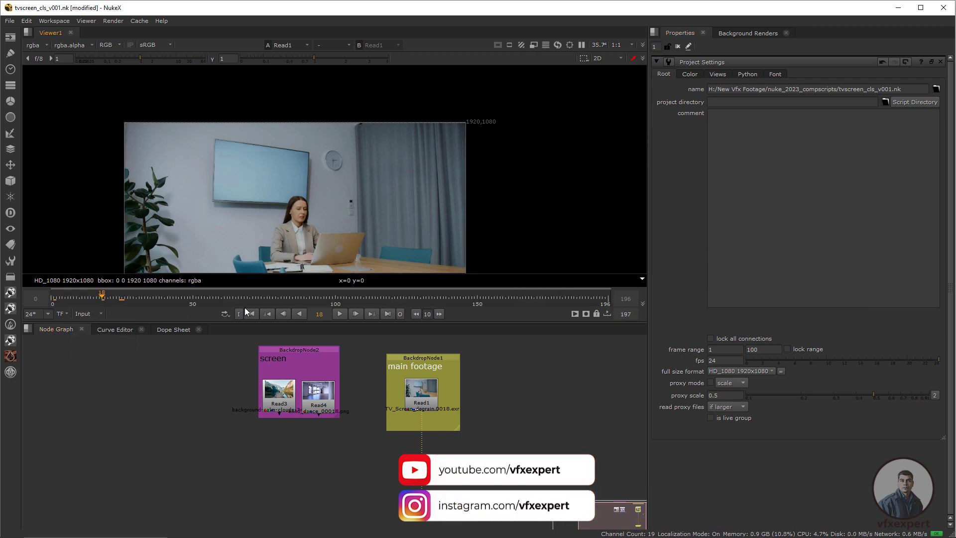
pyautogui.moveTo(198, 299); pyautogui.dragTo(269, 299)
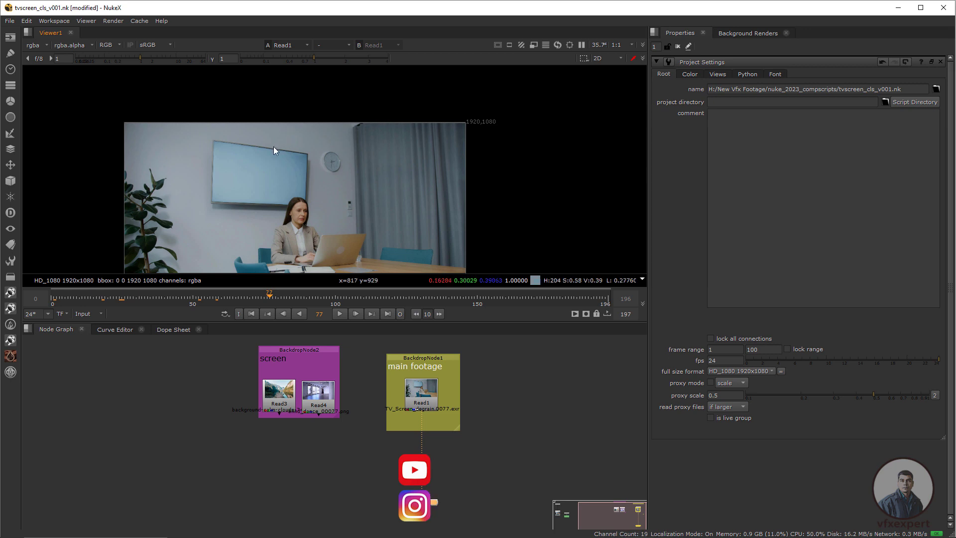
pyautogui.press('Home')
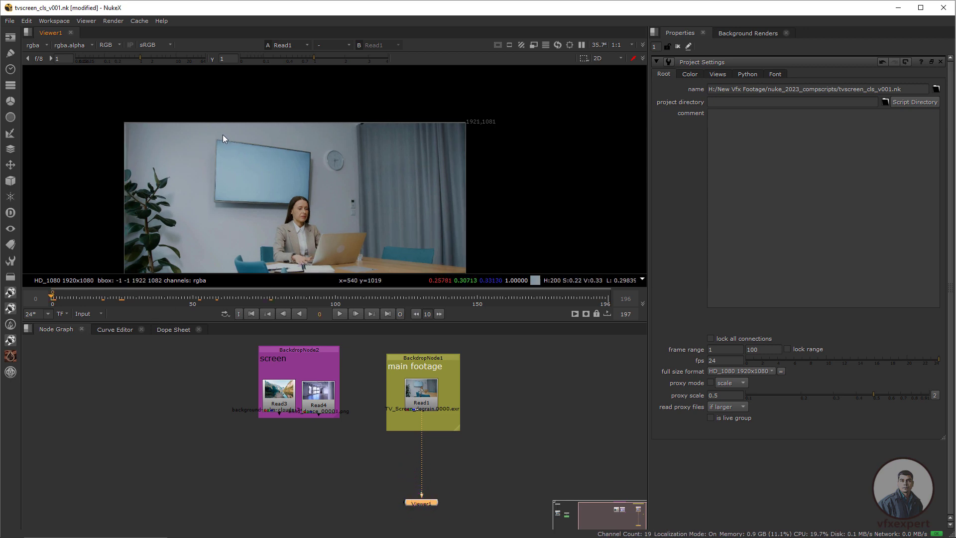
# - Add a Tracker node beside the main footage and connect its input to Read1
pyautogui.moveTo(429, 504); pyautogui.dragTo(434, 494)
pyautogui.click(499, 388)
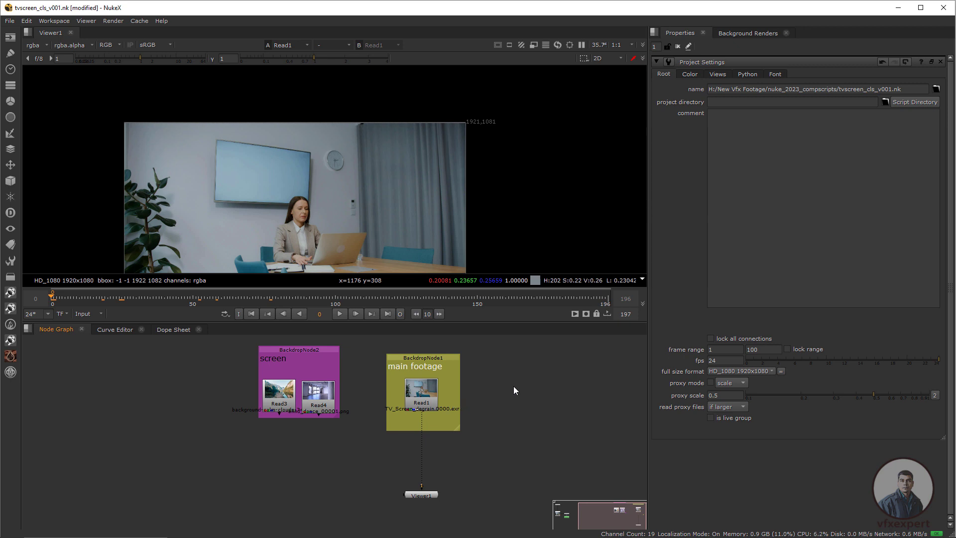
pyautogui.press('Tab')
pyautogui.write('t')
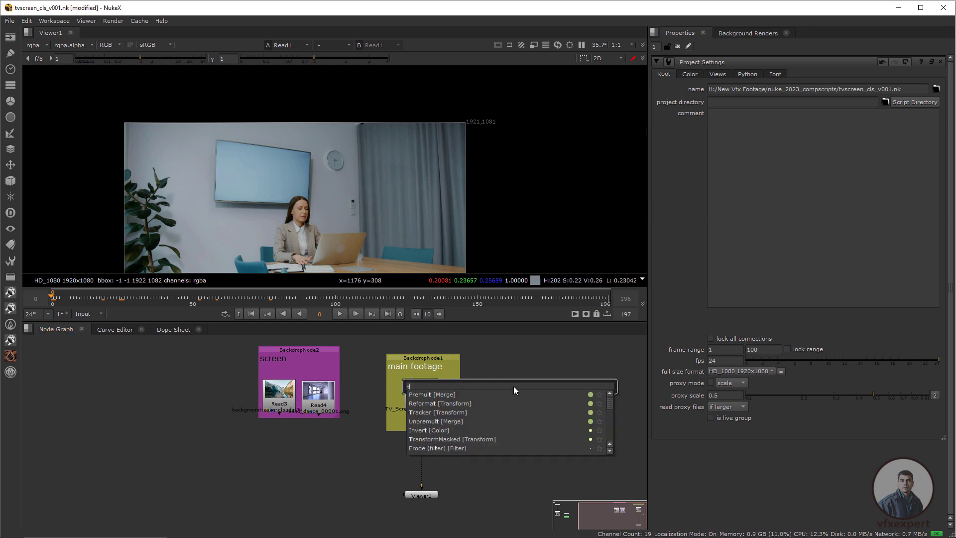
pyautogui.write('rack')
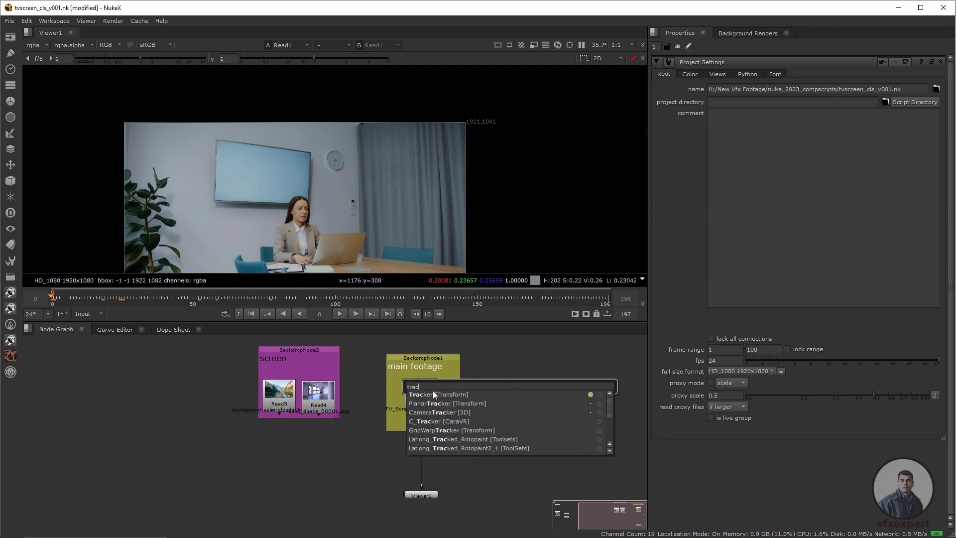
pyautogui.press('Return')
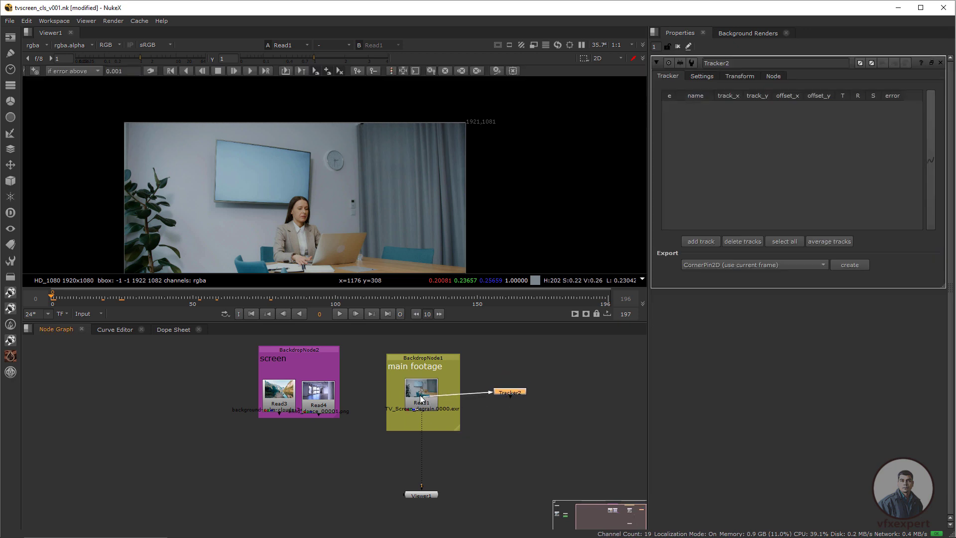
pyautogui.moveTo(511, 395); pyautogui.dragTo(514, 398)
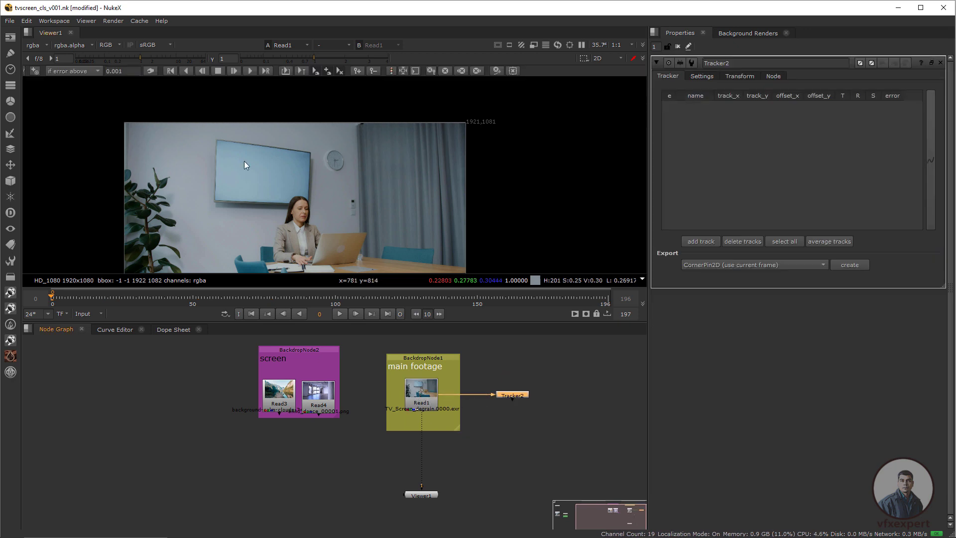
# - Place a track on the TV screen's top-left corner with a smaller pattern box and larger search area, and track it forward
pyautogui.scroll(2, 244, 160)
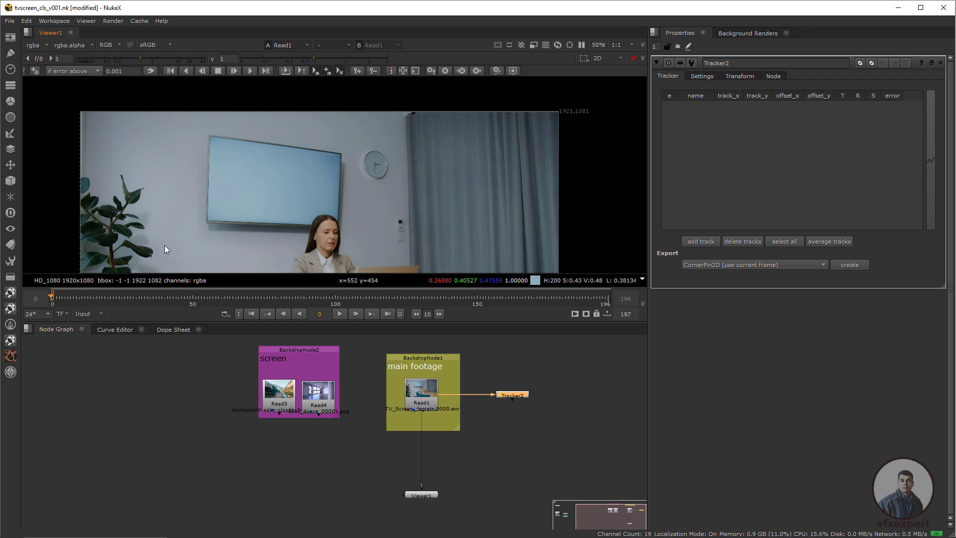
pyautogui.scroll(4, 204, 144)
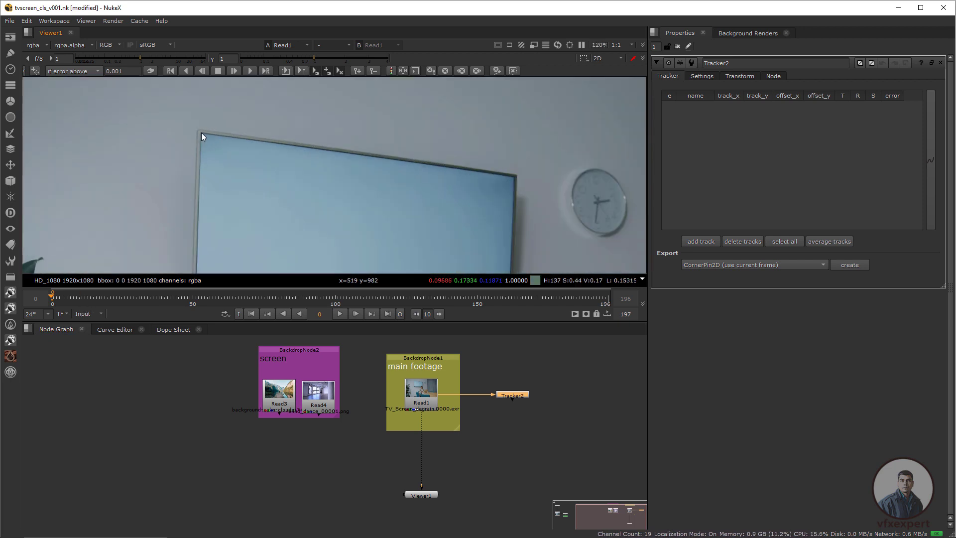
pyautogui.click(705, 241)
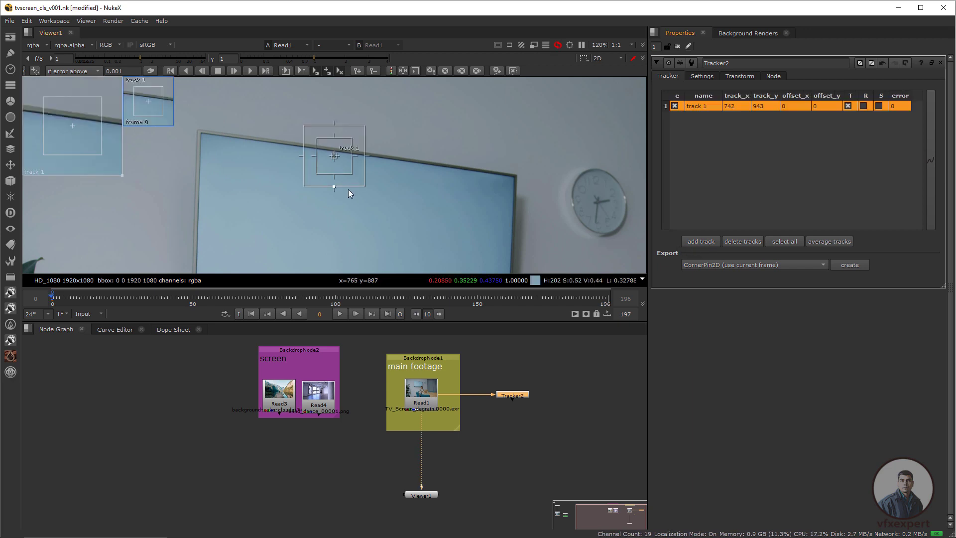
pyautogui.moveTo(335, 158); pyautogui.dragTo(201, 135)
pyautogui.moveTo(88, 141)
pyautogui.mouseDown()
pyautogui.moveTo(81, 155)
pyautogui.moveTo(86, 144)
pyautogui.mouseUp()
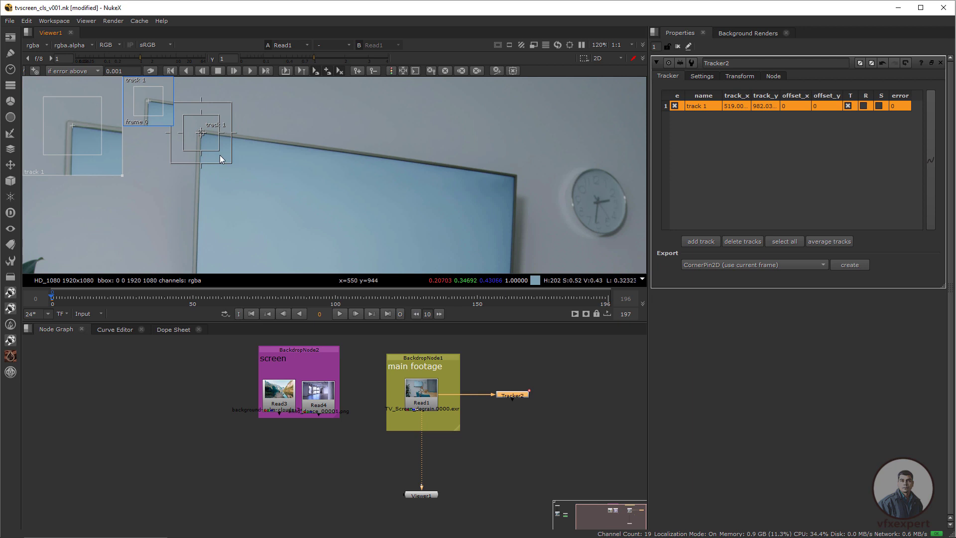
pyautogui.moveTo(213, 148); pyautogui.dragTo(239, 171)
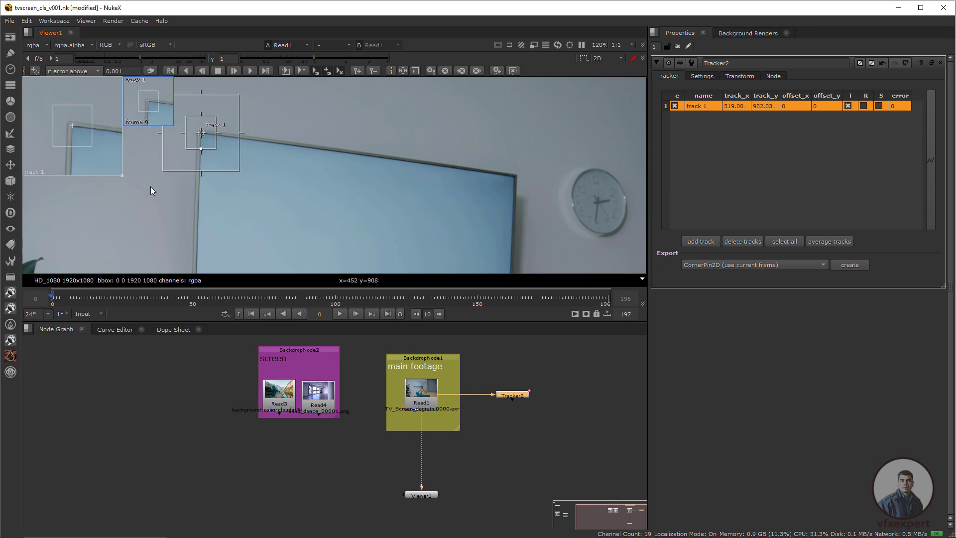
pyautogui.click(251, 71)
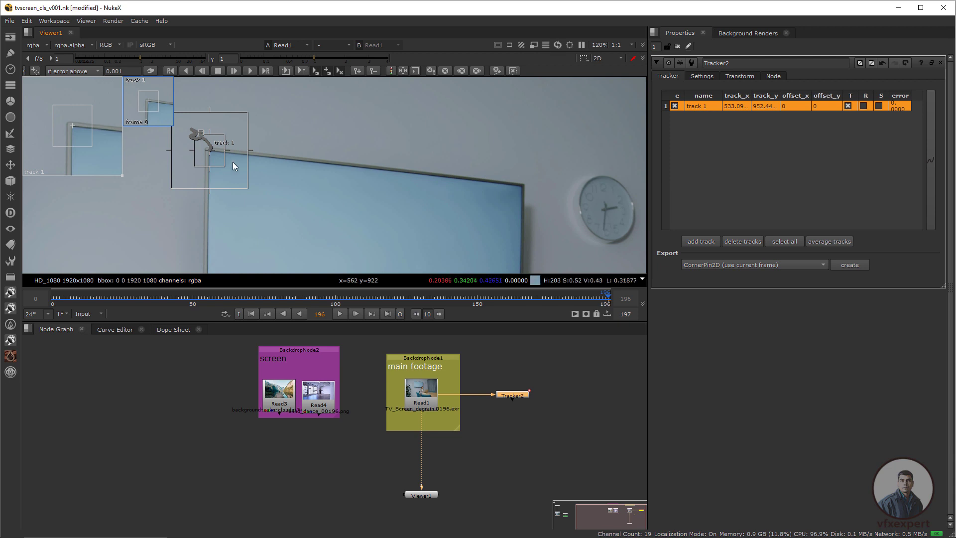
# - Color track 1's path by tracking error and step back to frame 166 to examine its alignment with the screen corner
pyautogui.click(392, 71)
pyautogui.scroll(3, 219, 148)
pyautogui.moveTo(583, 295); pyautogui.dragTo(533, 303)
pyautogui.scroll(5, 240, 126)
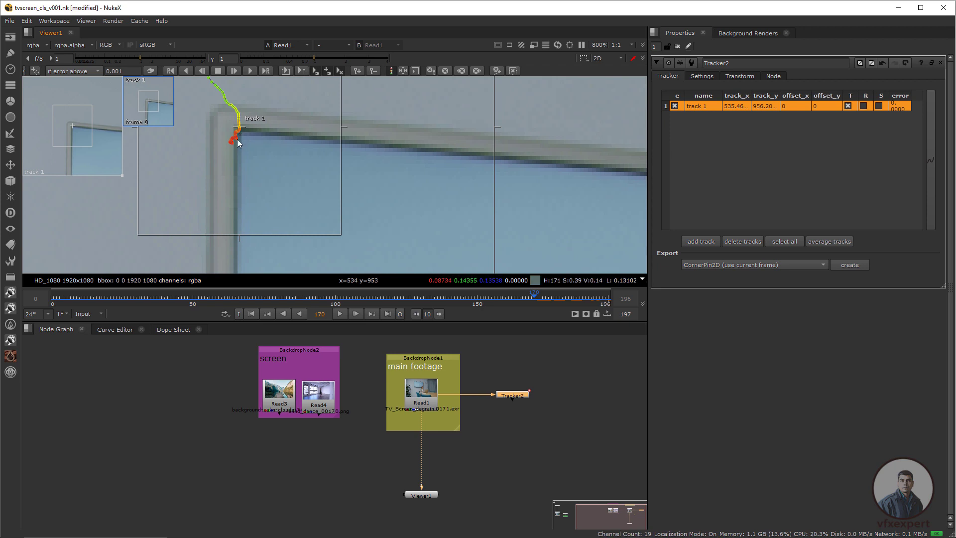
pyautogui.moveTo(534, 297); pyautogui.dragTo(524, 296)
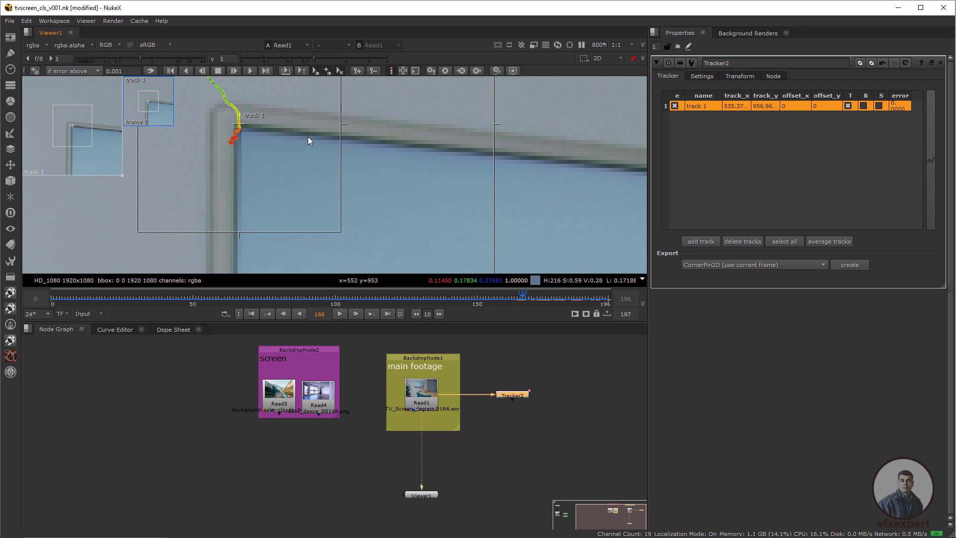
# - Clear track 1 forward of frame 166, shrink its pattern and search boxes, and retrack forward from there
pyautogui.scroll(-2, 307, 137)
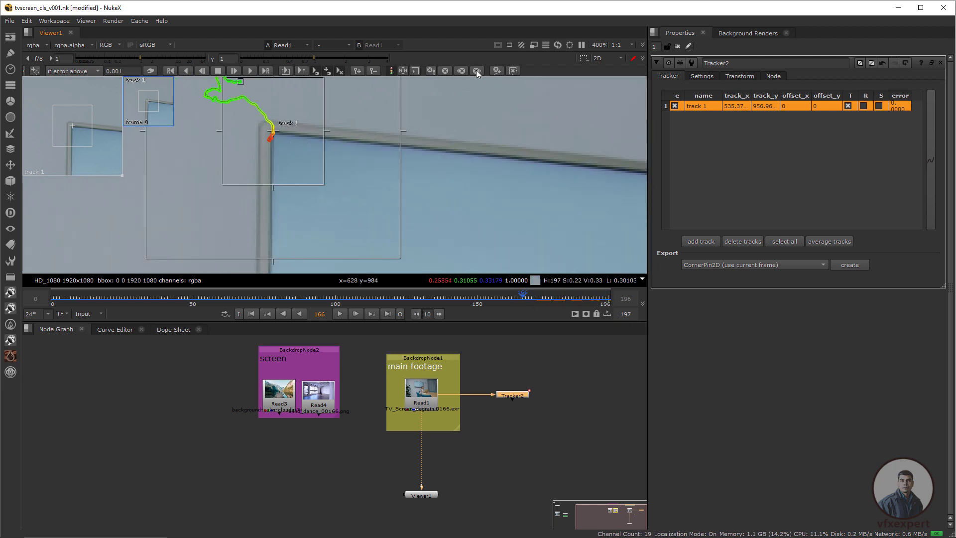
pyautogui.scroll(-1, 319, 198)
pyautogui.moveTo(321, 189); pyautogui.dragTo(303, 172)
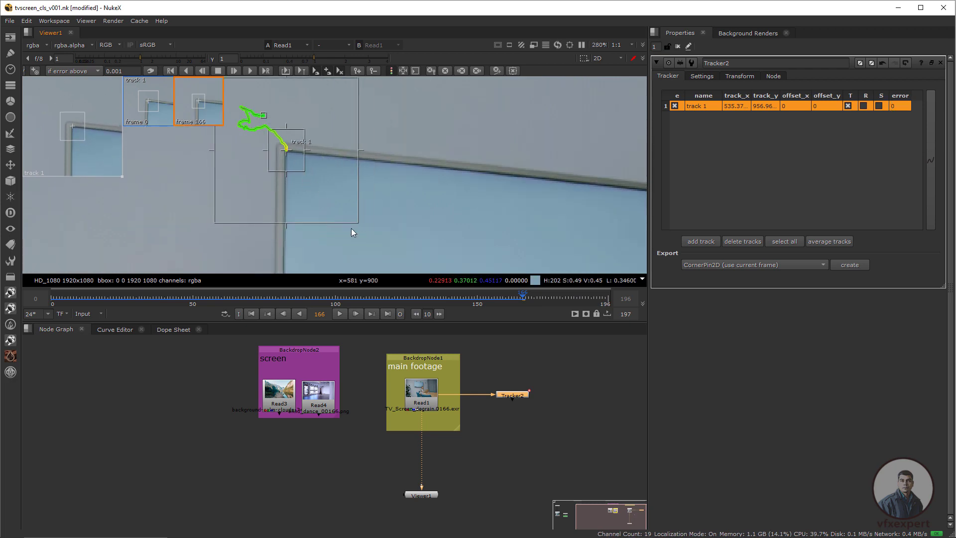
pyautogui.moveTo(357, 223); pyautogui.dragTo(333, 212)
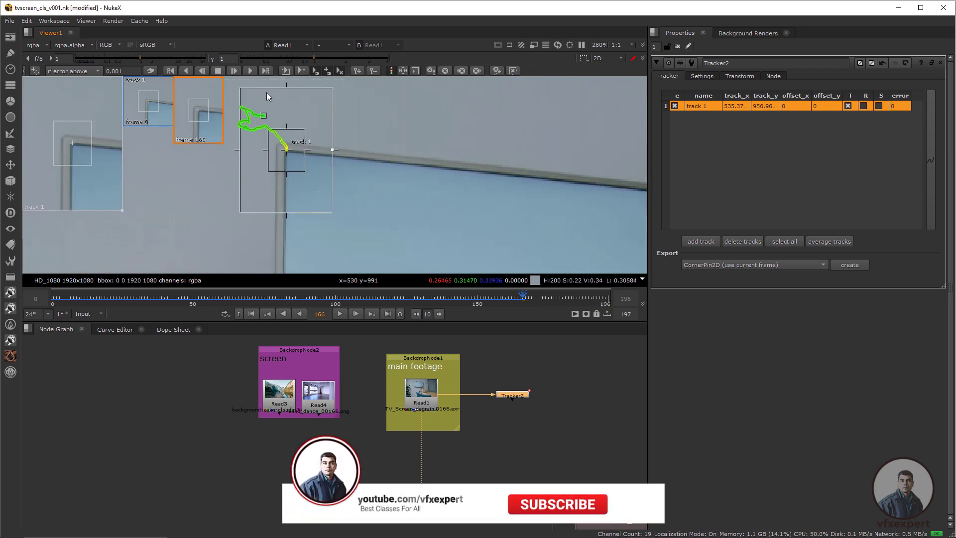
pyautogui.click(249, 71)
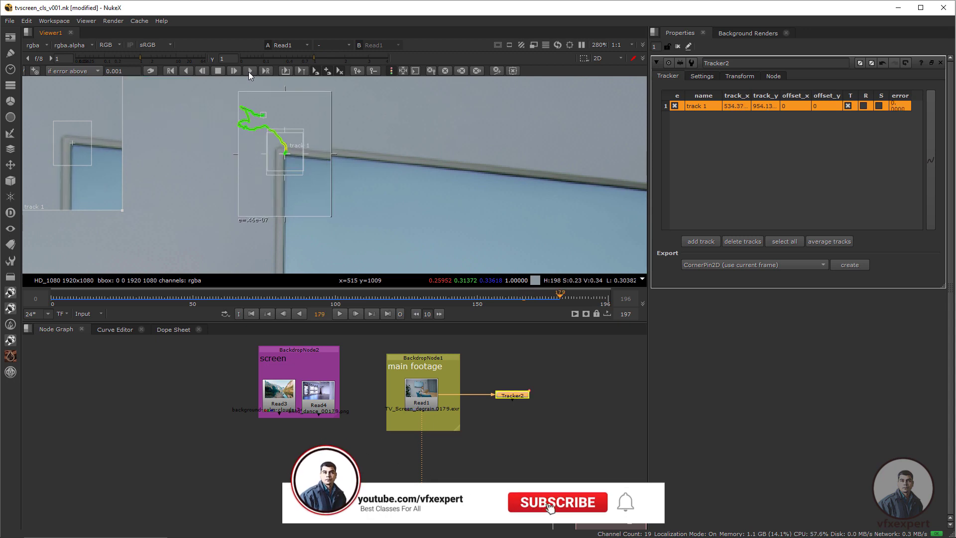
# - Add a second track on the TV screen's top-right corner at the first frame, fine-tune its position, and track it forward
pyautogui.scroll(-6, 285, 193)
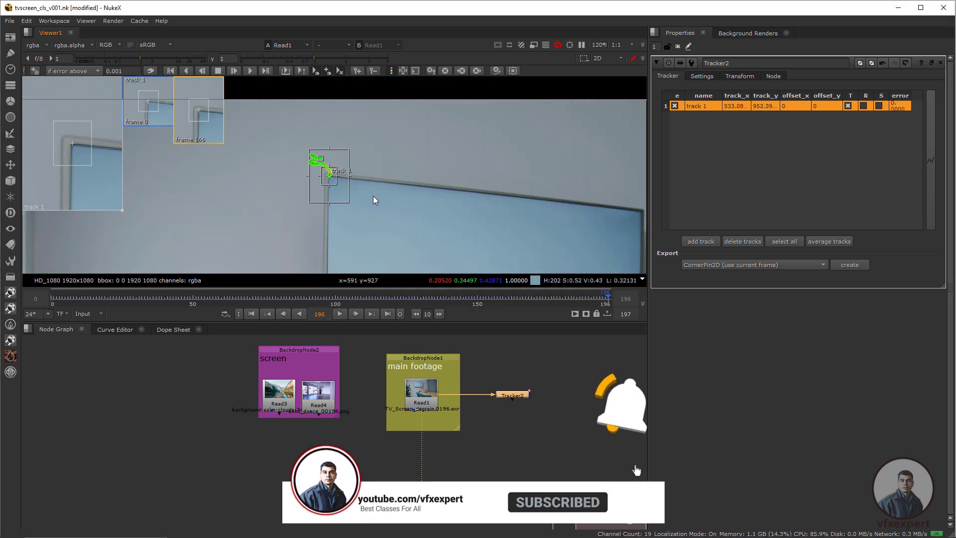
pyautogui.moveTo(435, 211); pyautogui.dragTo(347, 138, button='middle')
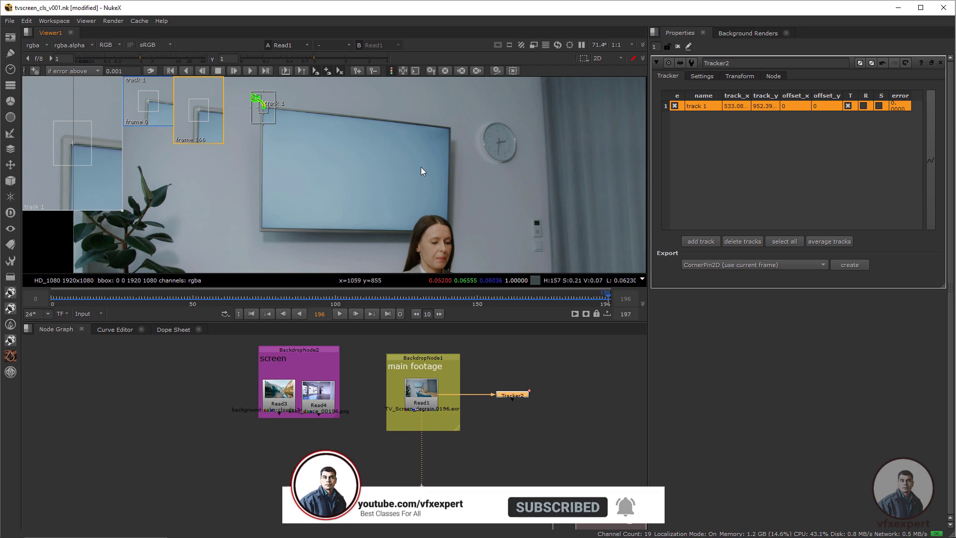
pyautogui.click(251, 314)
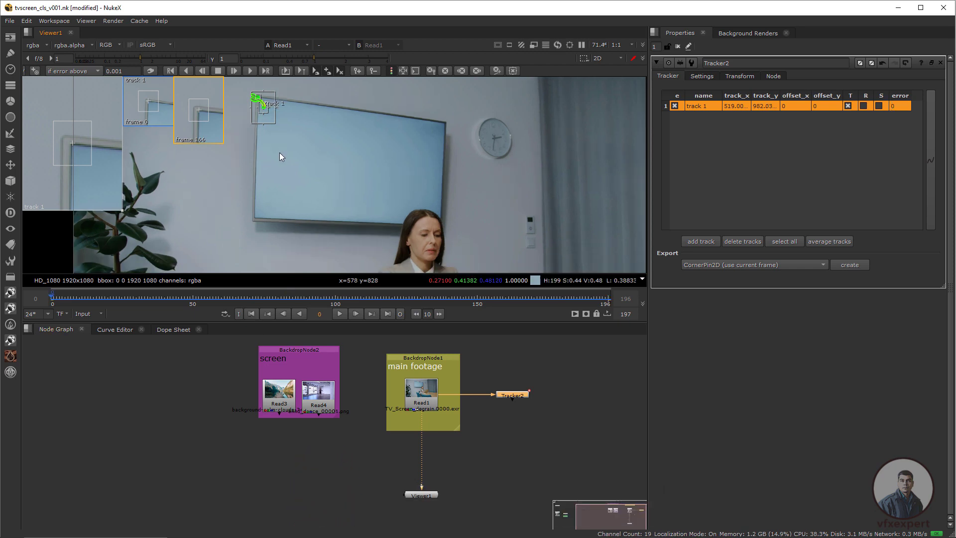
pyautogui.scroll(4, 308, 183)
pyautogui.scroll(2, 419, 160)
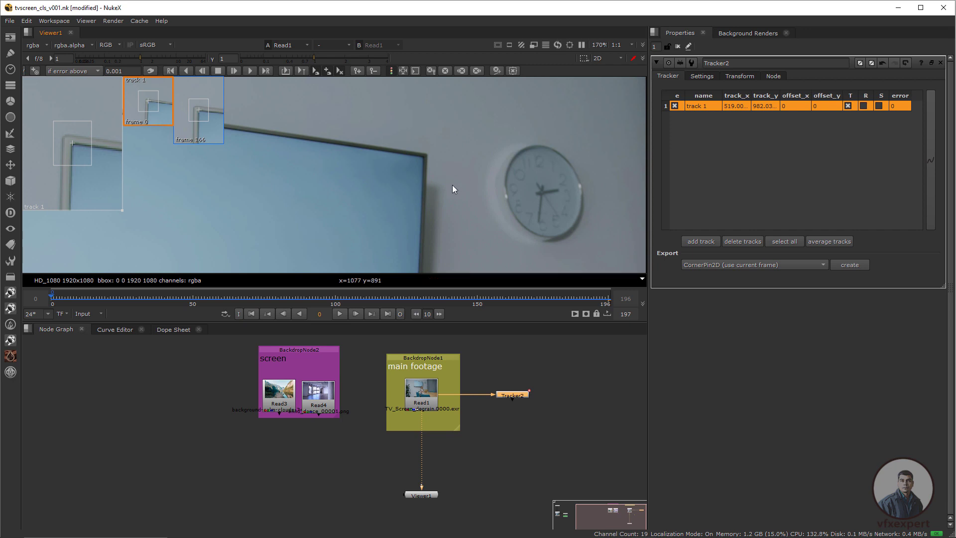
pyautogui.keyDown('ctrl'); pyautogui.keyDown('alt'); pyautogui.click(424, 159); pyautogui.keyUp('alt'); pyautogui.keyUp('ctrl')
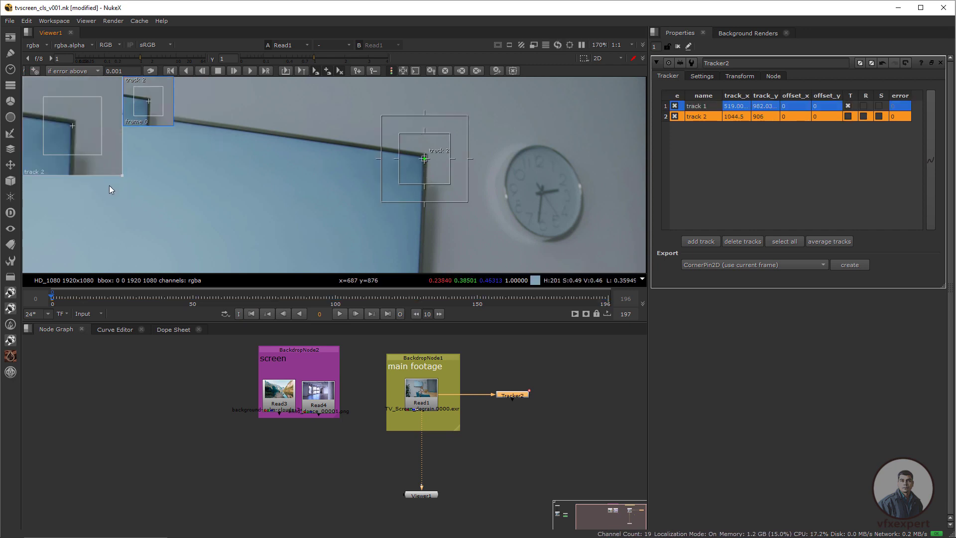
pyautogui.moveTo(82, 145); pyautogui.dragTo(82, 147)
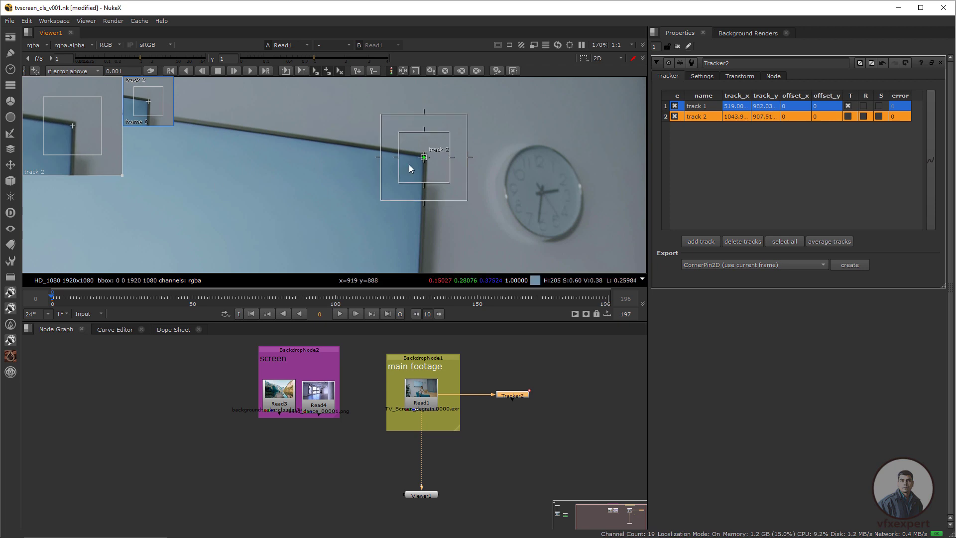
pyautogui.press('c')
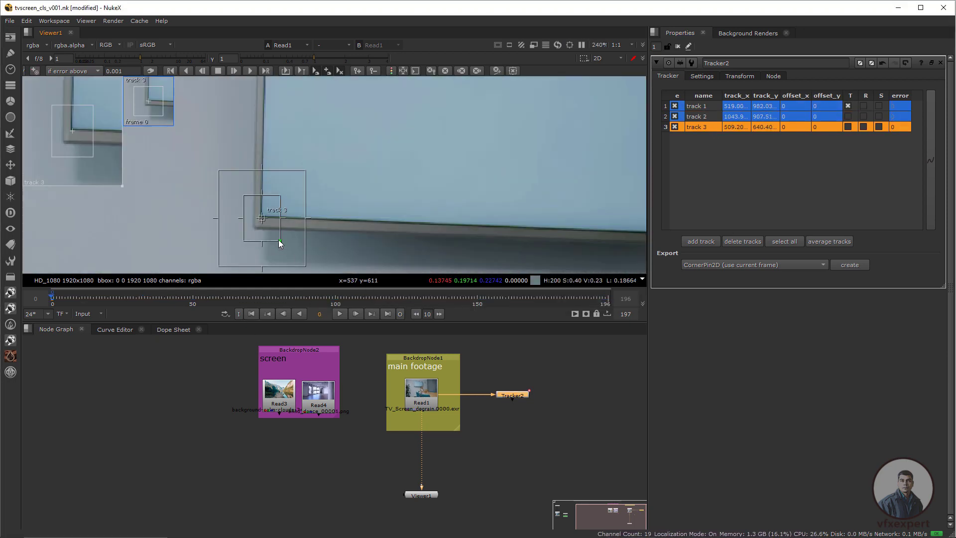
# - Track the point on the TV screen's bottom-left corner forward to the last frame
pyautogui.press('v')
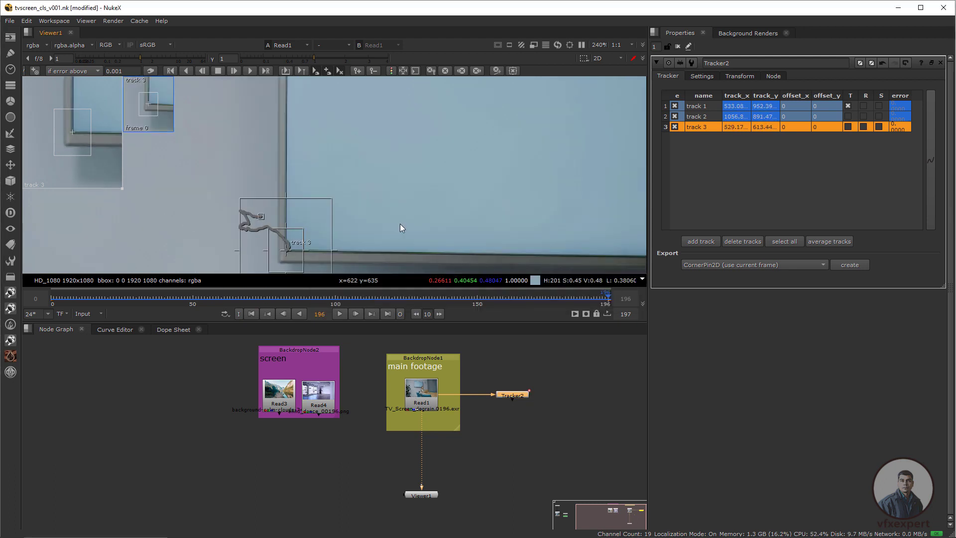
pyautogui.scroll(-6, 405, 230)
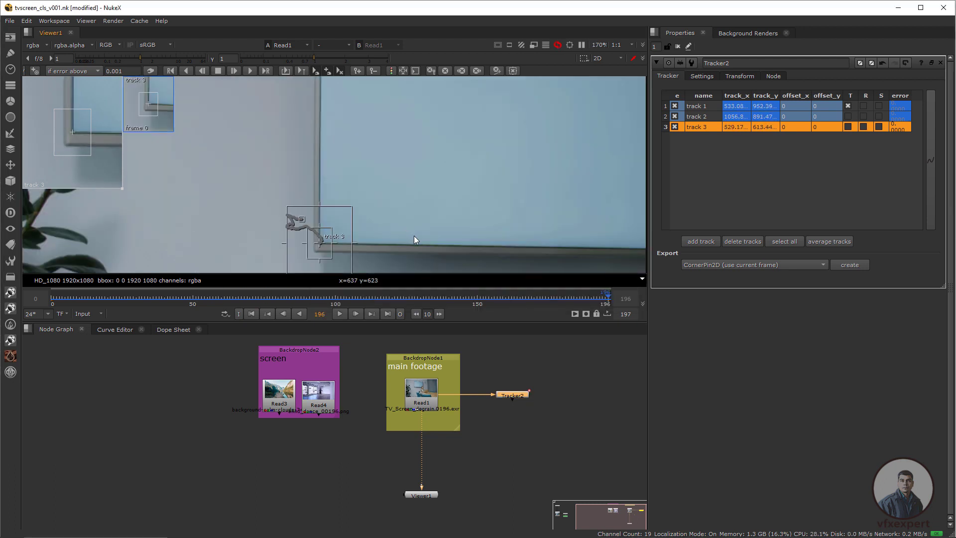
# - Add a fourth track at the first frame on the wall control panel beside the curtain, resize its boxes around it, and track it forward
pyautogui.moveTo(468, 252); pyautogui.dragTo(386, 160, button='middle')
pyautogui.scroll(4, 383, 184)
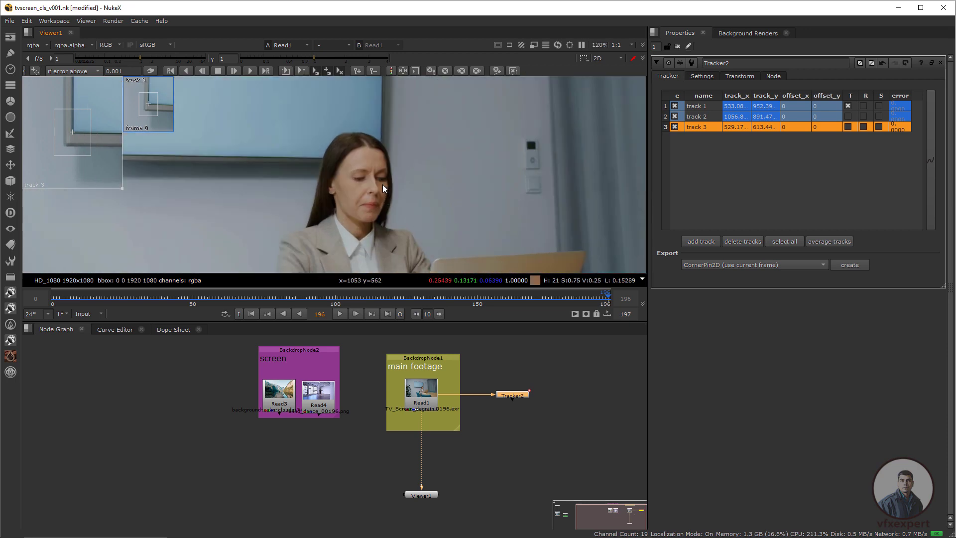
pyautogui.scroll(-5, 398, 209)
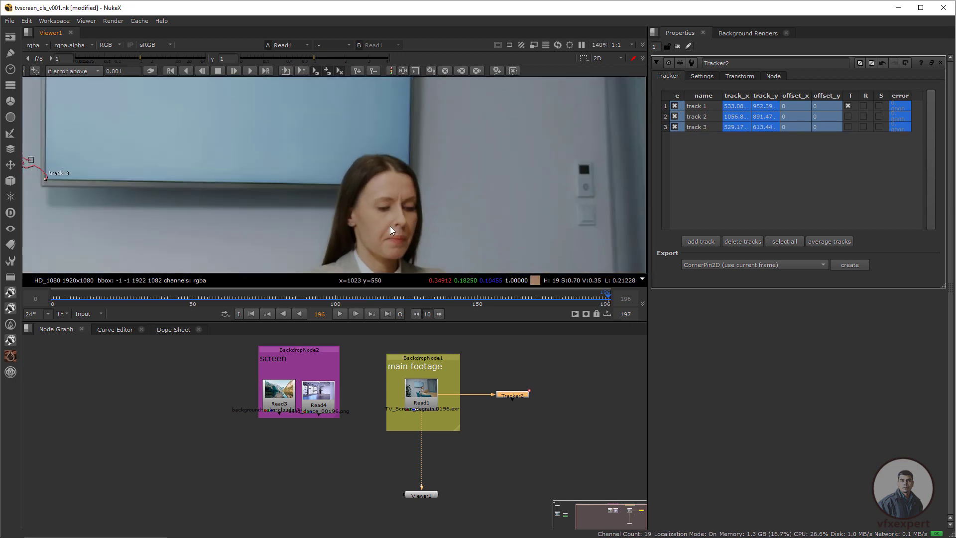
pyautogui.scroll(2, 402, 220)
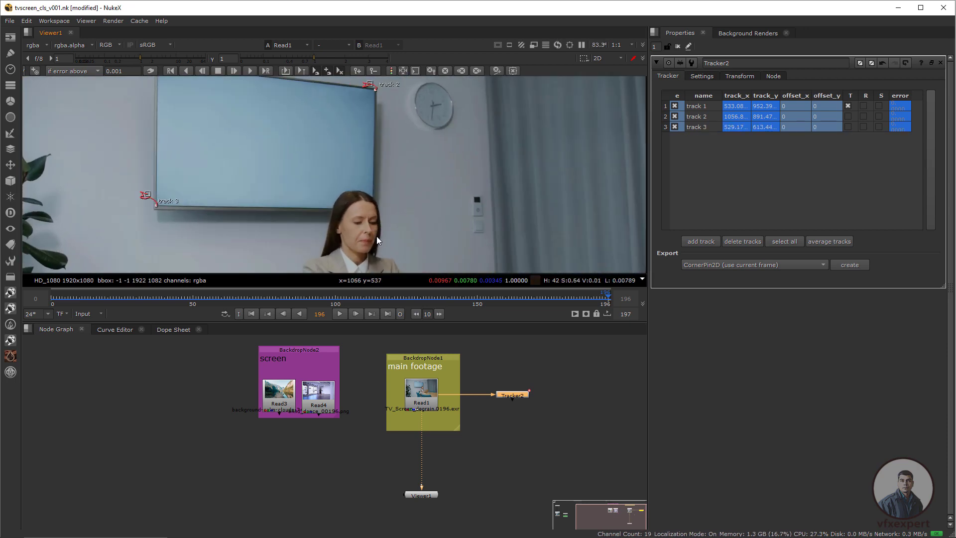
pyautogui.click(252, 314)
pyautogui.click(701, 241)
pyautogui.scroll(2, 332, 149)
pyautogui.moveTo(460, 226); pyautogui.dragTo(432, 199, button='middle')
pyautogui.scroll(1, 502, 205)
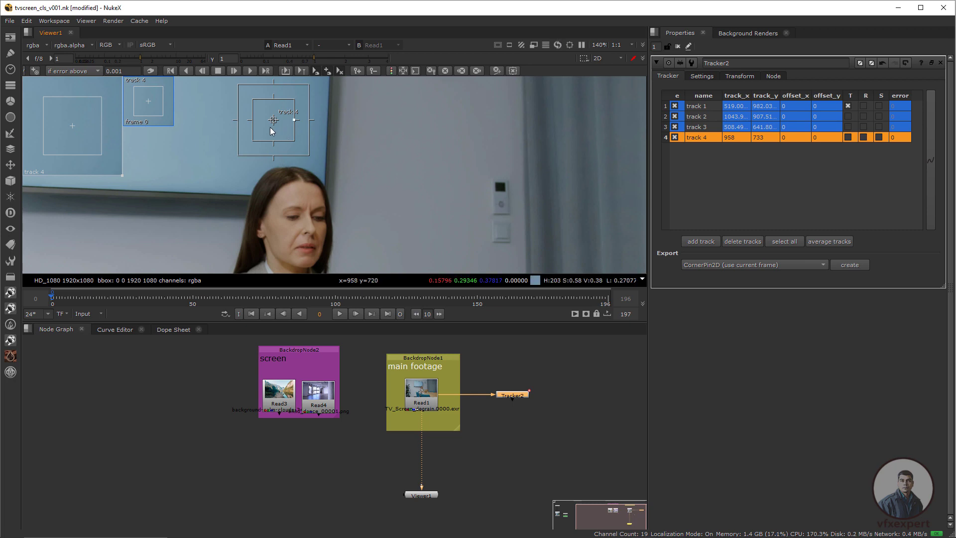
pyautogui.moveTo(273, 120); pyautogui.dragTo(500, 205)
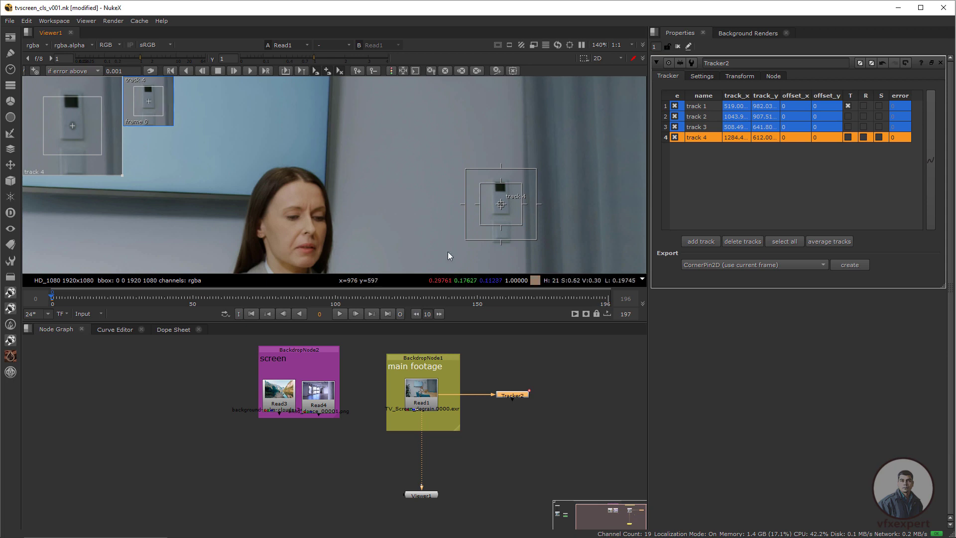
pyautogui.moveTo(521, 225); pyautogui.dragTo(541, 264)
pyautogui.click(250, 70)
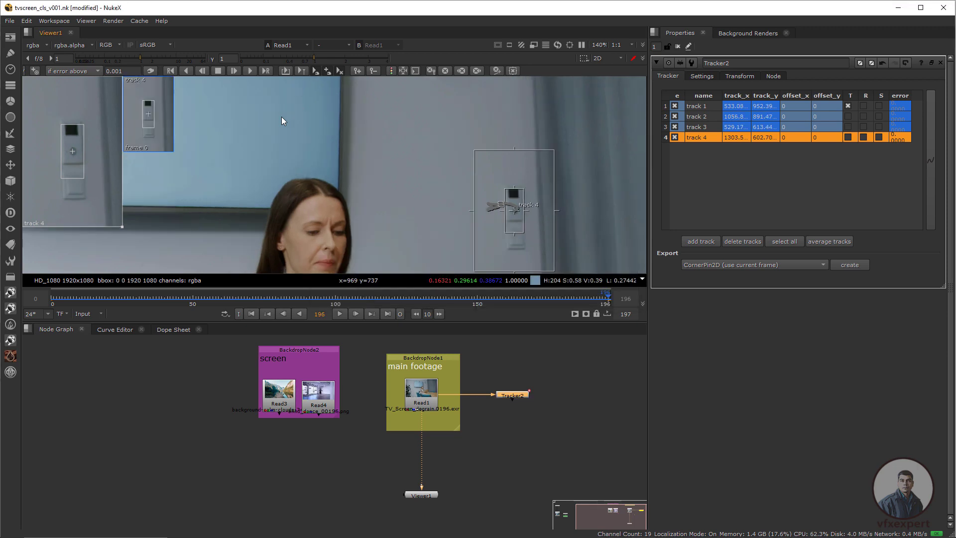
# - Return to the first frame and close the Tracker node's properties
pyautogui.moveTo(354, 196); pyautogui.dragTo(441, 237, button='middle')
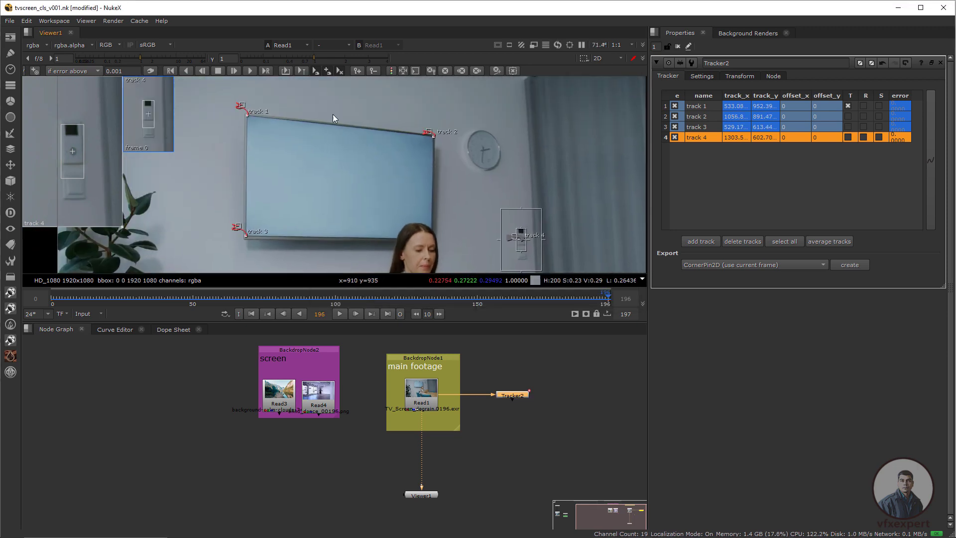
pyautogui.click(251, 313)
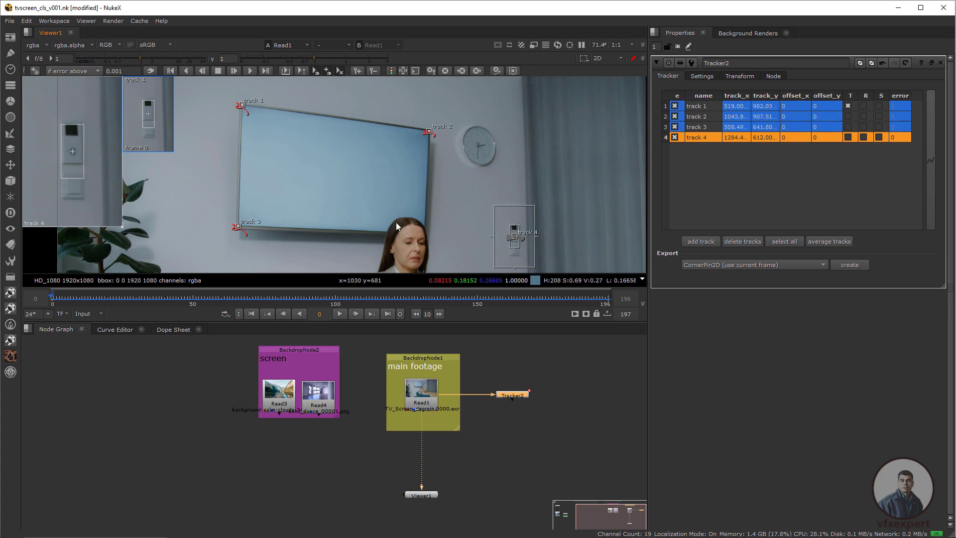
pyautogui.click(514, 463)
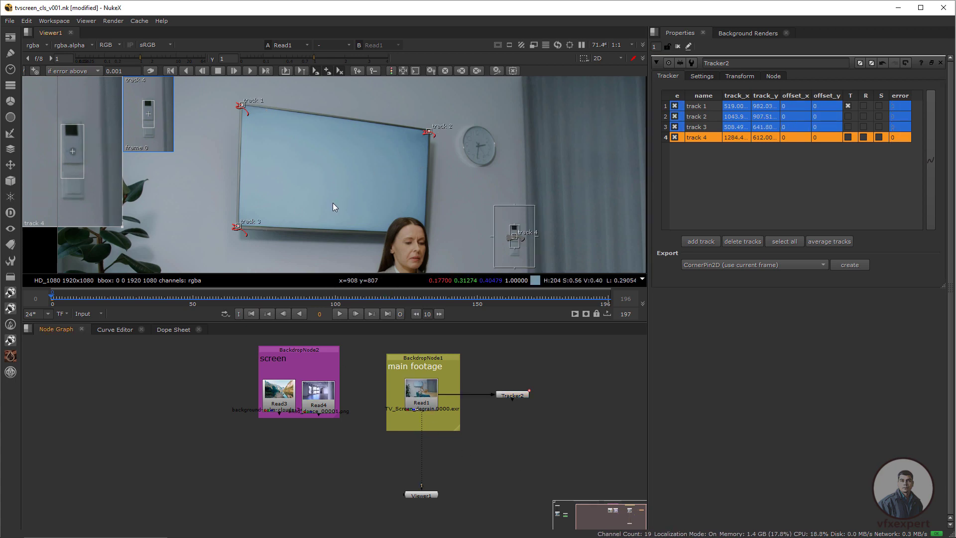
pyautogui.click(678, 46)
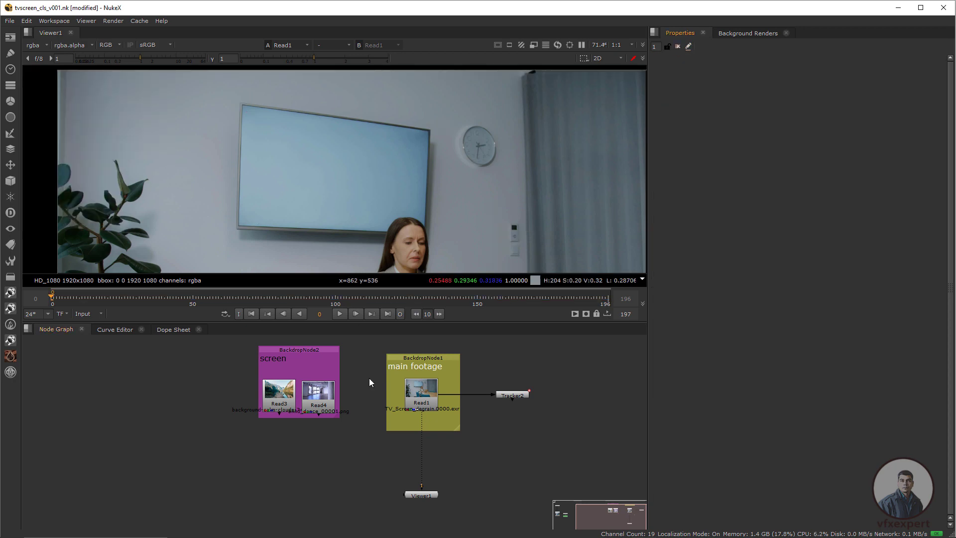
# - Preview the screen-content images against the office footage in the viewer, and disconnect the extra viewer input
pyautogui.scroll(5, 416, 411)
pyautogui.click(339, 398)
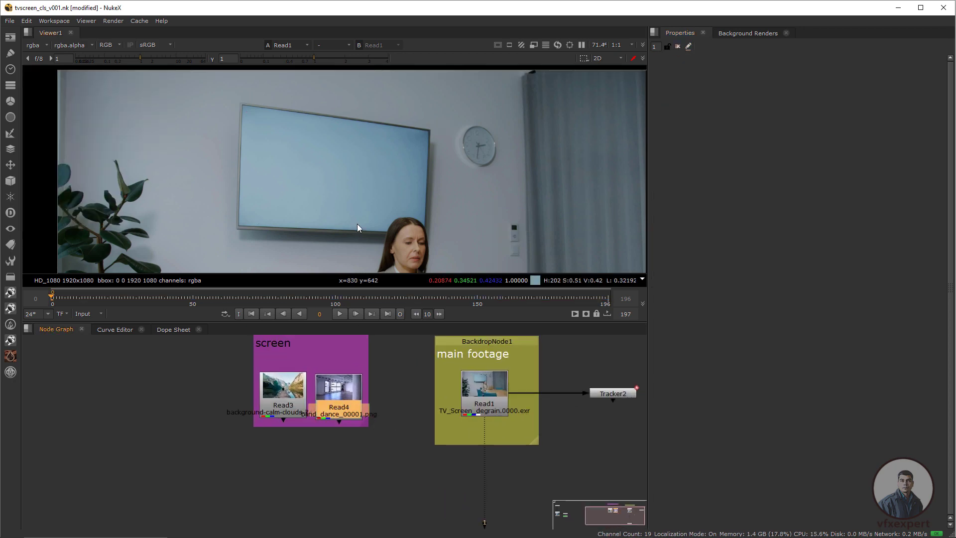
pyautogui.press('1')
pyautogui.click(484, 397)
pyautogui.press('2')
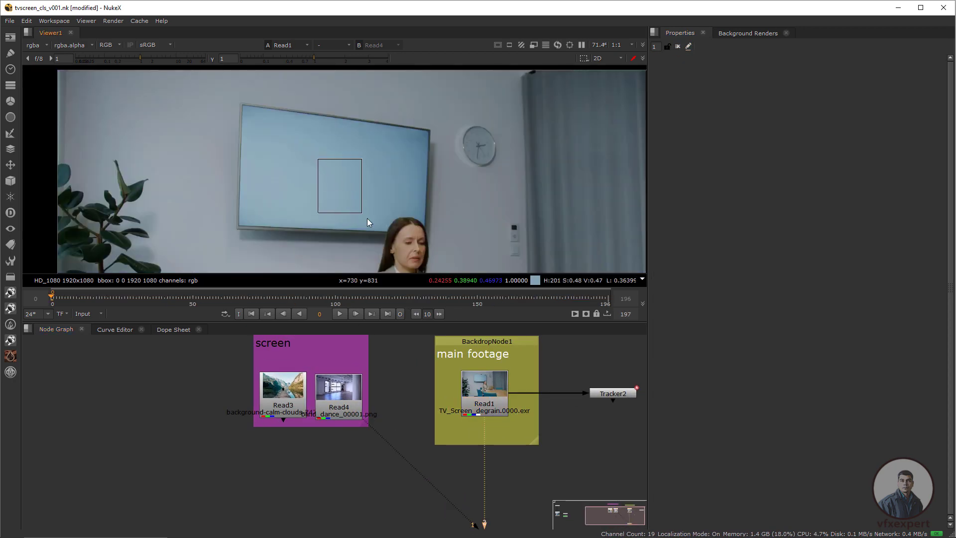
pyautogui.scroll(-2, 356, 219)
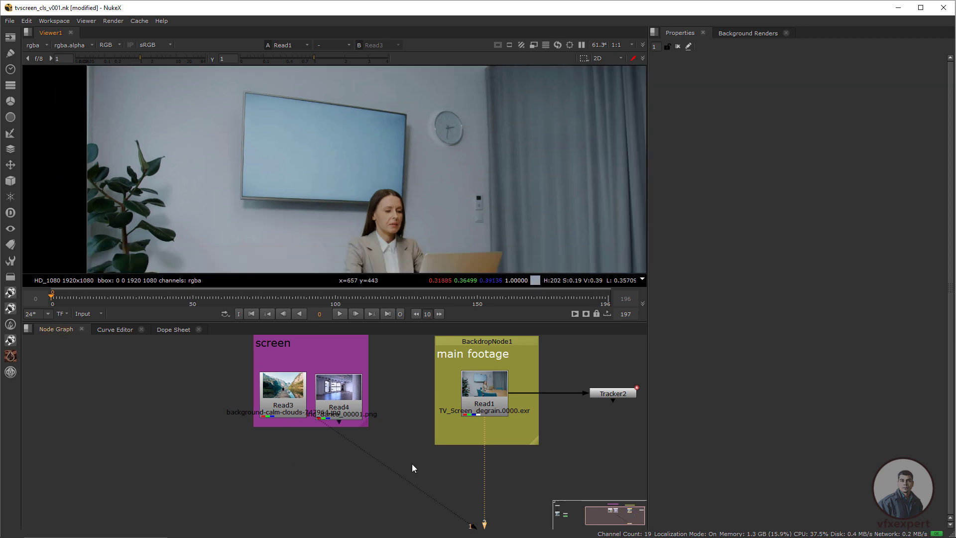
pyautogui.moveTo(412, 468); pyautogui.dragTo(371, 423, button='middle')
pyautogui.moveTo(431, 477); pyautogui.dragTo(431, 488)
pyautogui.moveTo(400, 455); pyautogui.dragTo(423, 489, button='middle')
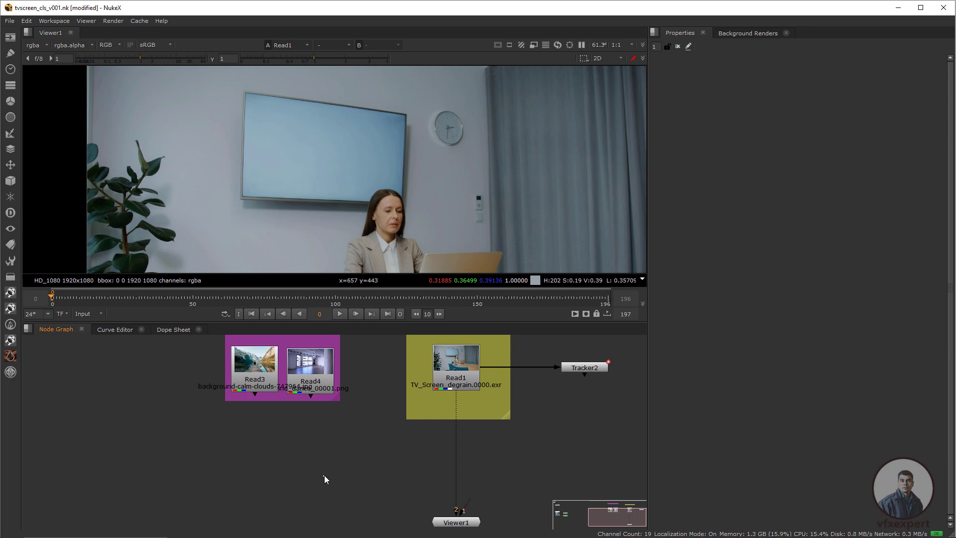
# - Add a Merge node with Read1 as its B input and Read4 as its A input, and space the nodes apart
pyautogui.press('m')
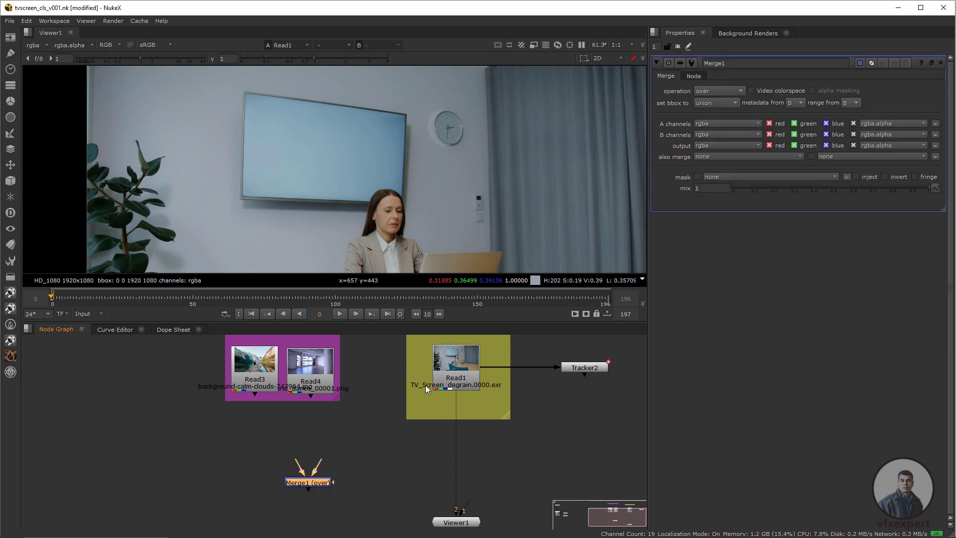
pyautogui.moveTo(351, 411); pyautogui.dragTo(451, 383)
pyautogui.moveTo(324, 435); pyautogui.dragTo(326, 365)
pyautogui.click(326, 364)
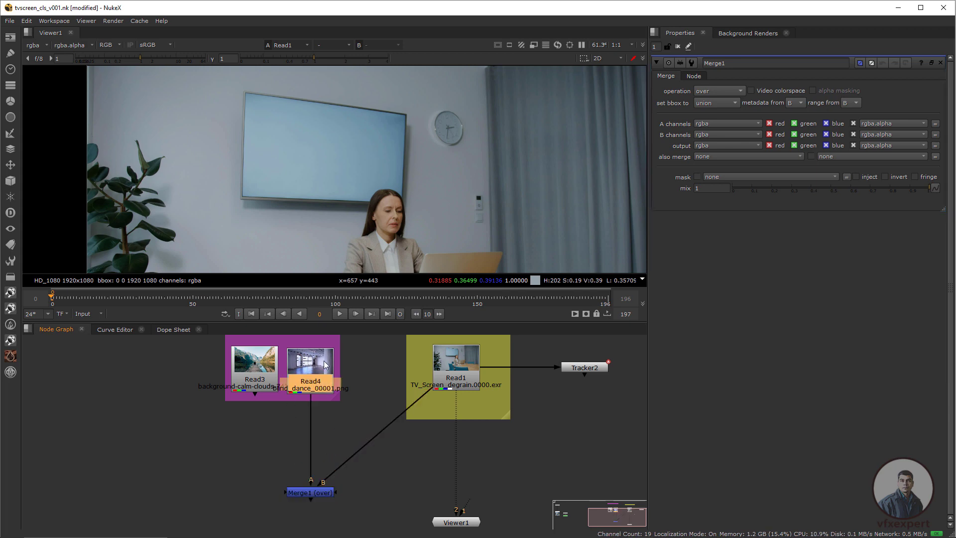
pyautogui.moveTo(309, 491); pyautogui.dragTo(319, 503)
pyautogui.moveTo(319, 388); pyautogui.dragTo(324, 386)
pyautogui.moveTo(318, 371); pyautogui.dragTo(324, 431, button='middle')
pyautogui.moveTo(323, 429); pyautogui.dragTo(325, 435)
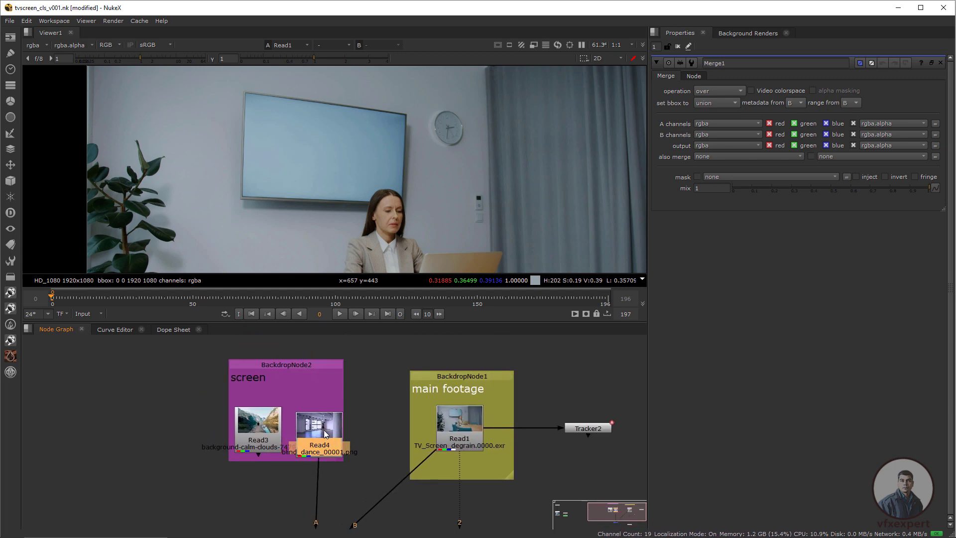
pyautogui.moveTo(312, 439); pyautogui.dragTo(318, 384, button='middle')
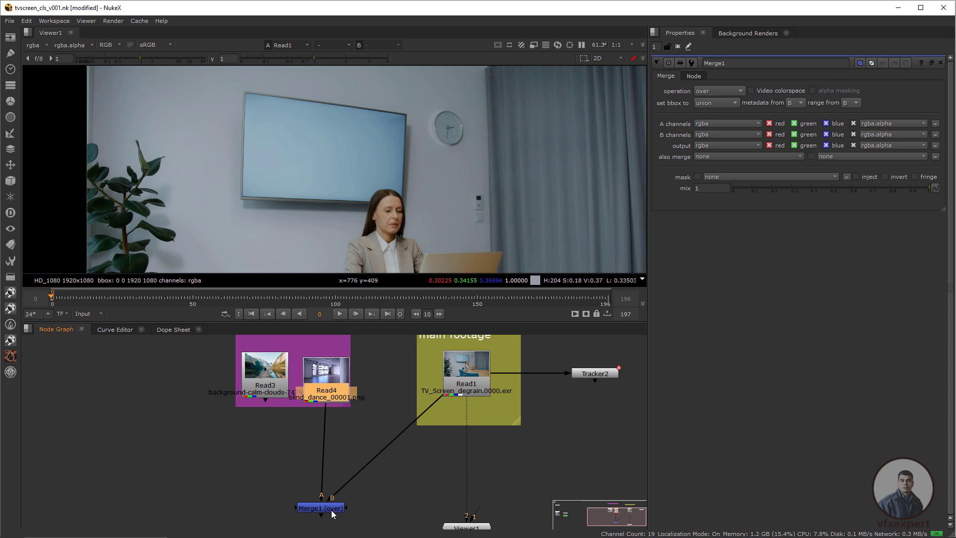
# - Insert a Reformat node between Read4 and the Merge, with its resize type set to fit
pyautogui.click(331, 510)
pyautogui.click(289, 451)
pyautogui.press('Tab')
pyautogui.write('reformat')
pyautogui.press('Return')
pyautogui.moveTo(285, 452); pyautogui.dragTo(324, 445)
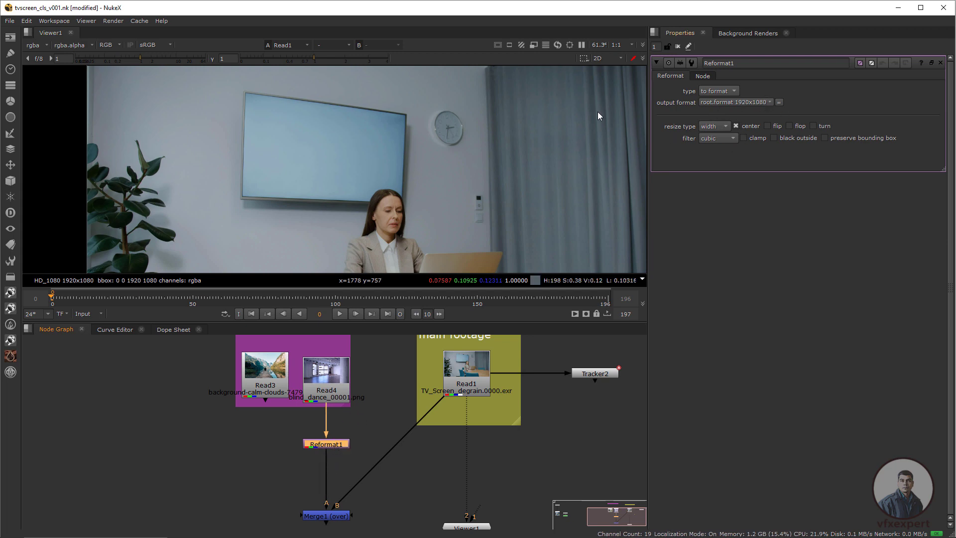
pyautogui.click(725, 128)
pyautogui.click(717, 144)
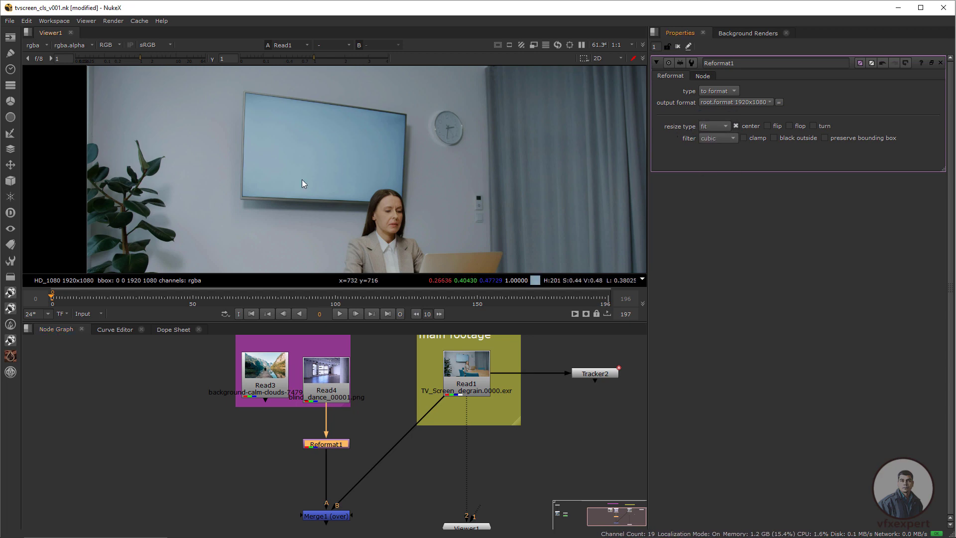
# - View the Merge result and enable Auto Alpha on the Read4 dancer clip
pyautogui.scroll(-3, 304, 184)
pyautogui.click(341, 516)
pyautogui.press('1')
pyautogui.scroll(-2, 378, 224)
pyautogui.moveTo(407, 395); pyautogui.dragTo(375, 387, button='middle')
pyautogui.doubleClick(441, 363)
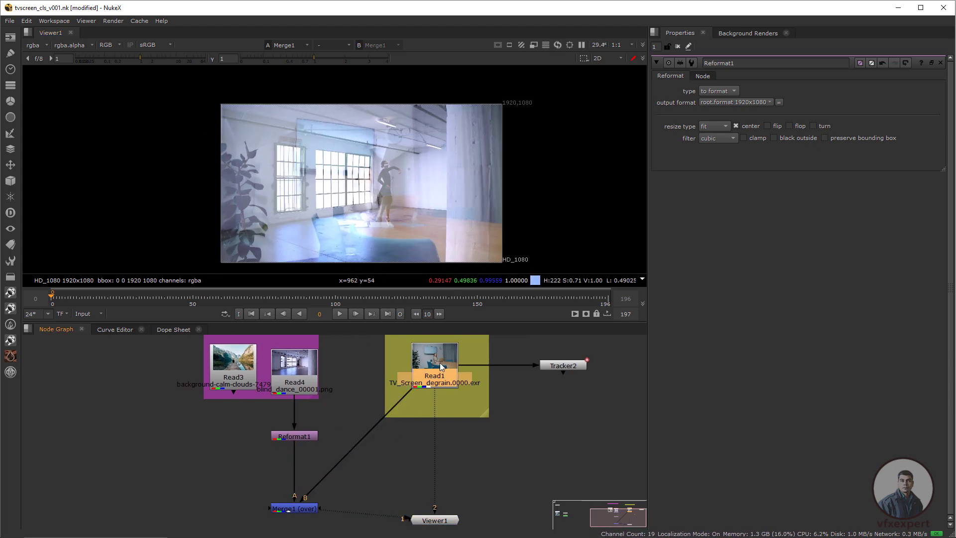
pyautogui.doubleClick(295, 369)
pyautogui.click(901, 197)
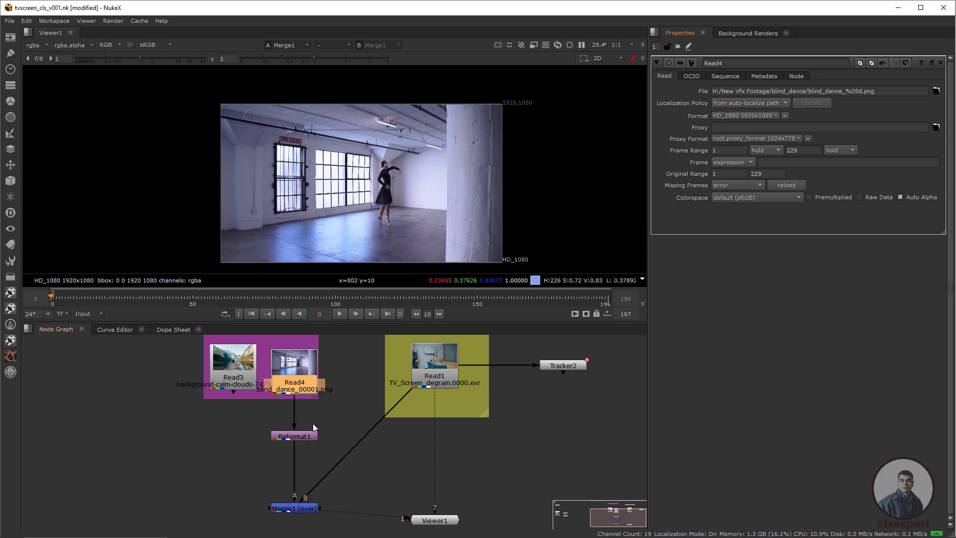
# - Add a Transform after the Reformat, scaling the dancer clip to about 0.361 and moving it over the TV screen at about -199, 256
pyautogui.click(295, 438)
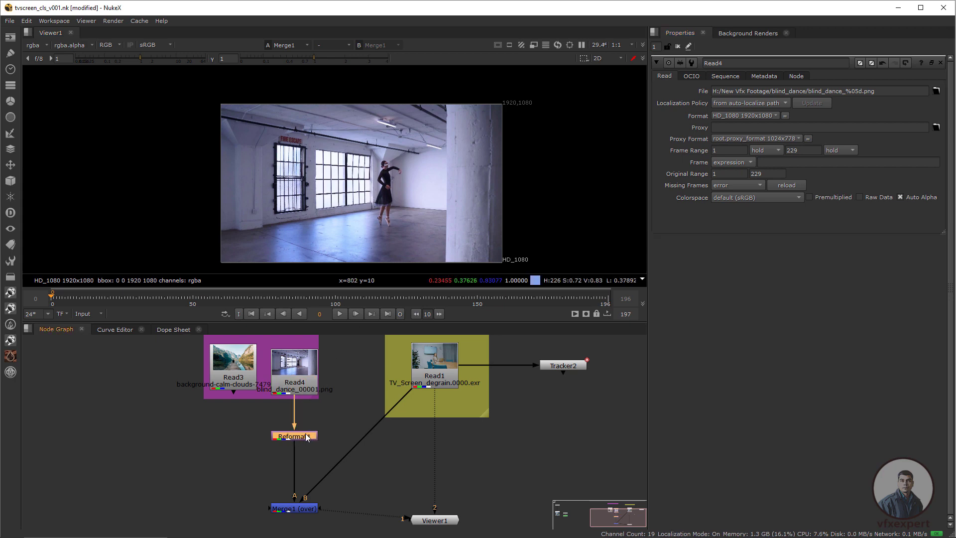
pyautogui.press('t')
pyautogui.moveTo(360, 188); pyautogui.dragTo(333, 127)
pyautogui.scroll(2, 363, 194)
pyautogui.scroll(1, 335, 183)
pyautogui.moveTo(335, 183); pyautogui.dragTo(371, 211, button='middle')
pyautogui.moveTo(361, 139); pyautogui.dragTo(342, 131)
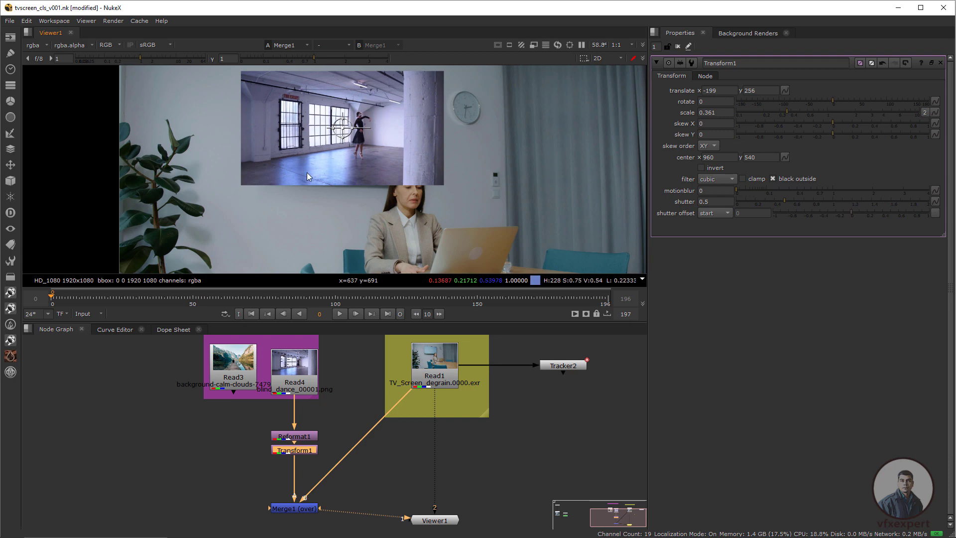
# - Insert a CornerPin2D node between the Transform and the Merge, and disable it
pyautogui.scroll(3, 343, 445)
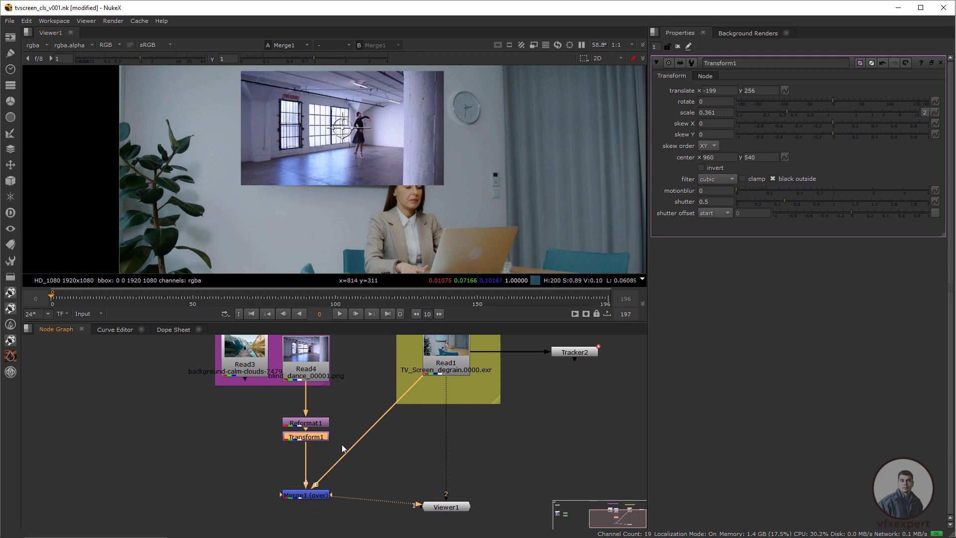
pyautogui.click(235, 393)
pyautogui.moveTo(305, 515); pyautogui.dragTo(304, 522)
pyautogui.click(302, 436)
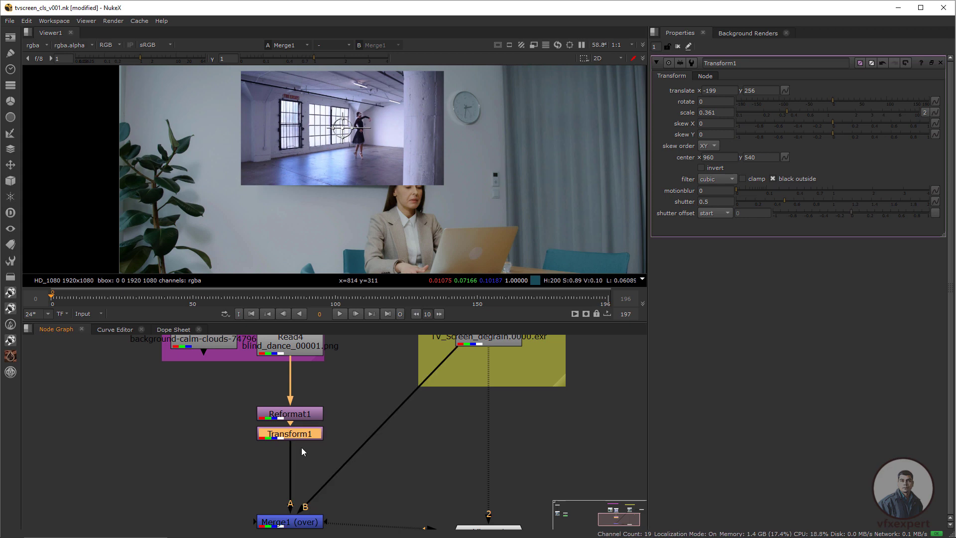
pyautogui.press('Tab')
pyautogui.write('cor')
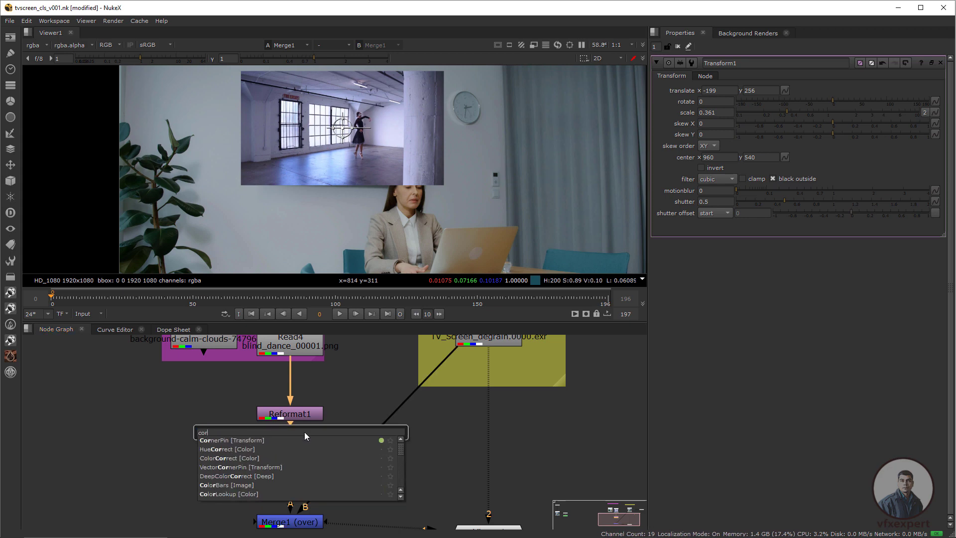
pyautogui.press('Return')
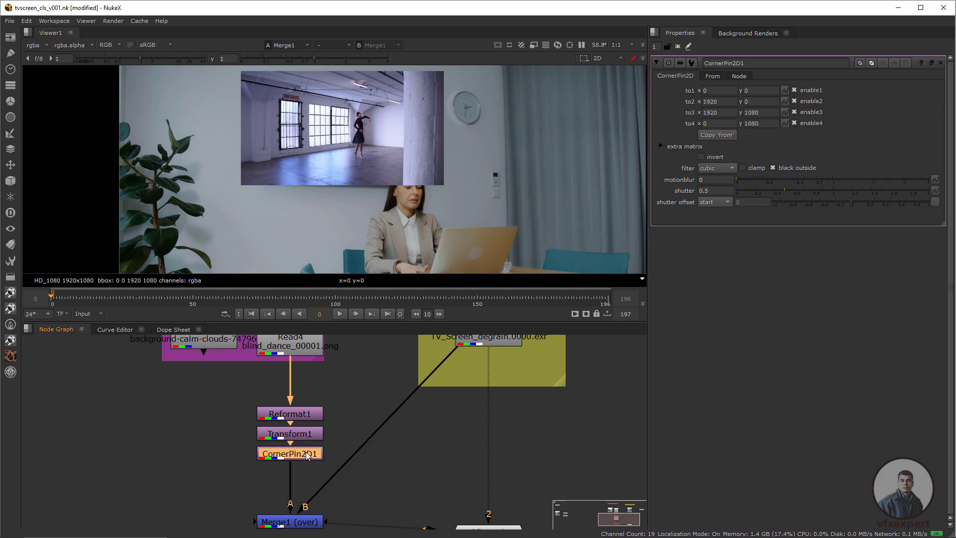
pyautogui.press('d')
pyautogui.press('-')
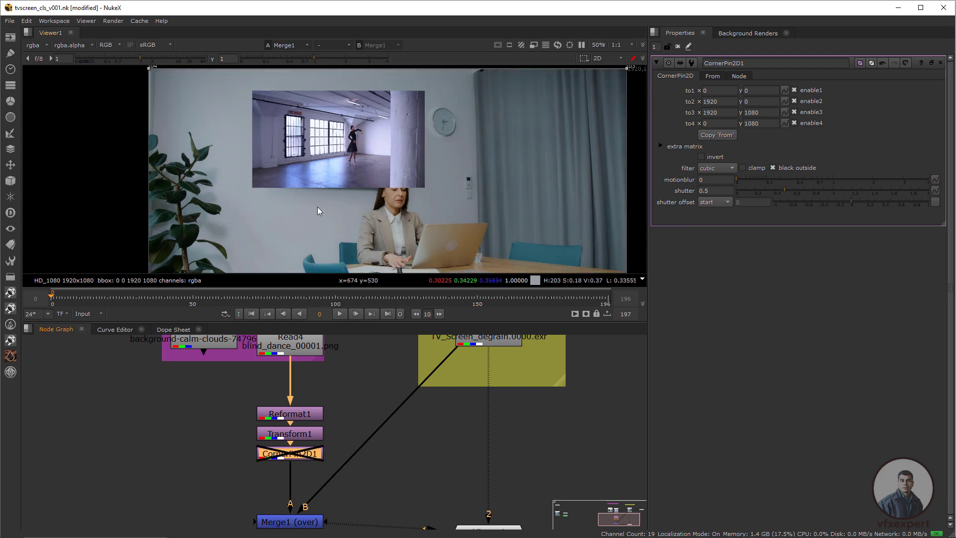
# - View Transform1 and move the CornerPin2D's four From points onto the scaled clip's corners, spanning about x 415 to 1108 and y 602 to 990
pyautogui.scroll(-1, 318, 212)
pyautogui.click(302, 442)
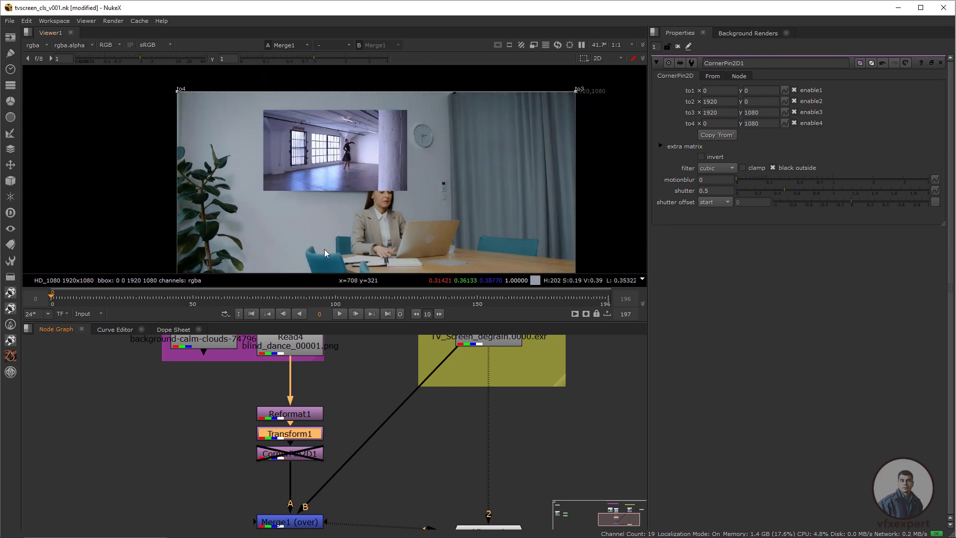
pyautogui.press('1')
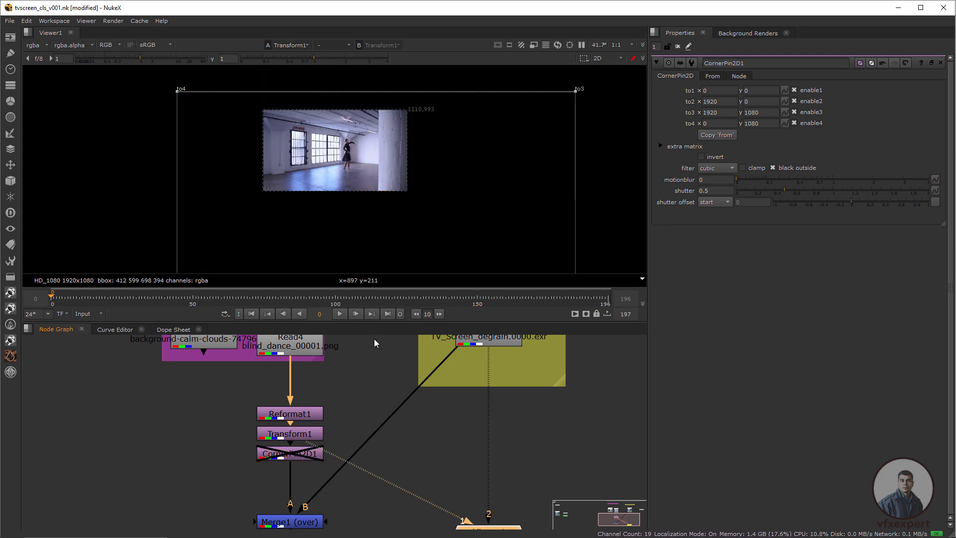
pyautogui.click(292, 457)
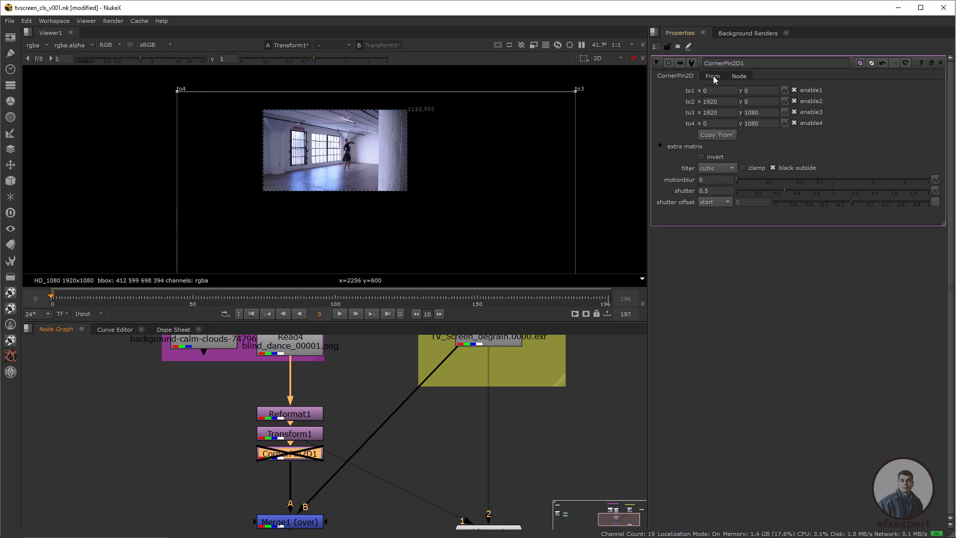
pyautogui.click(713, 77)
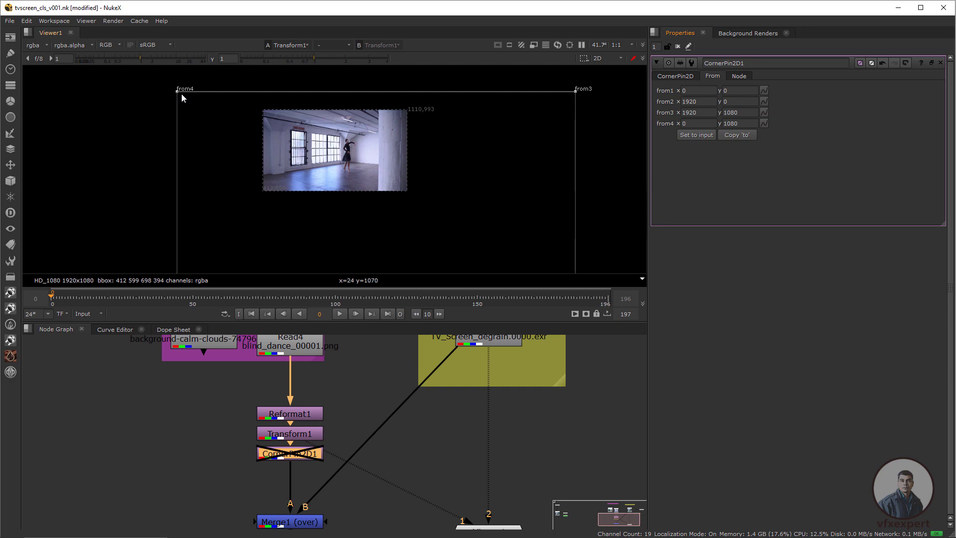
pyautogui.moveTo(181, 93); pyautogui.dragTo(263, 112)
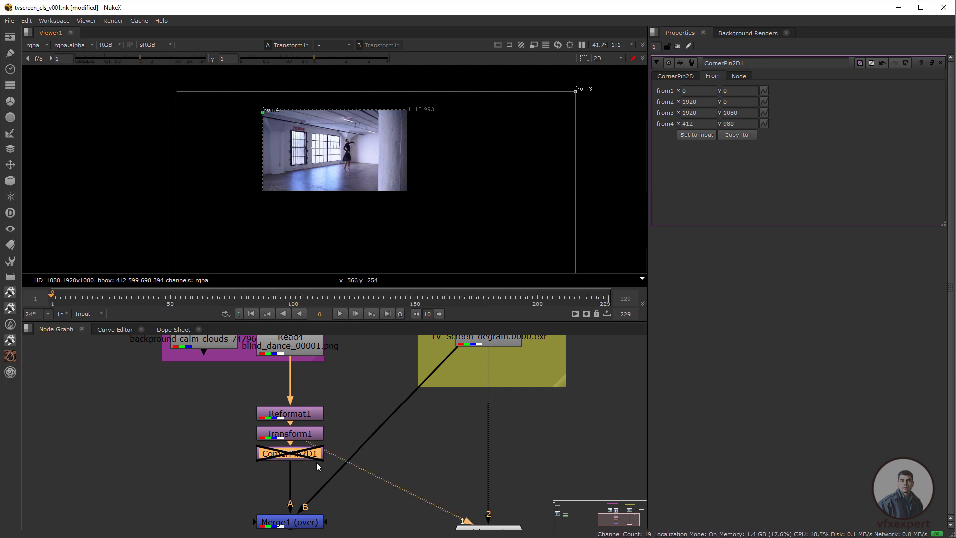
pyautogui.moveTo(303, 220); pyautogui.dragTo(325, 151, button='middle')
pyautogui.moveTo(200, 246); pyautogui.dragTo(273, 154)
pyautogui.moveTo(599, 247); pyautogui.dragTo(430, 122)
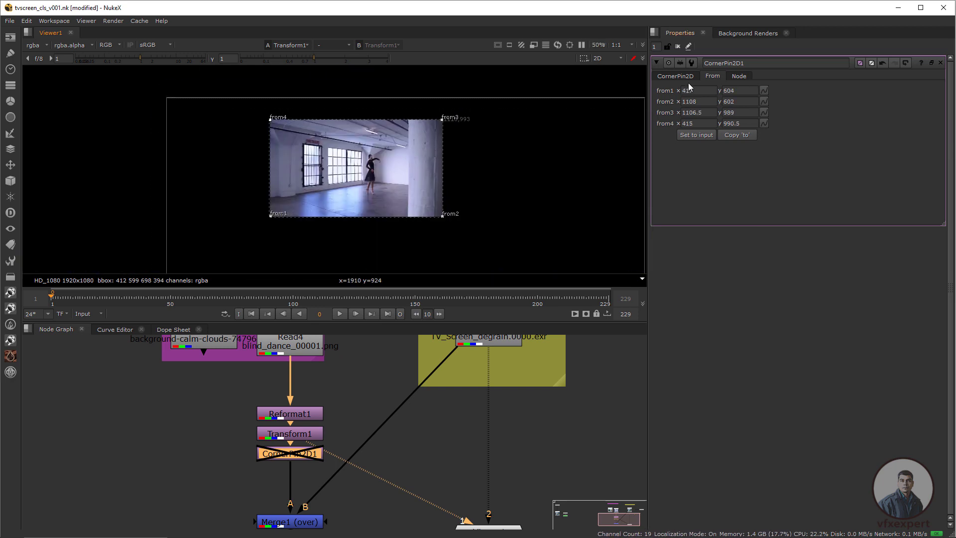
# - Copy the From corner positions into the CornerPin2D's To points, re-enable the node and view Merge1
pyautogui.click(689, 77)
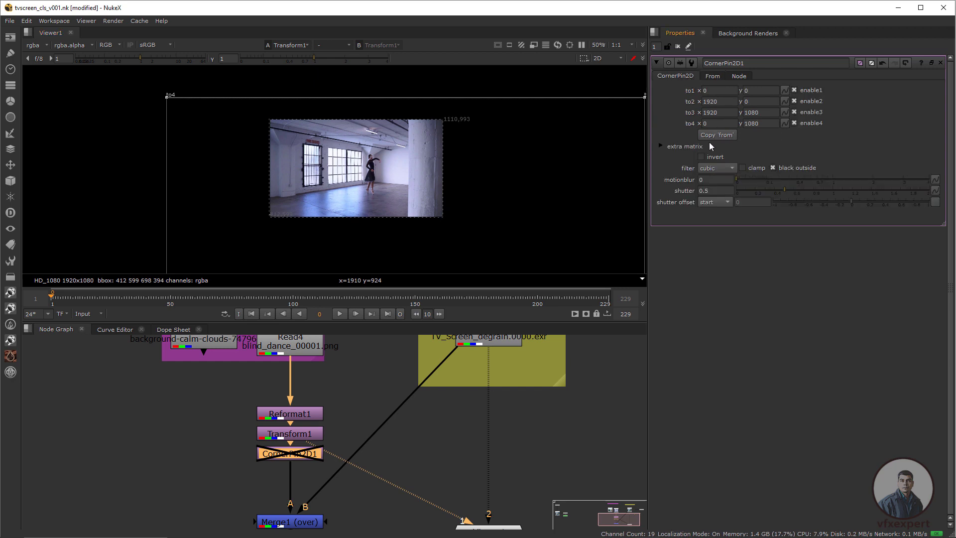
pyautogui.click(721, 135)
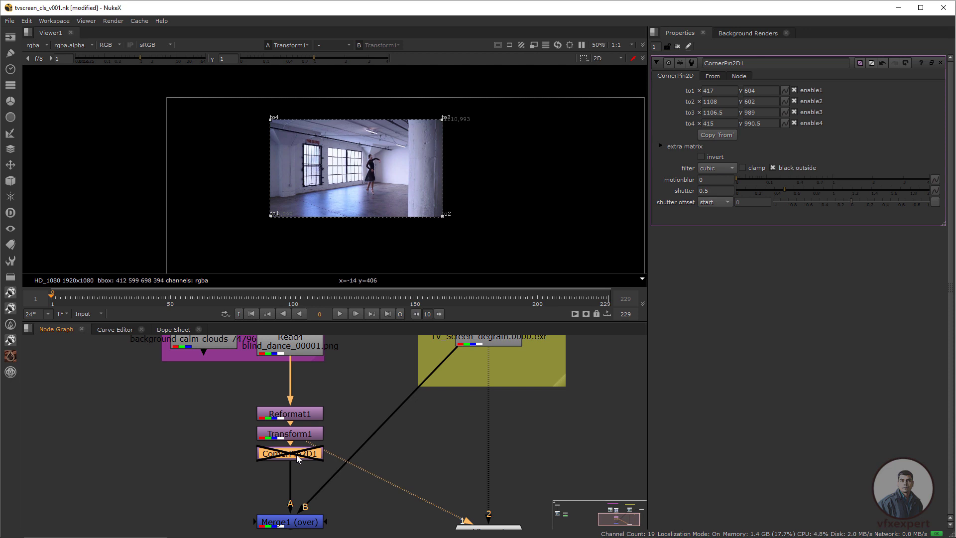
pyautogui.press('d')
pyautogui.scroll(-1, 216, 483)
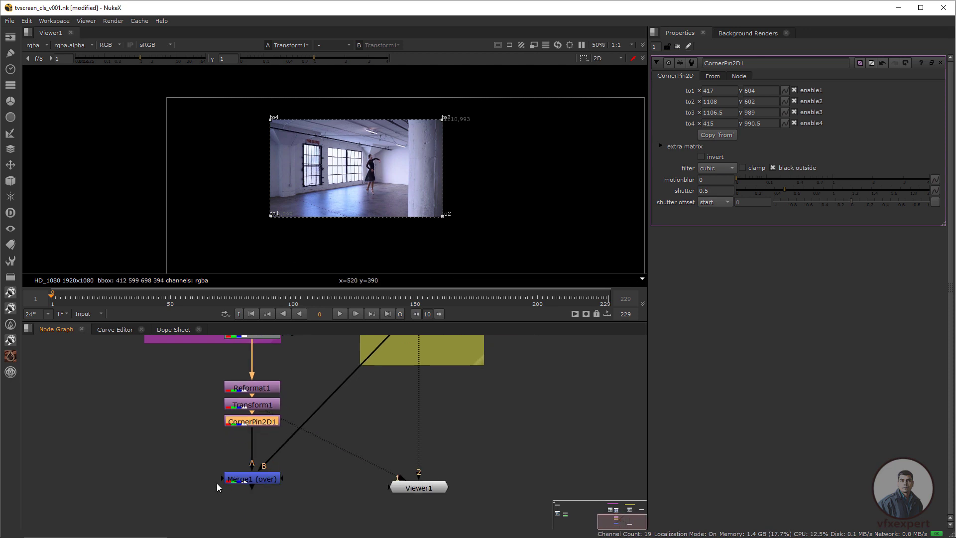
pyautogui.click(259, 480)
pyautogui.press('1')
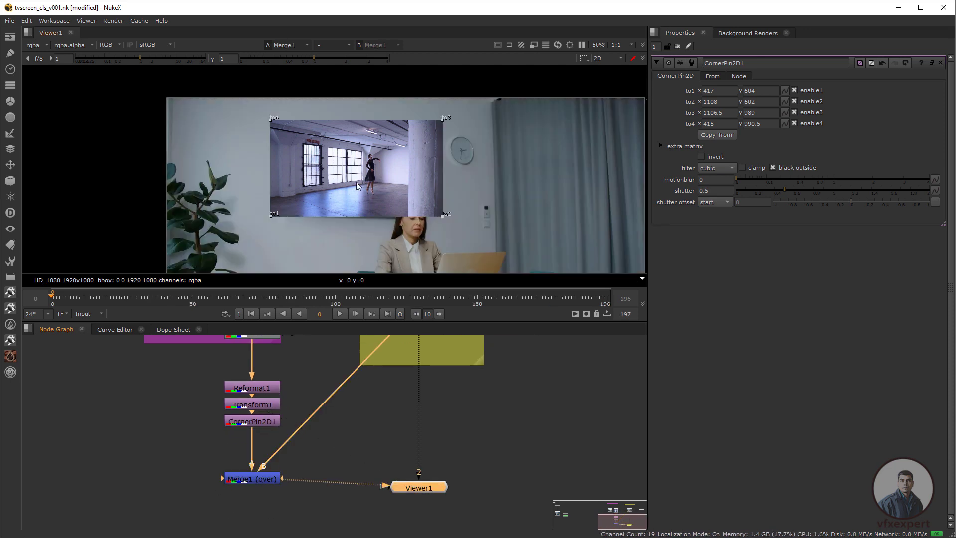
# - Move the four To points roughly onto the TV screen's corners, at about 511, 640; 1030, 612; 1042, 908 and 521, 981
pyautogui.moveTo(457, 116); pyautogui.dragTo(439, 128)
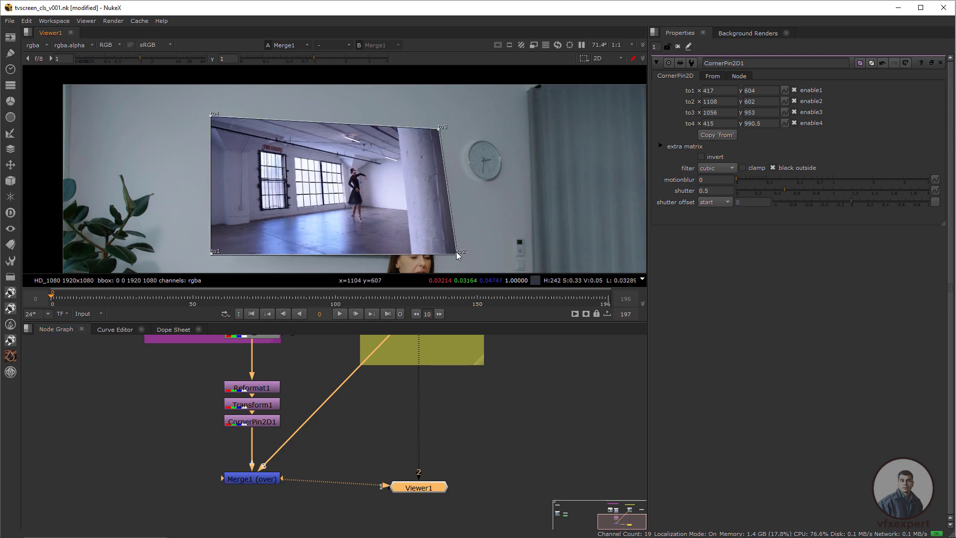
pyautogui.moveTo(457, 255); pyautogui.dragTo(415, 228)
pyautogui.moveTo(438, 130)
pyautogui.mouseDown()
pyautogui.moveTo(425, 140)
pyautogui.moveTo(436, 151)
pyautogui.moveTo(446, 142)
pyautogui.mouseUp()
pyautogui.scroll(4, 425, 141)
pyautogui.moveTo(101, 150); pyautogui.dragTo(254, 167, button='middle')
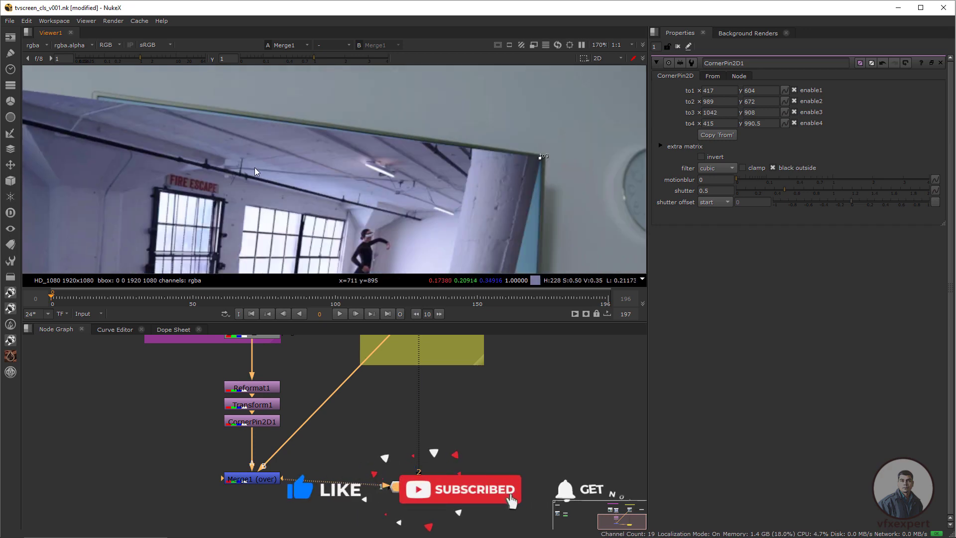
pyautogui.scroll(-3, 255, 167)
pyautogui.moveTo(423, 168); pyautogui.dragTo(513, 162, button='middle')
pyautogui.moveTo(304, 117); pyautogui.dragTo(358, 125)
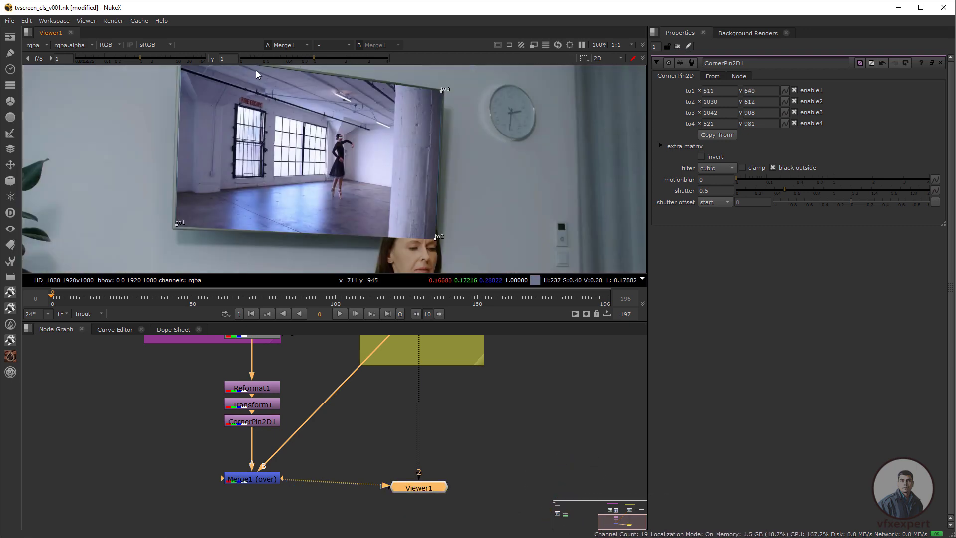
# - Refine the To points against the TV frame: to1 510, 640; to2 1032.5, 621.5; to3 about 1043.4, 907.6; to4 519.5, 981
pyautogui.scroll(3, 465, 237)
pyautogui.moveTo(465, 237); pyautogui.dragTo(466, 227)
pyautogui.moveTo(472, 80); pyautogui.dragTo(474, 249, button='middle')
pyautogui.scroll(1, 474, 156)
pyautogui.moveTo(474, 156); pyautogui.dragTo(476, 157)
pyautogui.moveTo(165, 90); pyautogui.dragTo(468, 109, button='middle')
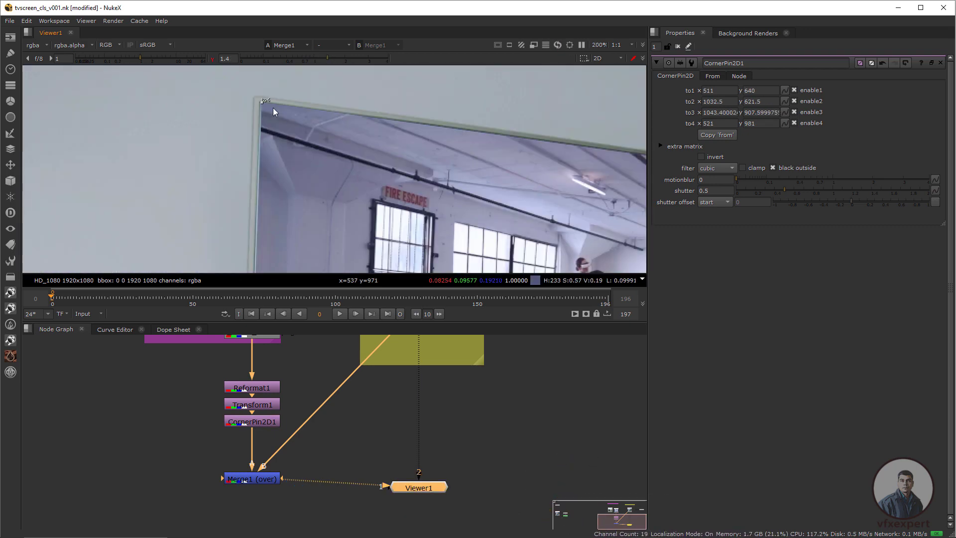
pyautogui.moveTo(262, 103); pyautogui.dragTo(258, 103)
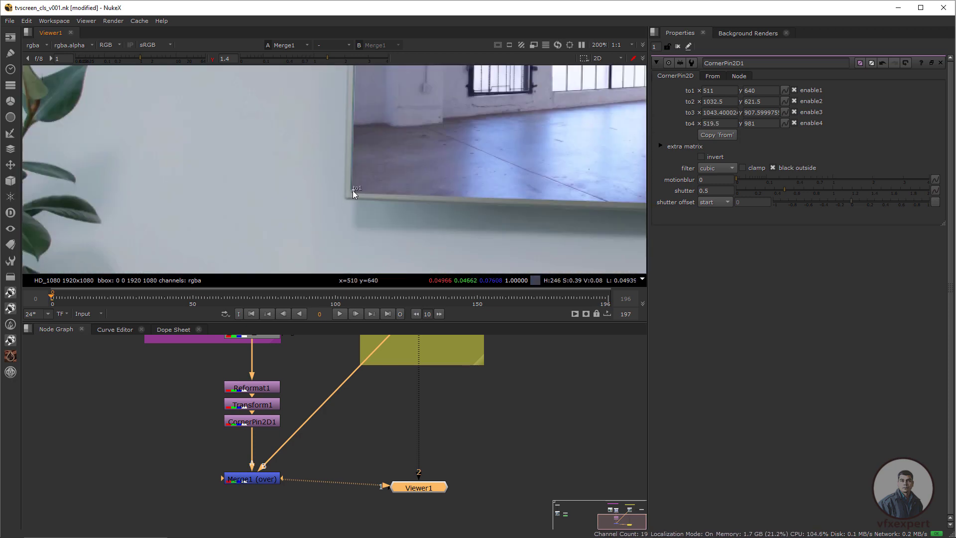
pyautogui.moveTo(352, 190); pyautogui.dragTo(352, 190)
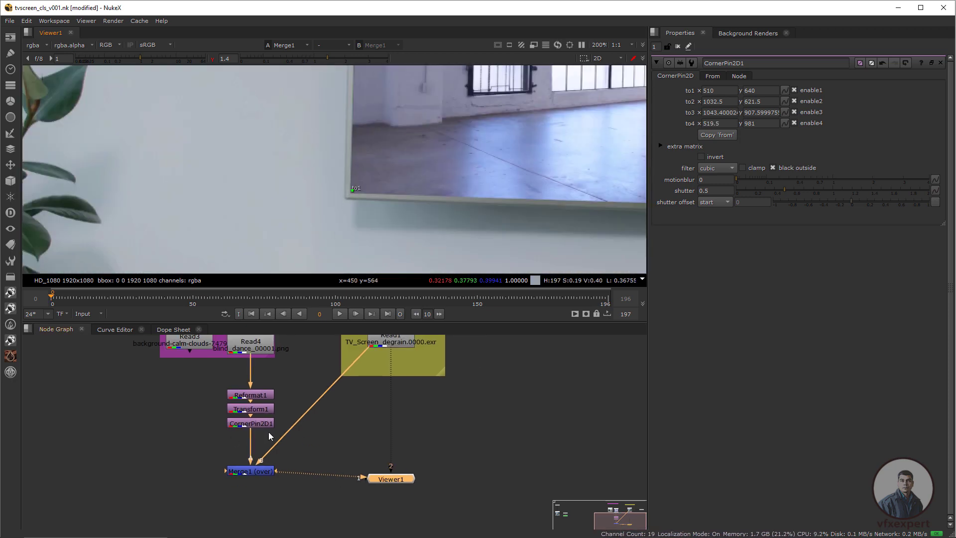
# - Add an EdgeBlur node between CornerPin2D1 and Merge1, and inspect the edges of the inserted screen
pyautogui.scroll(2, 268, 432)
pyautogui.click(310, 423)
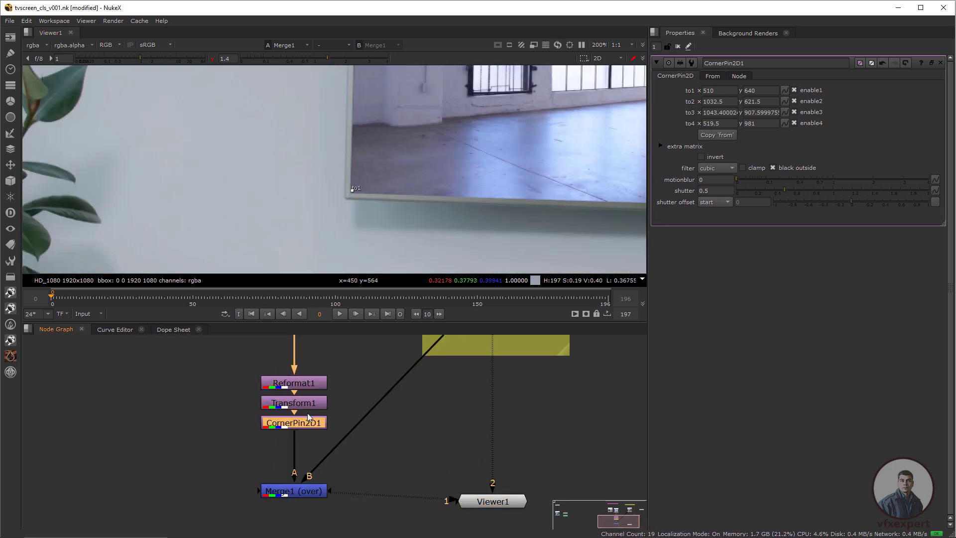
pyautogui.press('Tab')
pyautogui.write('edge')
pyautogui.press('Return')
pyautogui.scroll(-3, 422, 217)
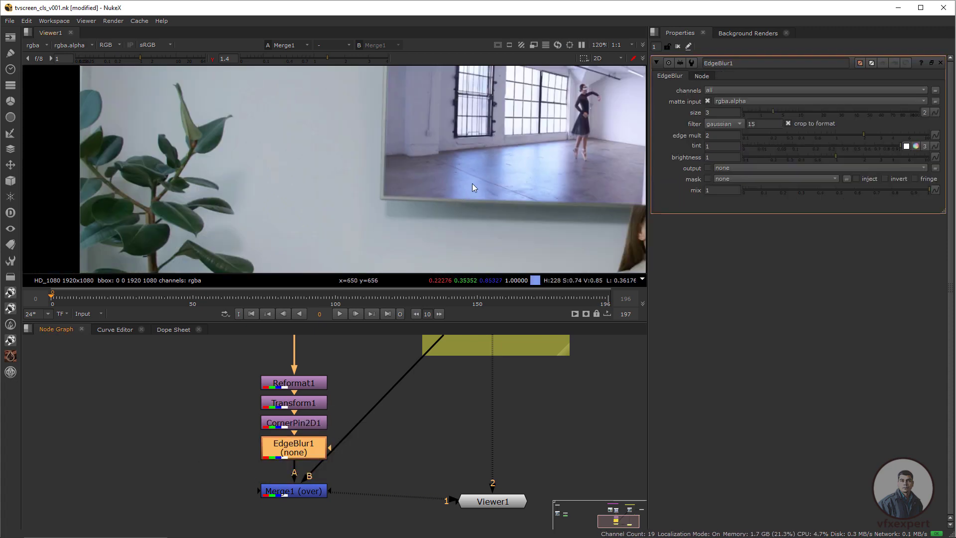
pyautogui.scroll(-1, 433, 160)
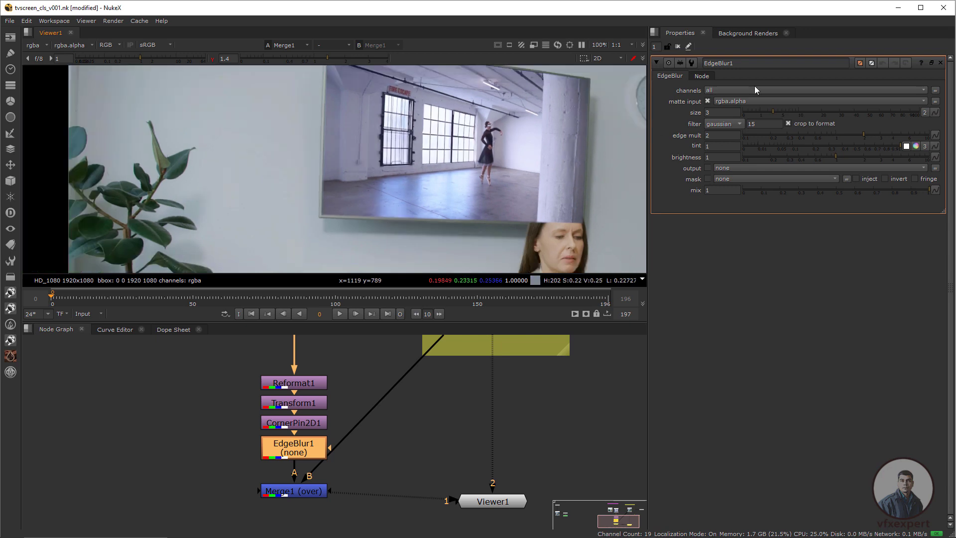
pyautogui.scroll(1, 563, 123)
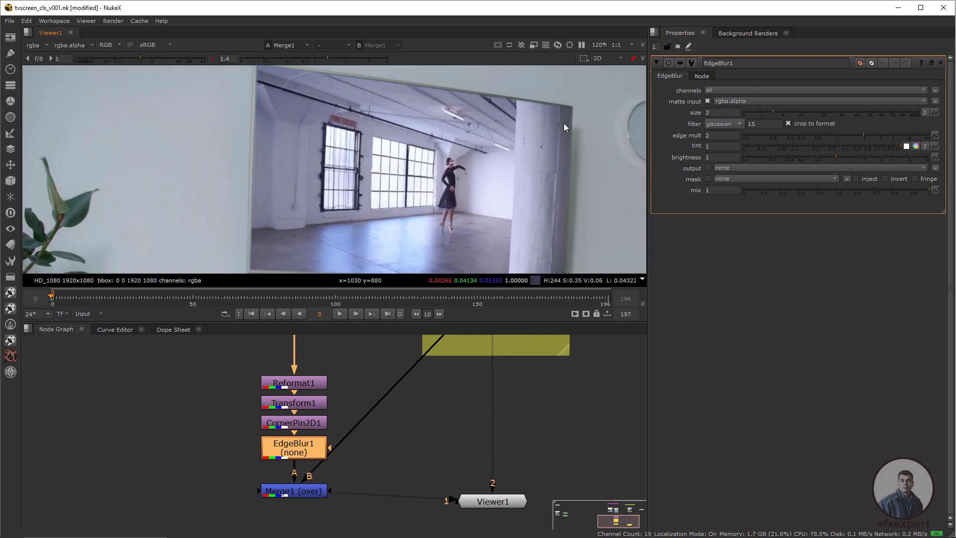
pyautogui.scroll(-2, 368, 148)
pyautogui.scroll(3, 256, 161)
pyautogui.scroll(-3, 356, 156)
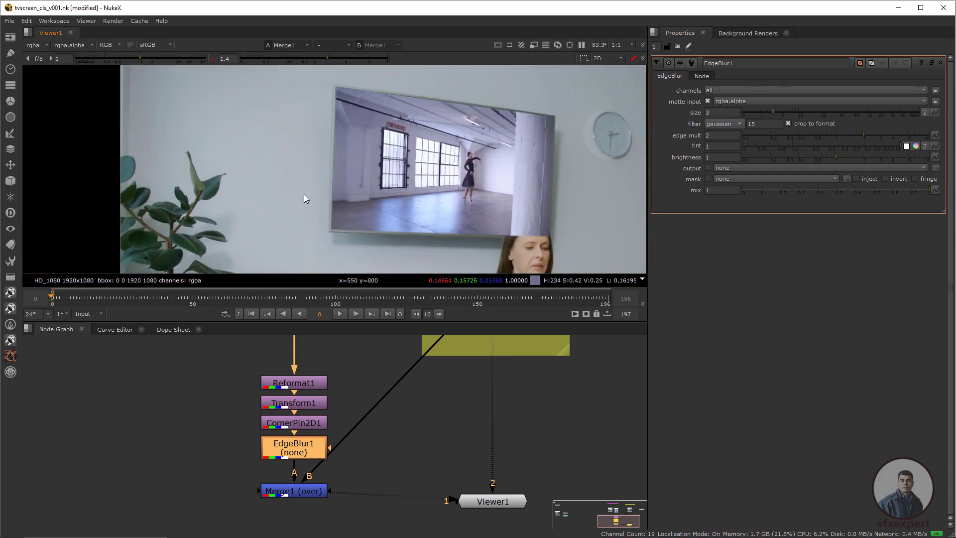
# - Reopen CornerPin2D1 and nudge its two left To points outward, to x 509.9 for to1 and x 519.4 for to4
pyautogui.doubleClick(305, 423)
pyautogui.scroll(-2, 341, 196)
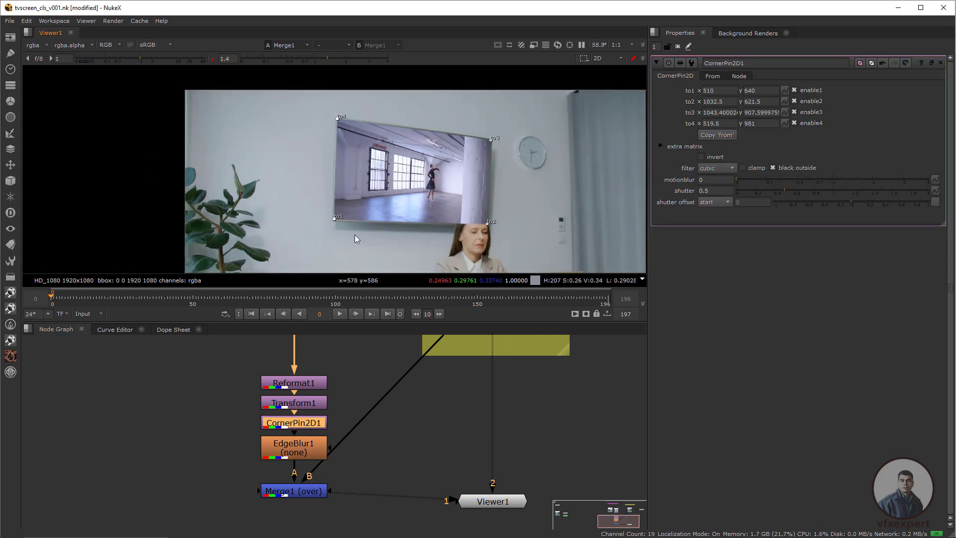
pyautogui.press('ctrl+KP_4')
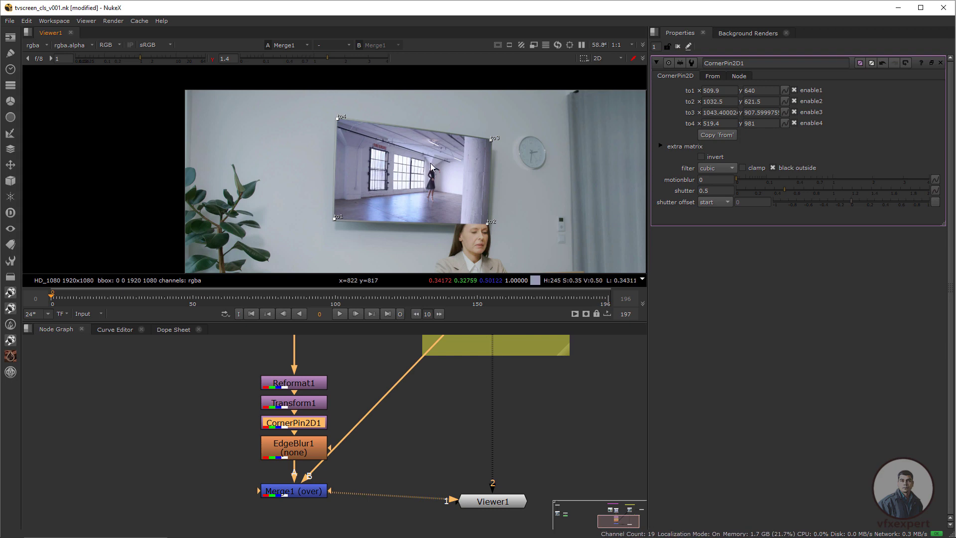
pyautogui.scroll(3, 528, 158)
pyautogui.scroll(-4, 477, 180)
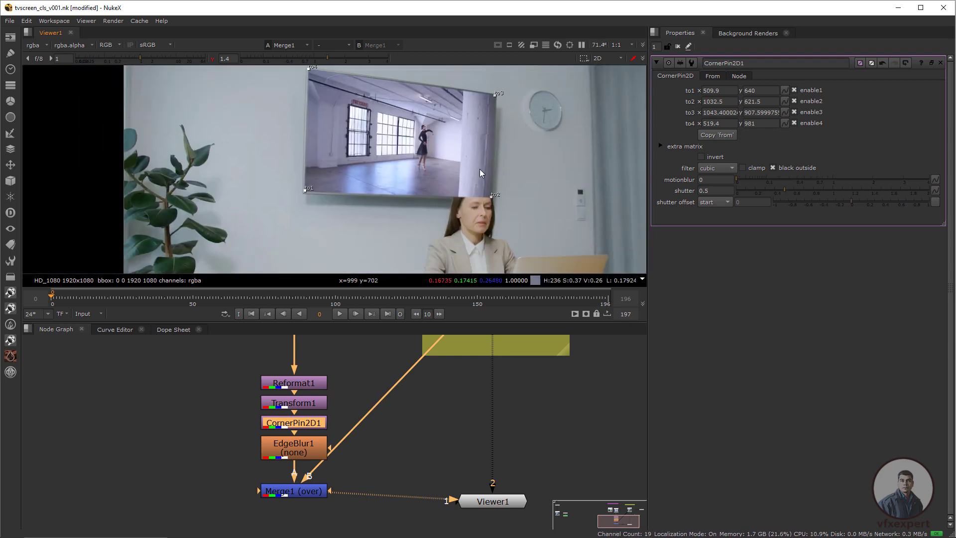
pyautogui.click(345, 366)
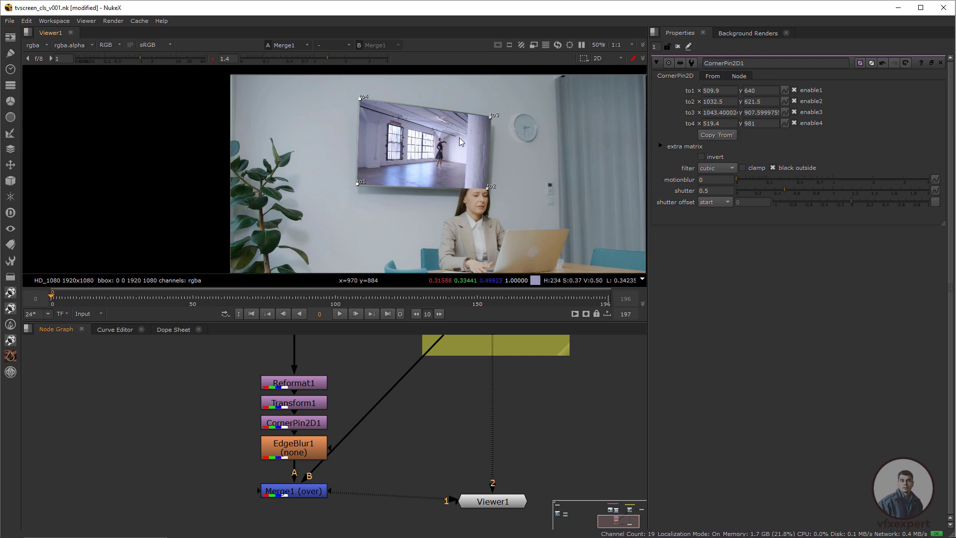
# - Tidy the node graph by placing Viewer1 beneath Merge1 and routing the Merge's B connection through a Dot below Read1
pyautogui.scroll(-3, 331, 461)
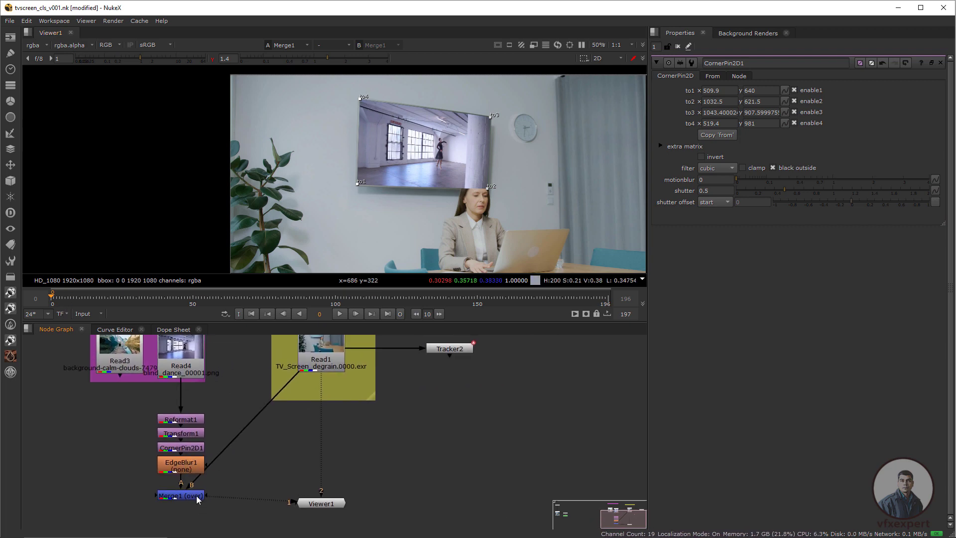
pyautogui.click(198, 524)
pyautogui.moveTo(198, 523); pyautogui.dragTo(198, 521)
pyautogui.moveTo(329, 501); pyautogui.dragTo(343, 516)
pyautogui.moveTo(307, 461); pyautogui.dragTo(361, 441, button='middle')
pyautogui.keyDown('ctrl'); pyautogui.moveTo(299, 424); pyautogui.dragTo(370, 464); pyautogui.keyUp('ctrl')
pyautogui.moveTo(370, 464); pyautogui.dragTo(384, 412, button='middle')
pyautogui.moveTo(407, 448); pyautogui.dragTo(252, 499)
pyautogui.moveTo(385, 416); pyautogui.dragTo(389, 444)
pyautogui.scroll(-4, 374, 470)
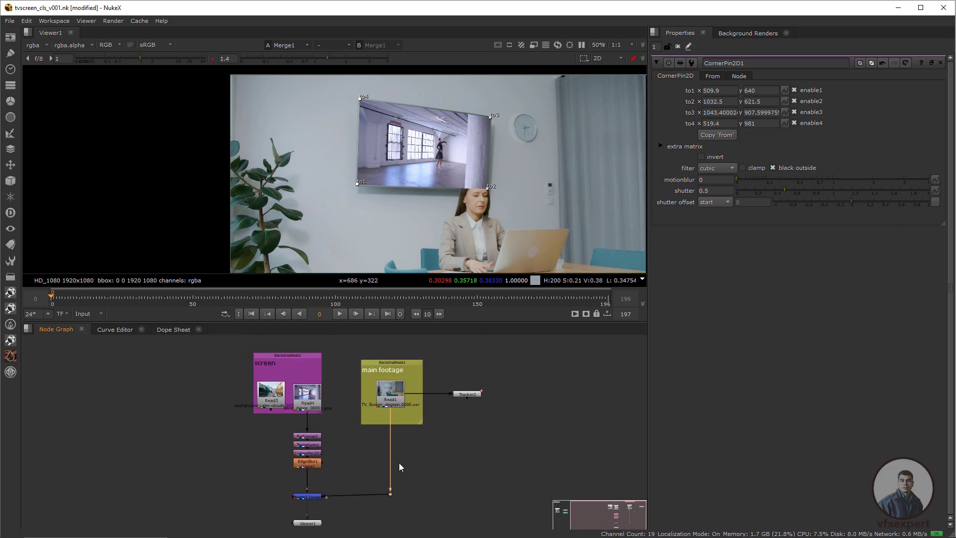
pyautogui.moveTo(343, 478); pyautogui.dragTo(367, 427, button='middle')
pyautogui.scroll(2, 367, 426)
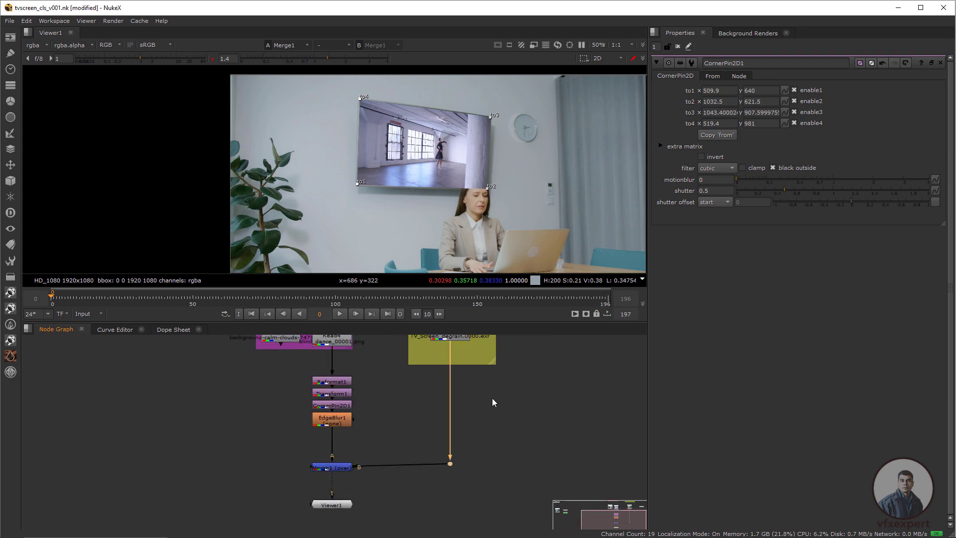
pyautogui.moveTo(491, 398); pyautogui.dragTo(433, 415, button='middle')
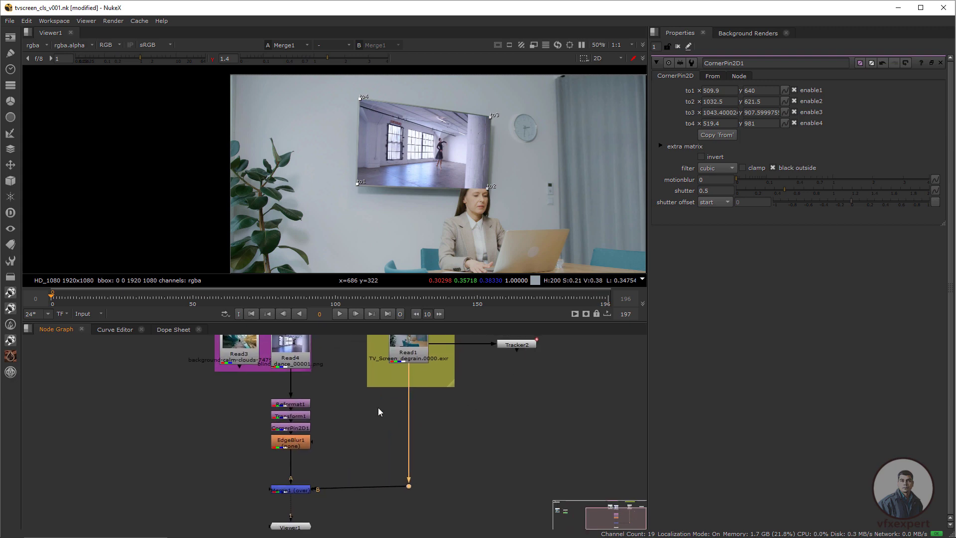
# - Scrub the timeline to check how the inserted screen holds to the moving TV, and return to the first frame
pyautogui.moveTo(184, 303); pyautogui.dragTo(403, 294)
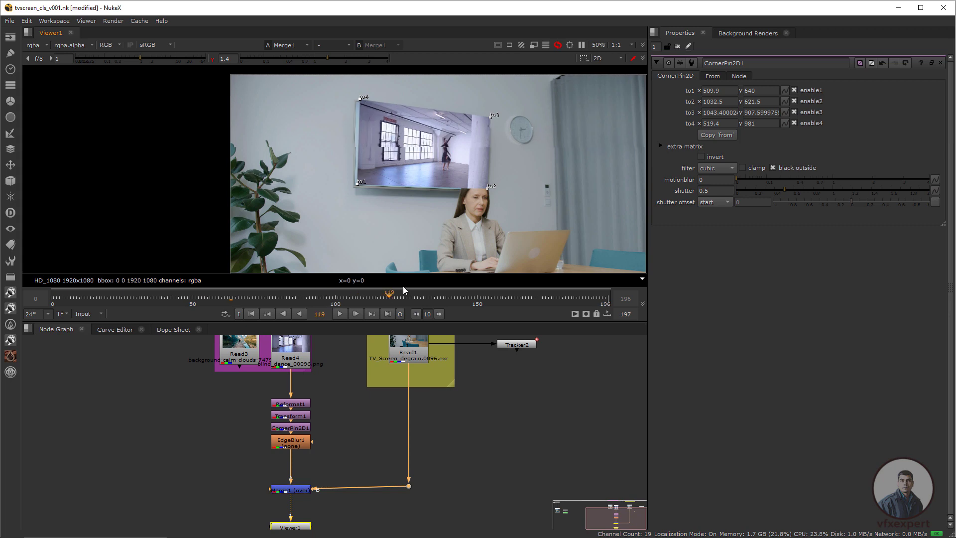
pyautogui.click(251, 313)
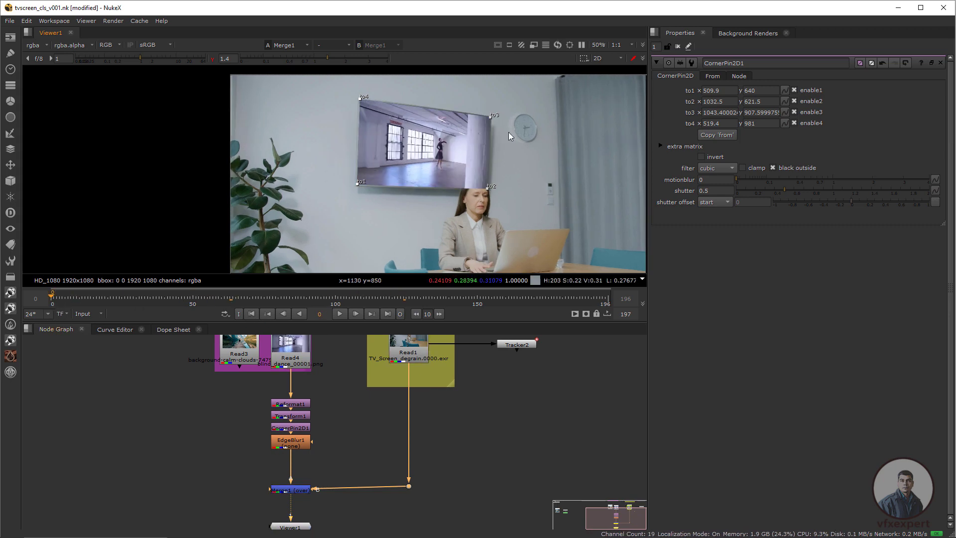
pyautogui.scroll(5, 381, 173)
pyautogui.scroll(-3, 362, 205)
pyautogui.scroll(-3, 362, 205)
pyautogui.moveTo(456, 411); pyautogui.dragTo(436, 411, button='middle')
# - Copy the Tracker2 node and paste the duplicate below EdgeBlur1
pyautogui.click(508, 344)
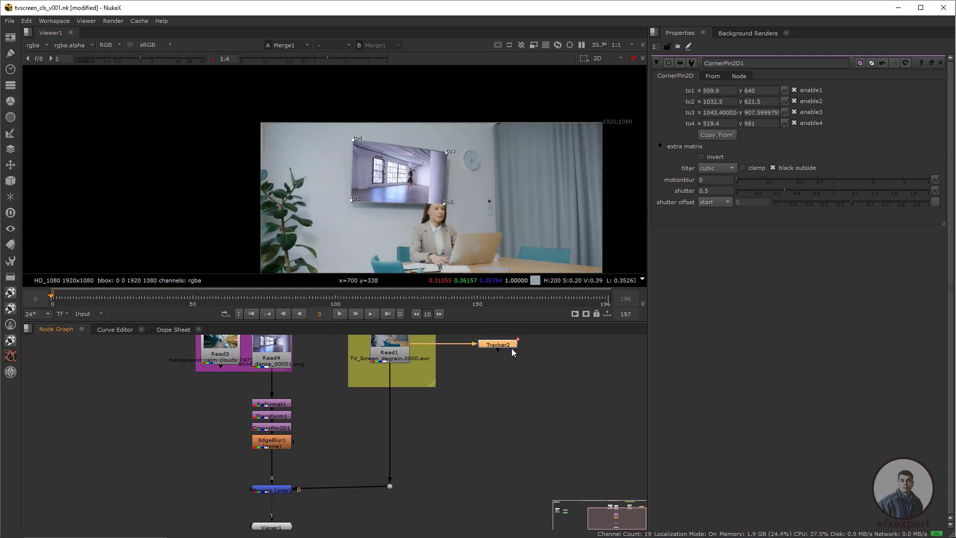
pyautogui.press('ctrl')
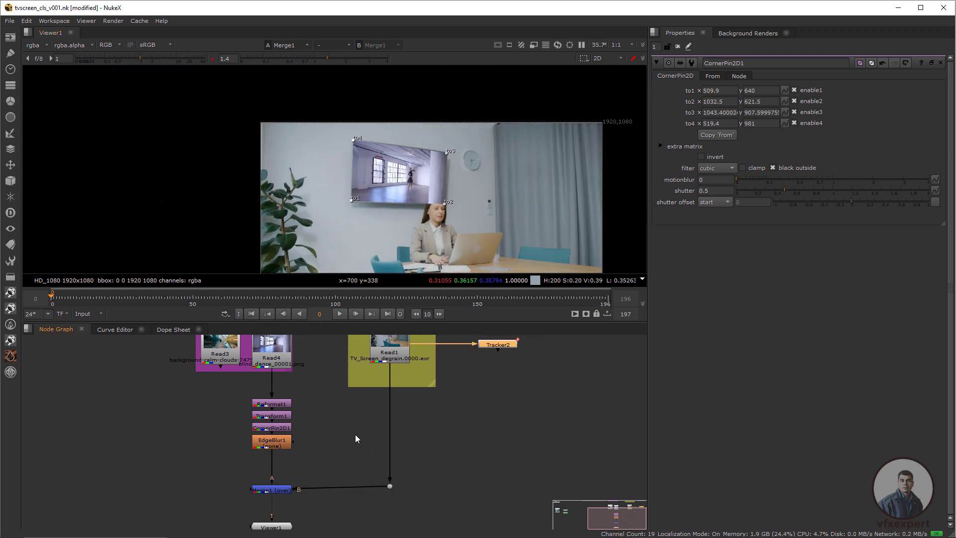
pyautogui.moveTo(355, 434); pyautogui.dragTo(367, 416, button='middle')
pyautogui.hotkey('ctrl', 'v')
pyautogui.scroll(3, 300, 474)
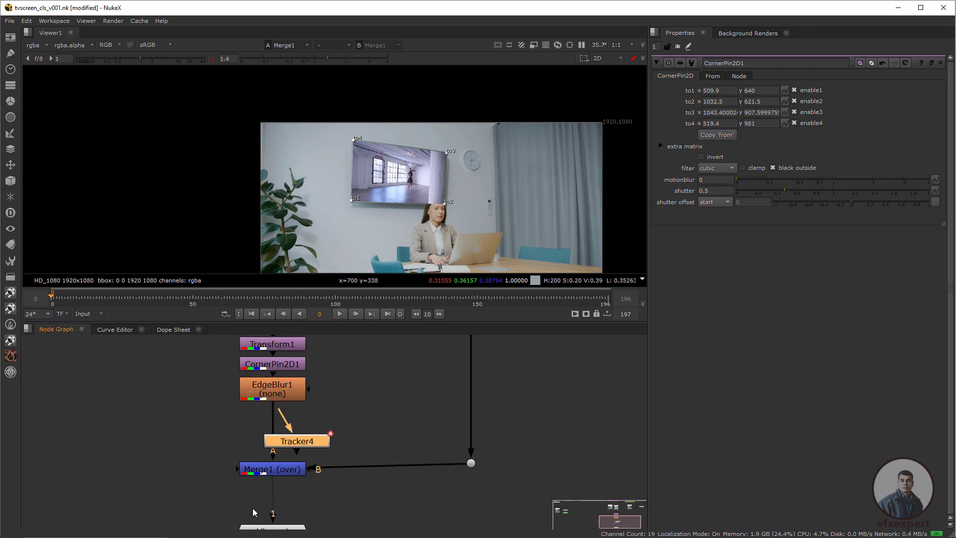
# - Move Merge1's Dot lower, insert the pasted Tracker between EdgeBlur1 and Merge1, and align the nodes
pyautogui.scroll(-3, 303, 462)
pyautogui.moveTo(225, 455); pyautogui.dragTo(449, 485)
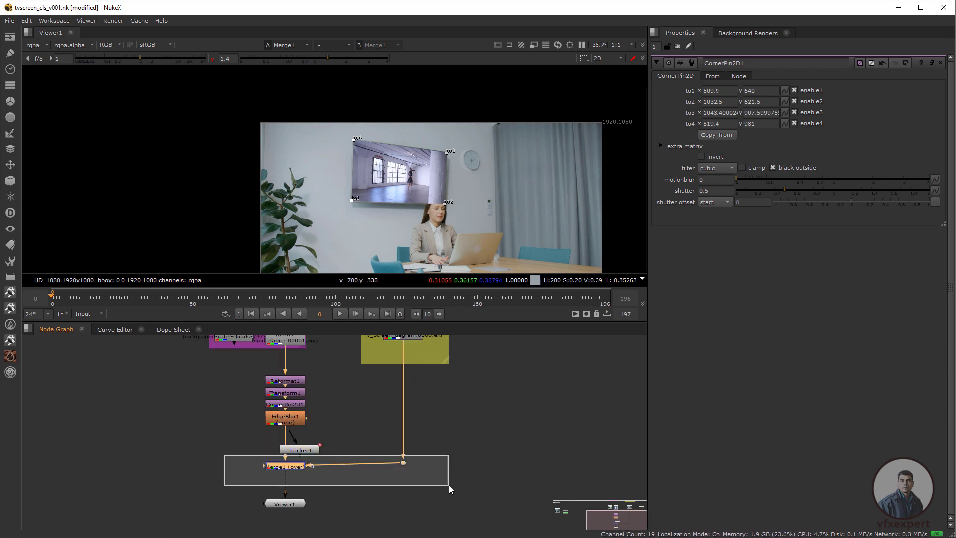
pyautogui.moveTo(402, 463); pyautogui.dragTo(404, 481)
pyautogui.click(398, 482)
pyautogui.click(444, 464)
pyautogui.moveTo(306, 449); pyautogui.dragTo(288, 485)
pyautogui.click(292, 485)
# - Open the pasted Tracker and enable translate, rotate and scale for all four tracks
pyautogui.doubleClick(294, 458)
pyautogui.click(291, 483)
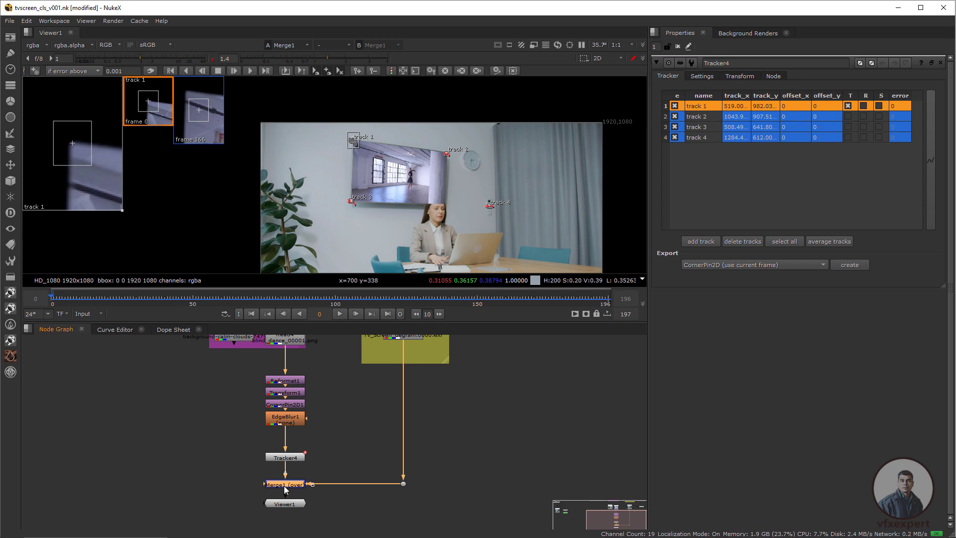
pyautogui.click(849, 116)
pyautogui.click(863, 117)
pyautogui.click(863, 106)
pyautogui.click(879, 117)
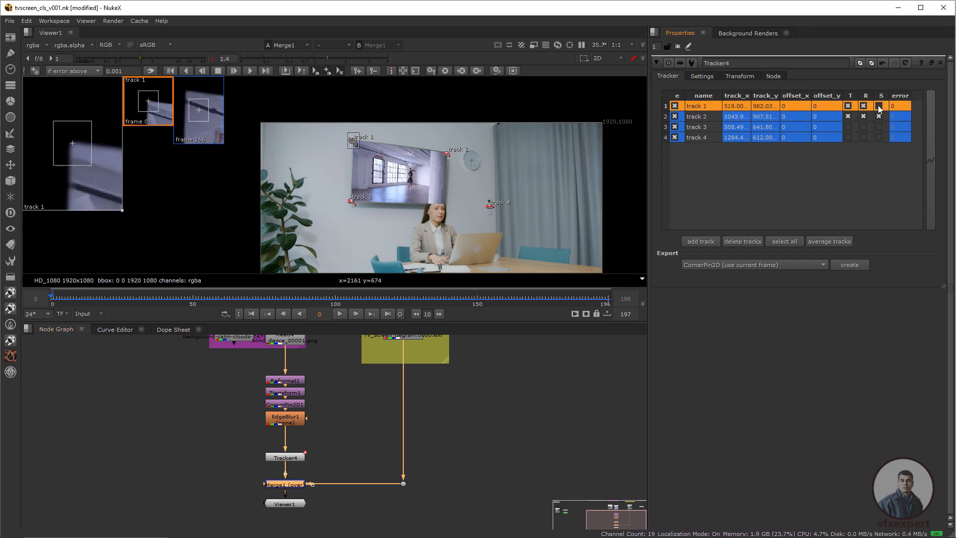
pyautogui.click(879, 105)
pyautogui.click(848, 127)
pyautogui.click(863, 127)
pyautogui.click(879, 127)
pyautogui.click(848, 137)
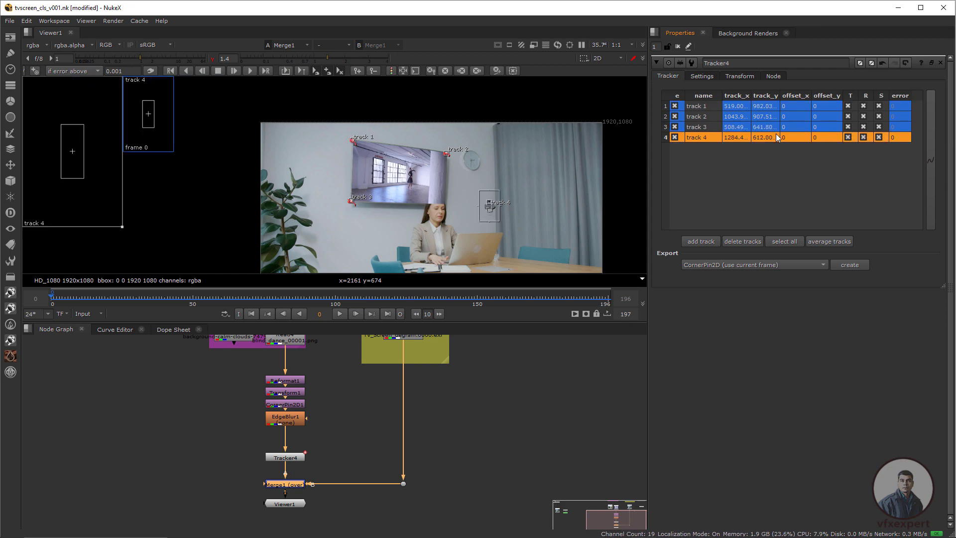
# - Set the pasted Tracker's transform to match-move with the current frame 0 as reference, and close the open node properties
pyautogui.click(742, 77)
pyautogui.click(726, 90)
pyautogui.click(740, 122)
pyautogui.click(739, 123)
pyautogui.click(774, 105)
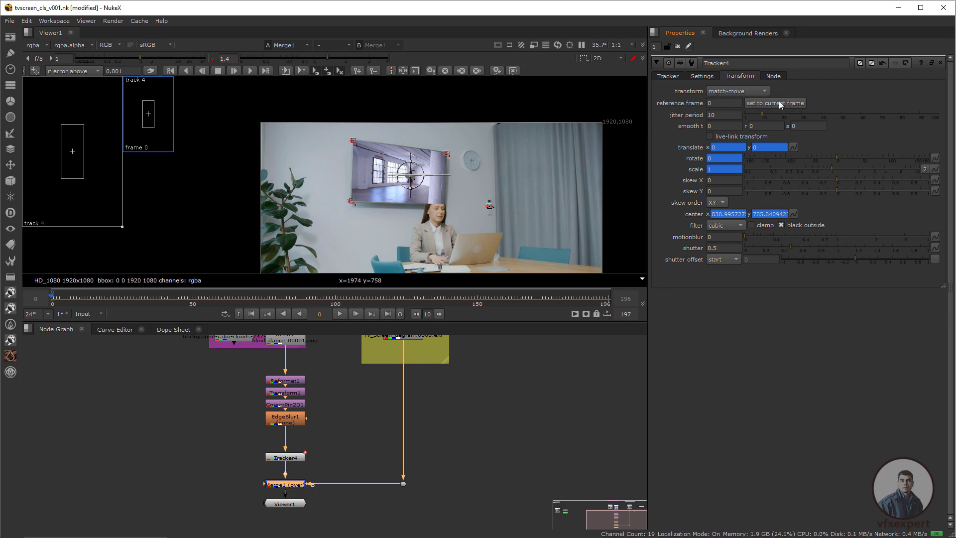
pyautogui.click(678, 47)
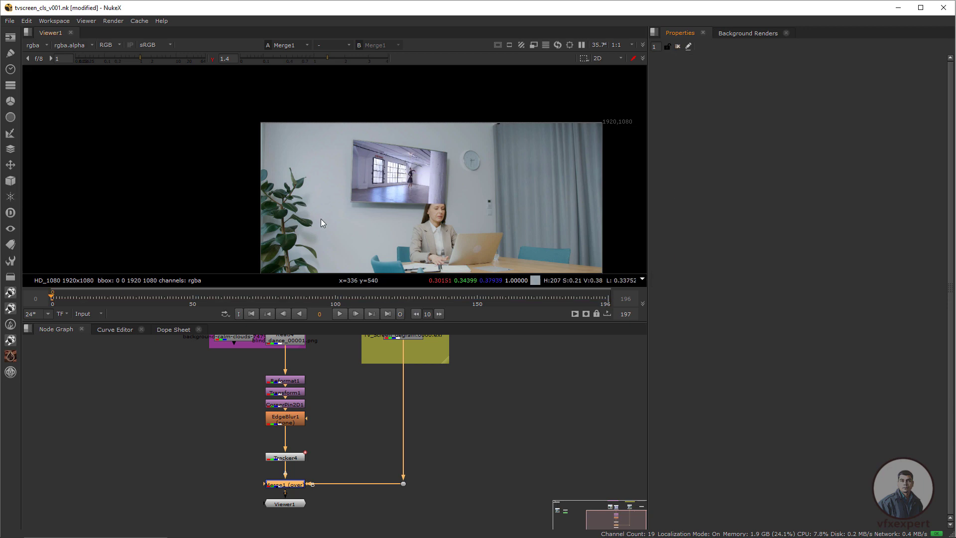
# - Scrub the timeline to check that the dancer clip follows the TV through the shot
pyautogui.scroll(1, 322, 218)
pyautogui.scroll(1, 378, 192)
pyautogui.moveTo(116, 297); pyautogui.dragTo(401, 300)
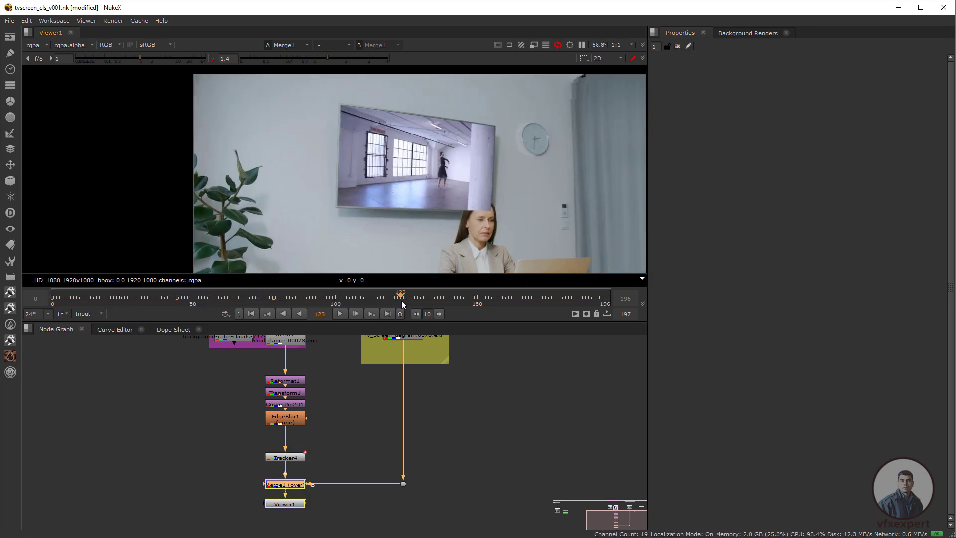
# - Examine where the dancer clip overlaps the woman's head around frame 5
pyautogui.moveTo(444, 101); pyautogui.dragTo(460, 138)
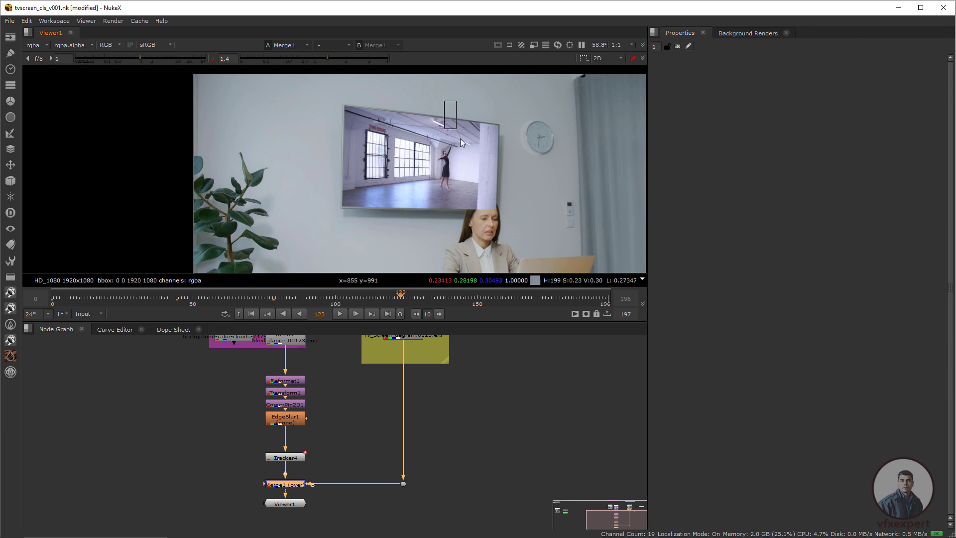
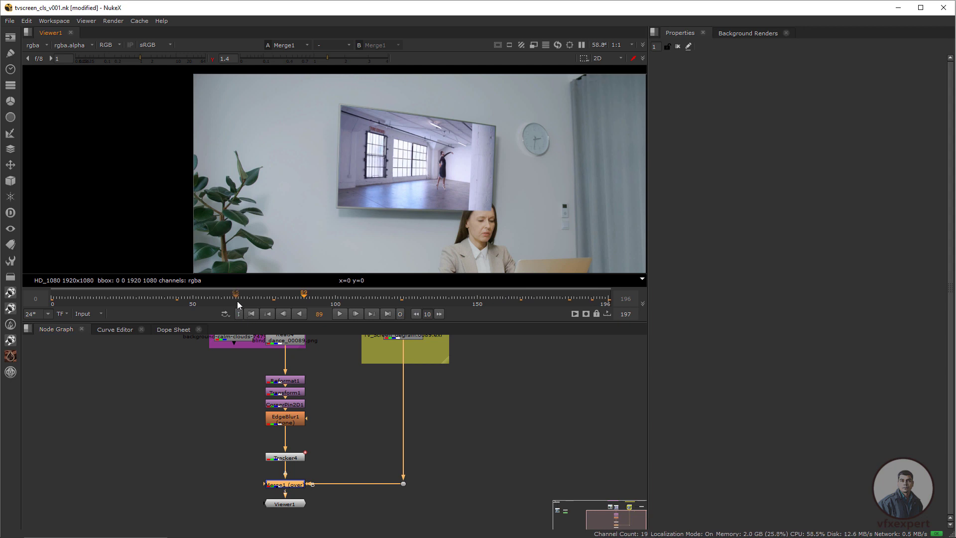
pyautogui.moveTo(237, 301); pyautogui.dragTo(64, 298)
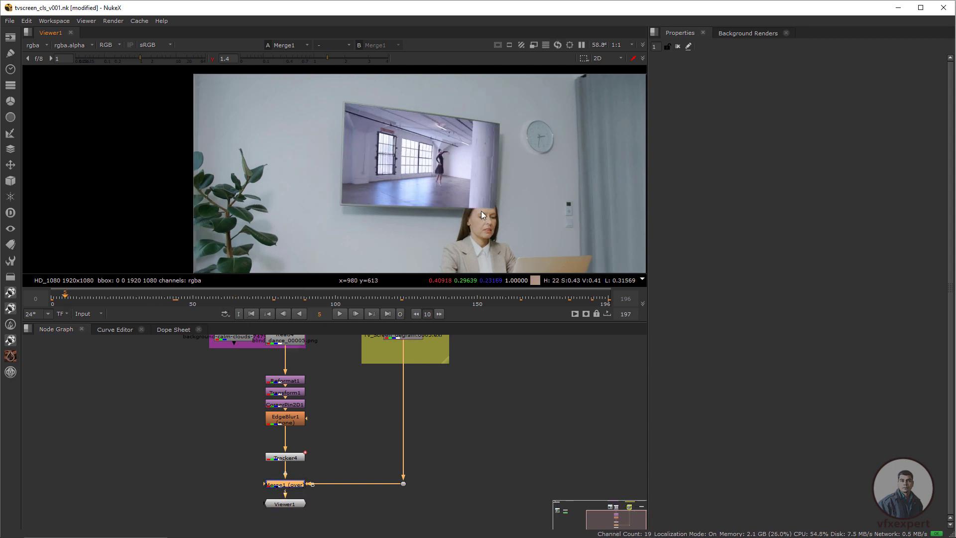
pyautogui.scroll(5, 463, 201)
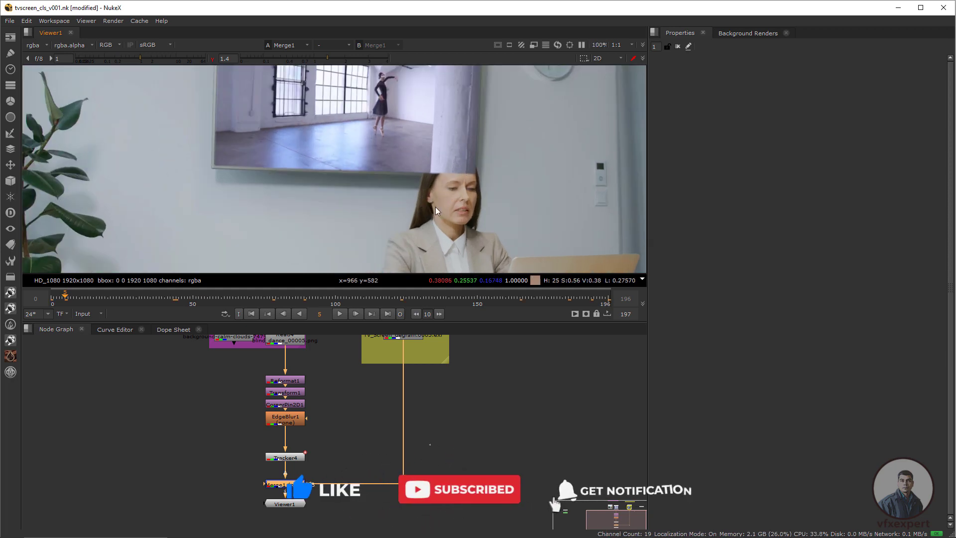
# - Move Tracker2 directly above the main footage backdrop, in line with Read1
pyautogui.moveTo(370, 381); pyautogui.dragTo(278, 445, button='middle')
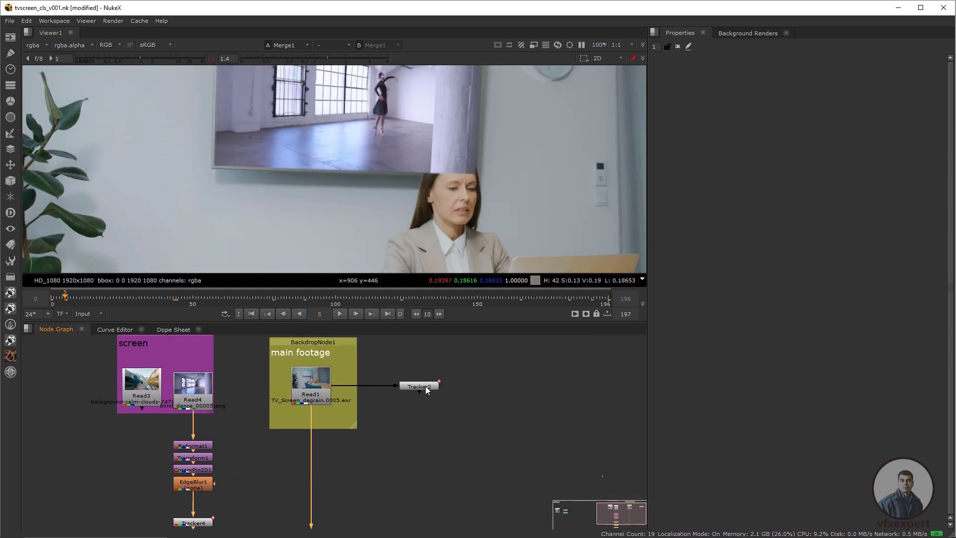
pyautogui.moveTo(425, 386); pyautogui.dragTo(413, 369)
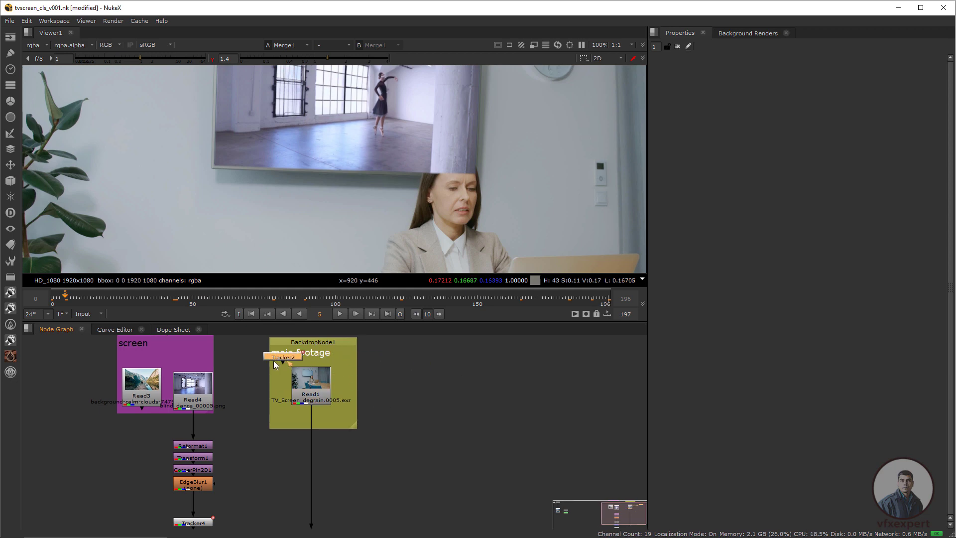
pyautogui.moveTo(331, 387); pyautogui.dragTo(304, 402, button='middle')
pyautogui.moveTo(304, 402); pyautogui.dragTo(303, 377)
pyautogui.click(299, 356)
# - View the original main footage from Read1 at frame 0 and inspect the woman's head against the TV
pyautogui.click(253, 315)
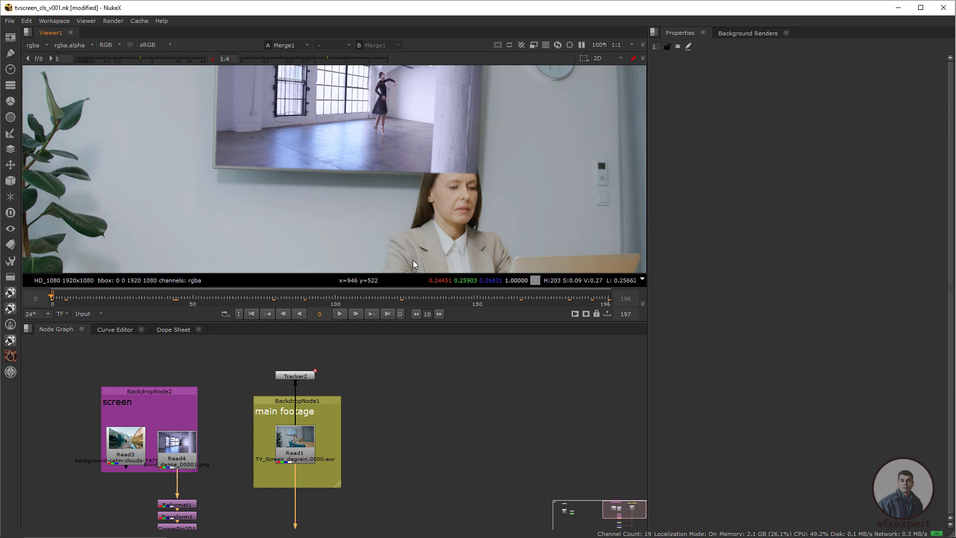
pyautogui.click(303, 441)
pyautogui.press('1')
pyautogui.scroll(-3, 475, 172)
pyautogui.moveTo(473, 176); pyautogui.dragTo(401, 210, button='middle')
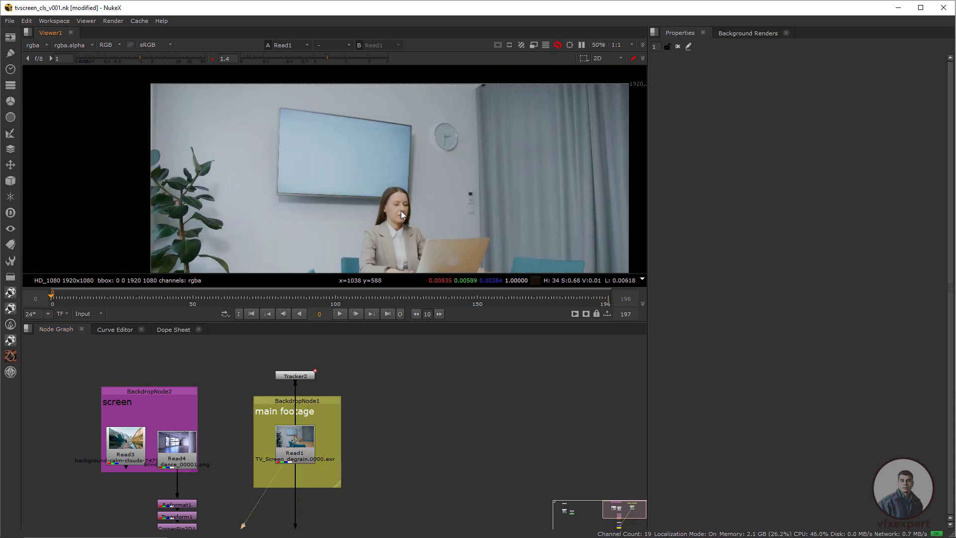
pyautogui.scroll(4, 391, 211)
pyautogui.scroll(2, 379, 214)
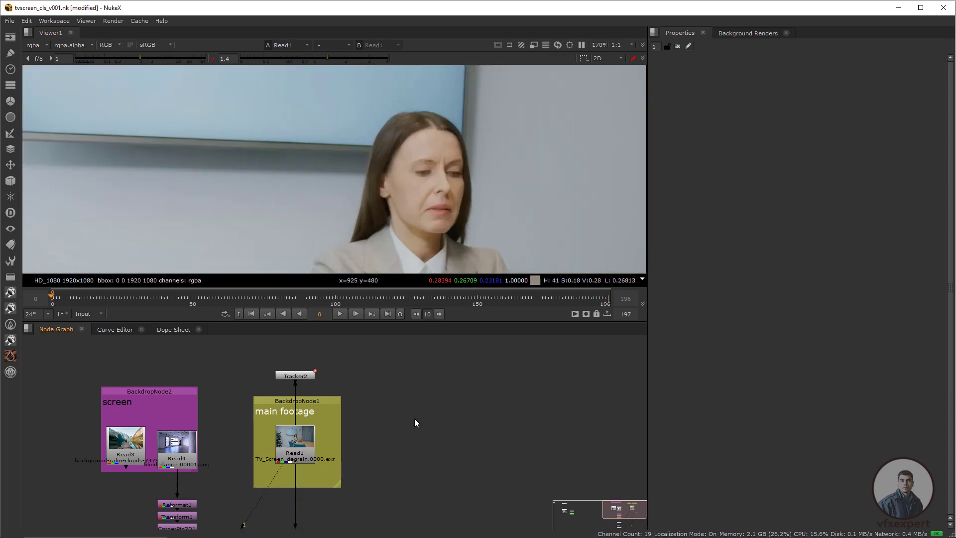
# - Add a new Tracker node, connect its input to Read1 and show its output in the viewer
pyautogui.press('Tab')
pyautogui.write('trad')
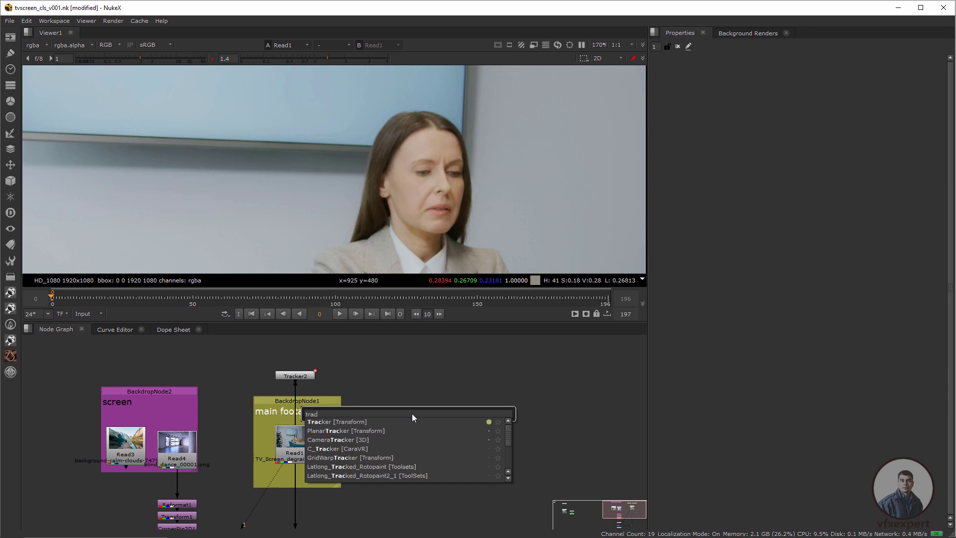
pyautogui.write('k')
pyautogui.click(362, 422)
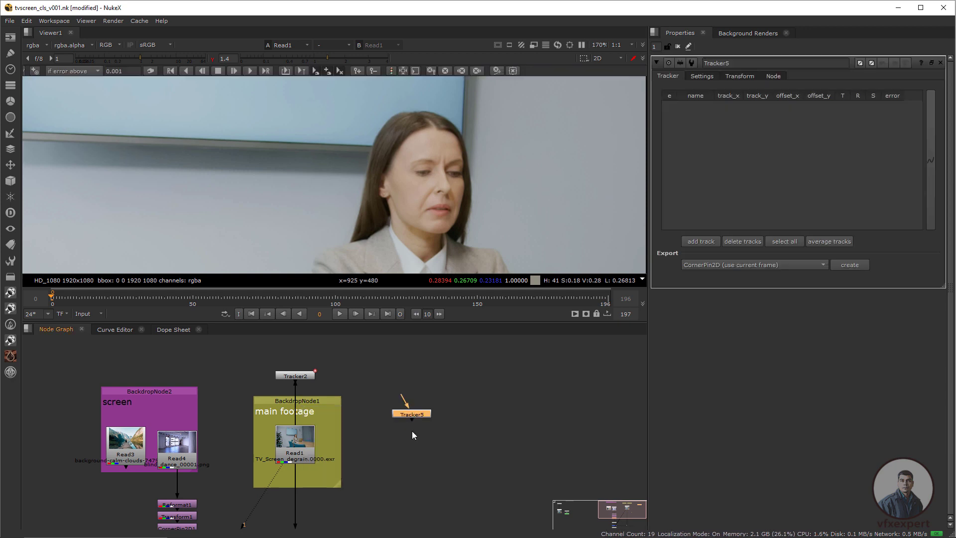
pyautogui.moveTo(412, 431); pyautogui.dragTo(423, 417, button='middle')
pyautogui.moveTo(426, 400); pyautogui.dragTo(424, 418)
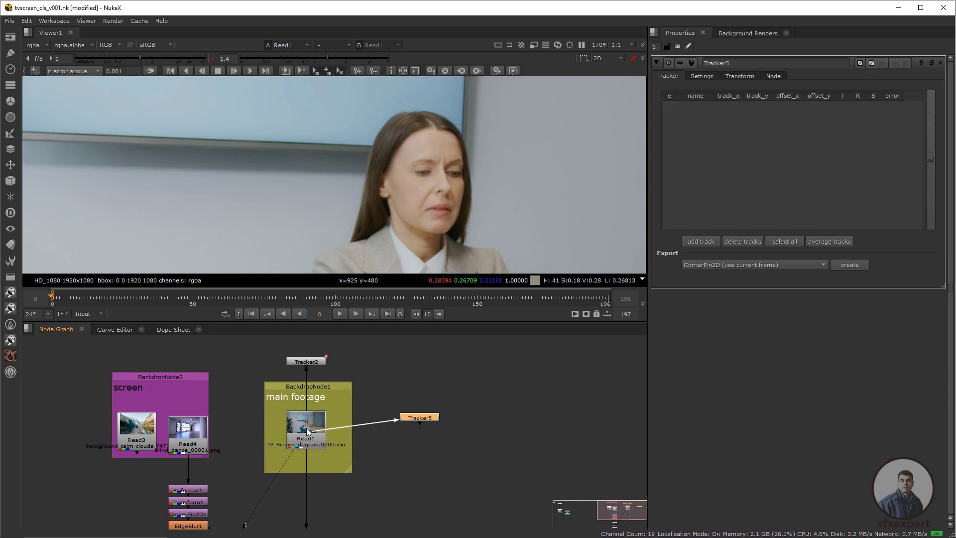
pyautogui.moveTo(307, 430); pyautogui.dragTo(307, 430)
pyautogui.moveTo(425, 420); pyautogui.dragTo(424, 426)
pyautogui.press('1')
# - Add a track on the woman's ear with reduced pattern and search areas, and track it forward to frame 196
pyautogui.scroll(1, 442, 177)
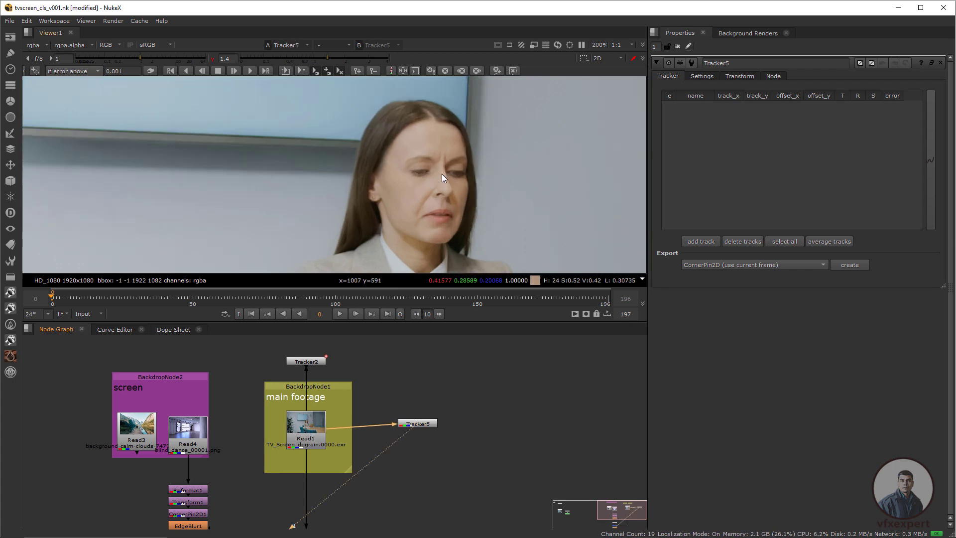
pyautogui.scroll(2, 444, 178)
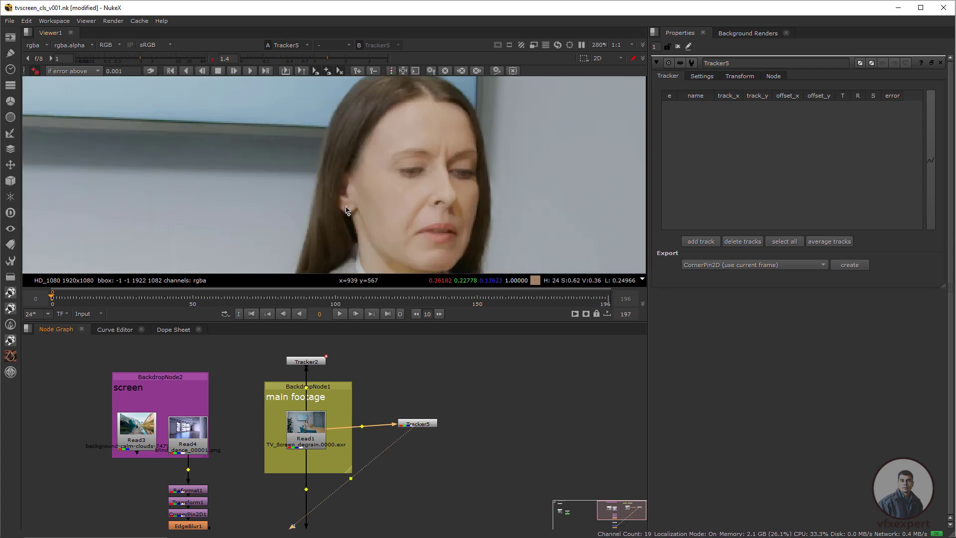
pyautogui.keyDown('ctrl'); pyautogui.keyDown('alt'); pyautogui.click(346, 207); pyautogui.keyUp('alt'); pyautogui.keyUp('ctrl')
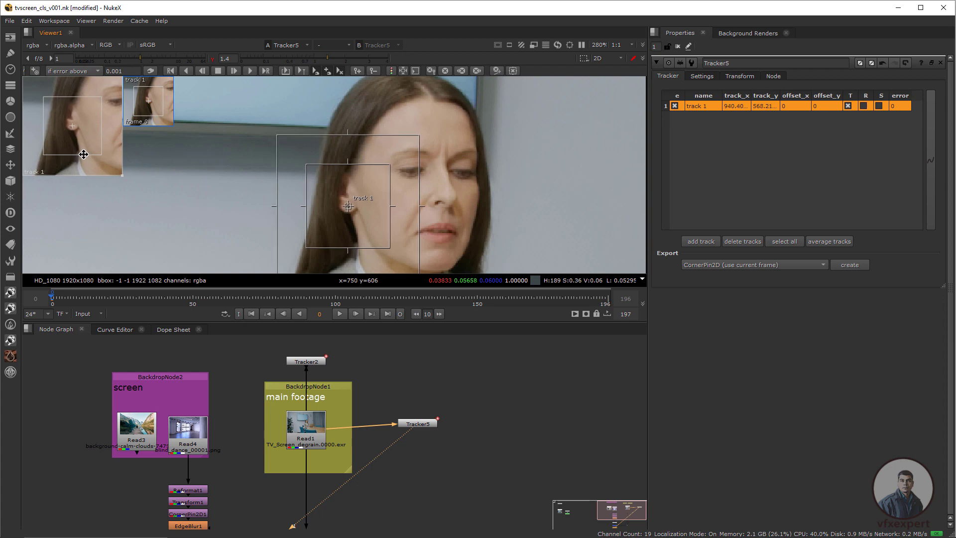
pyautogui.moveTo(306, 164); pyautogui.dragTo(327, 189)
pyautogui.moveTo(277, 135); pyautogui.dragTo(295, 154)
pyautogui.click(249, 71)
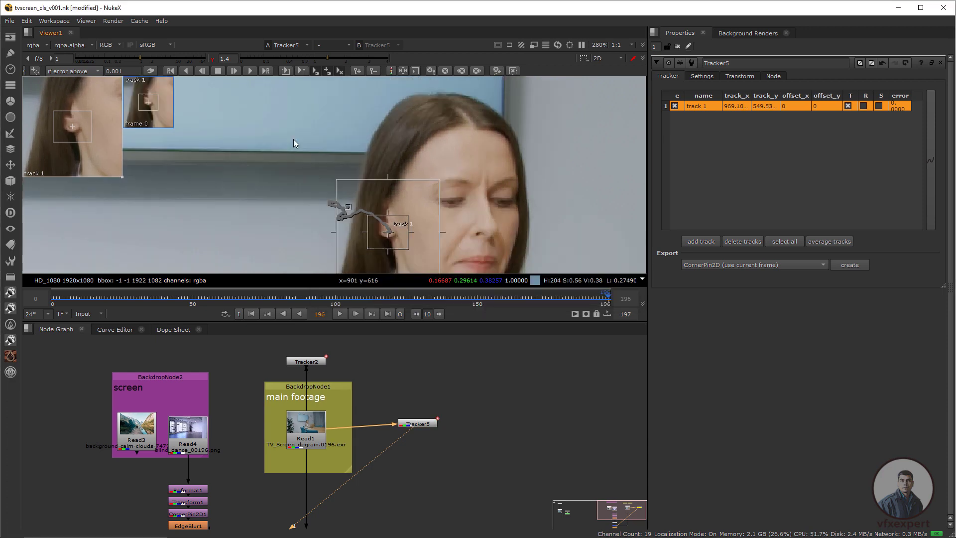
pyautogui.scroll(-2, 396, 193)
pyautogui.moveTo(401, 226); pyautogui.dragTo(366, 198, button='middle')
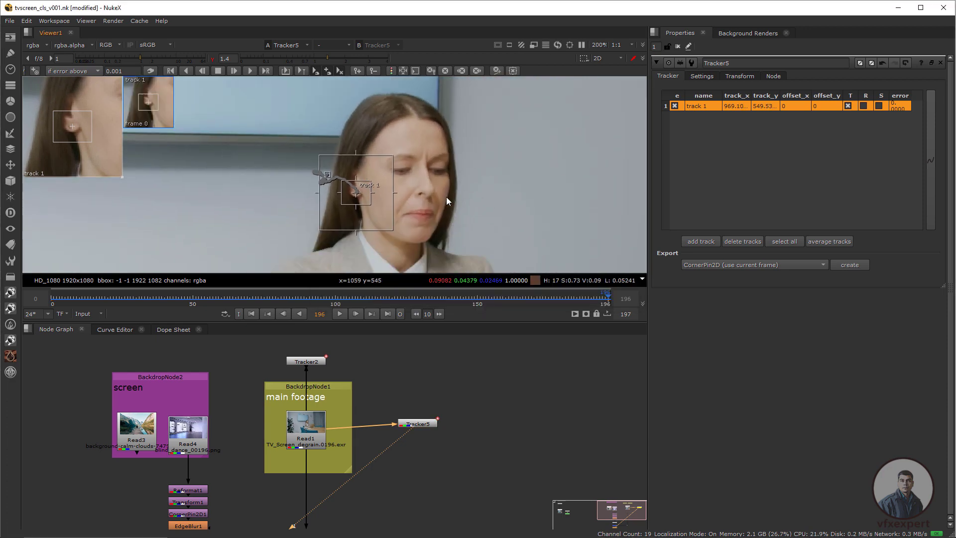
# - Add a Roto node and draw a closed Bezier around the TV-side hair at frame 196, fitting its top point to the hair edge
pyautogui.moveTo(417, 425); pyautogui.dragTo(403, 431)
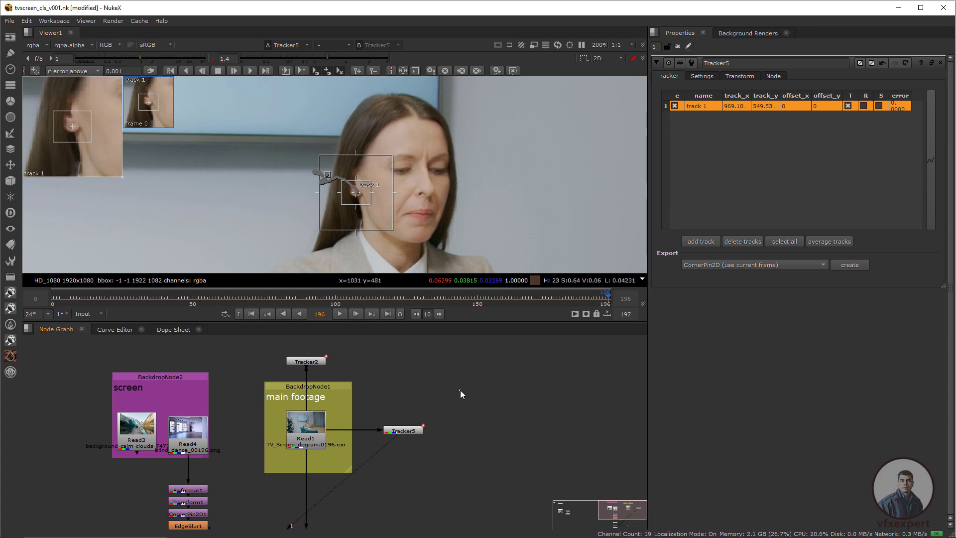
pyautogui.press('o')
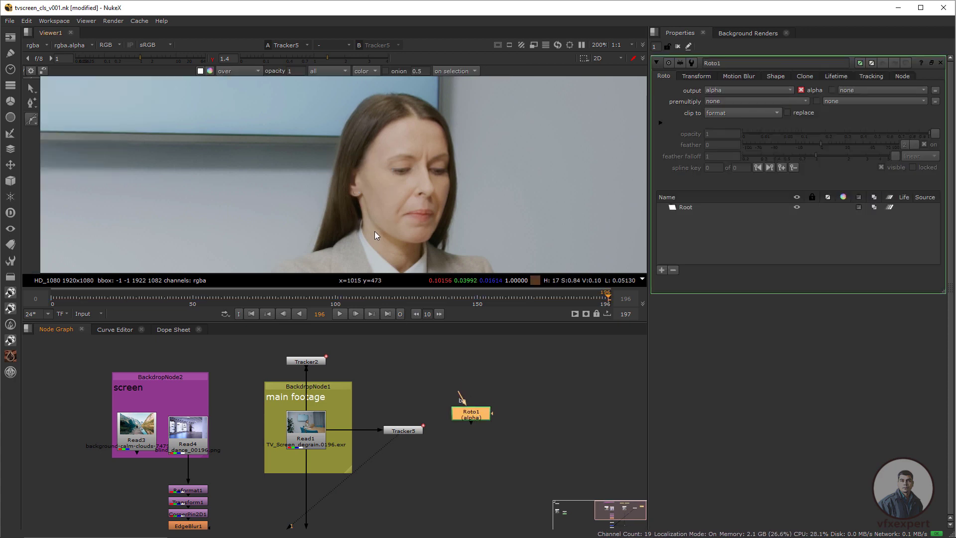
pyautogui.moveTo(362, 155); pyautogui.dragTo(303, 215, button='middle')
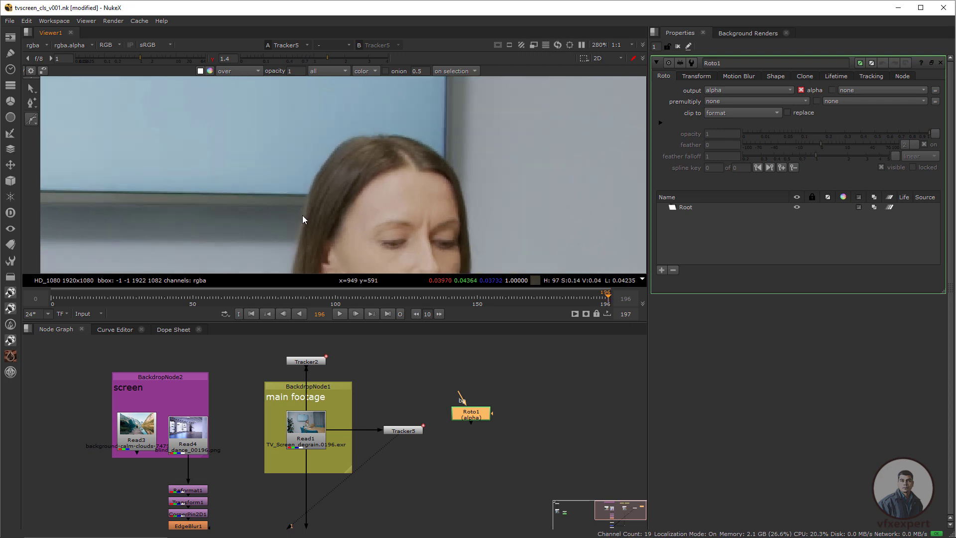
pyautogui.click(303, 215)
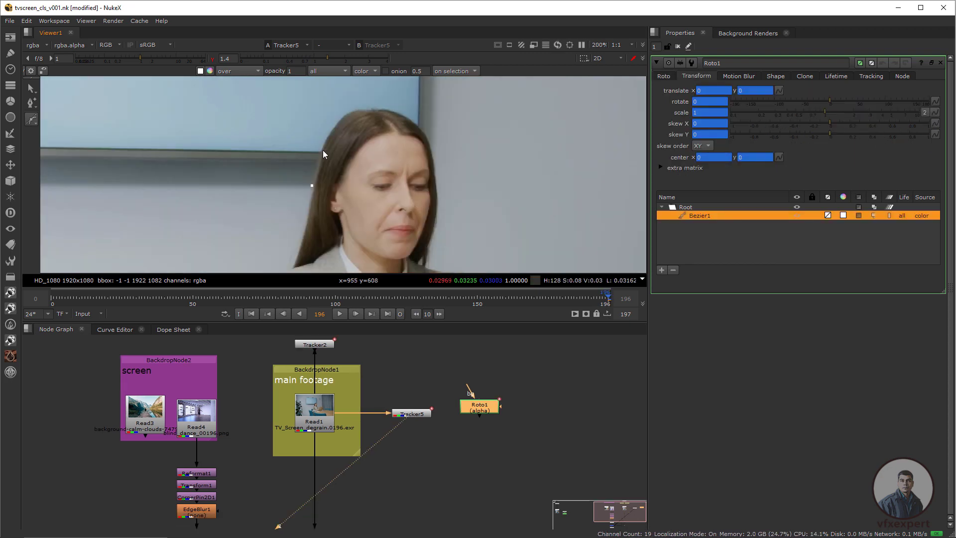
pyautogui.click(321, 148)
pyautogui.moveTo(340, 116); pyautogui.dragTo(396, 142)
pyautogui.moveTo(365, 178); pyautogui.dragTo(343, 197)
pyautogui.moveTo(315, 196); pyautogui.dragTo(312, 192)
pyautogui.click(311, 185)
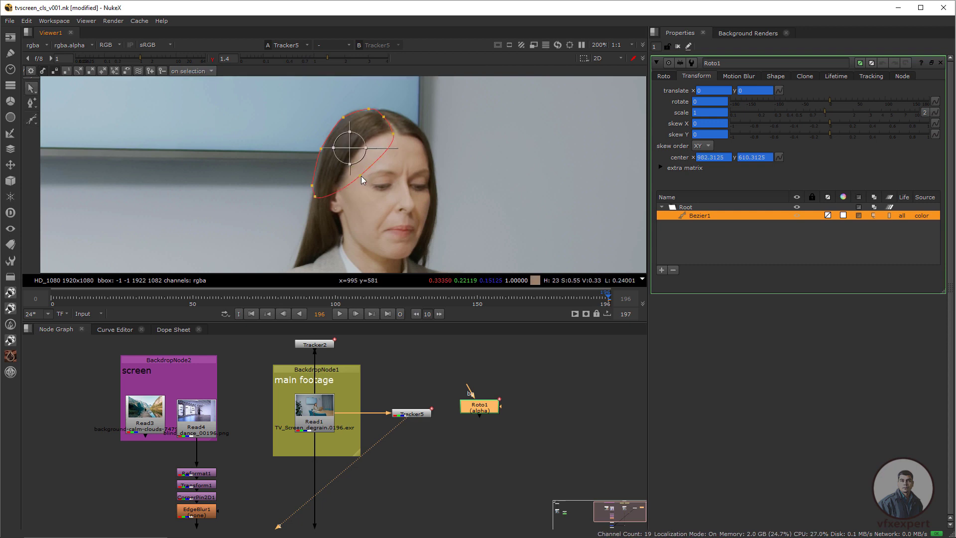
pyautogui.scroll(2, 344, 116)
pyautogui.moveTo(344, 116); pyautogui.dragTo(290, 113, button='middle')
pyautogui.moveTo(342, 98); pyautogui.dragTo(338, 101)
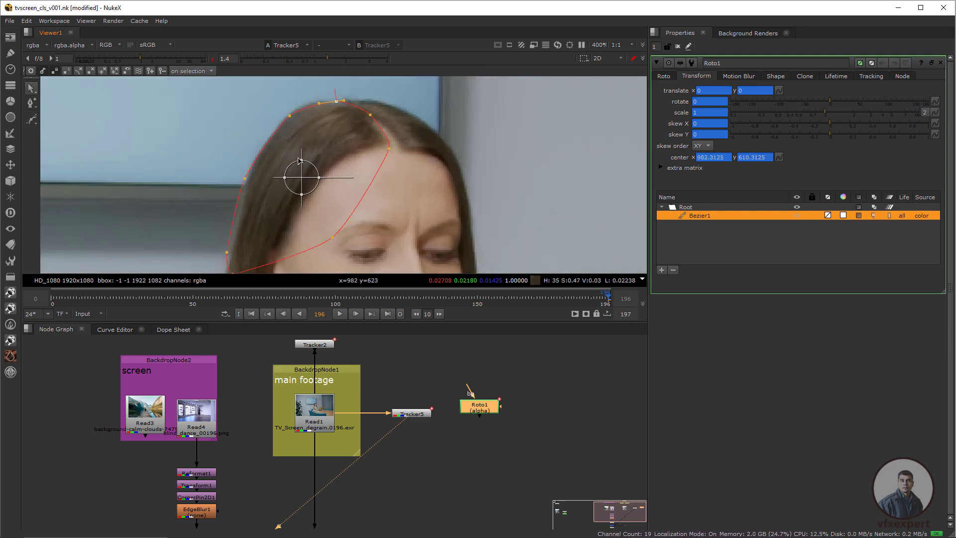
# - Draw a second closed Bezier over the other side of the woman's head, overlapping the first shape, and smooth its points
pyautogui.scroll(-2, 301, 161)
pyautogui.click(32, 119)
pyautogui.scroll(3, 320, 135)
pyautogui.moveTo(320, 134); pyautogui.dragTo(279, 124, button='middle')
pyautogui.click(280, 124)
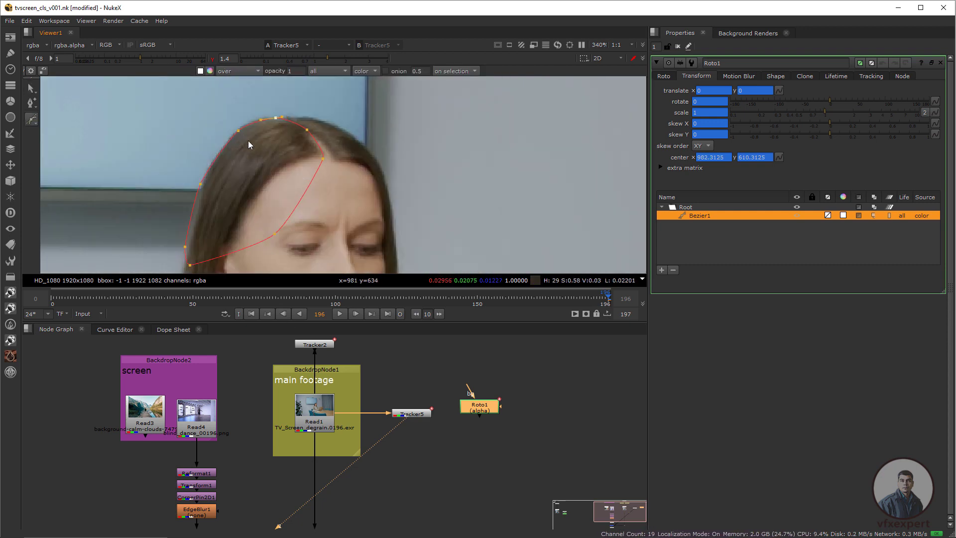
pyautogui.moveTo(297, 117); pyautogui.dragTo(309, 116)
pyautogui.click(336, 127)
pyautogui.click(370, 153)
pyautogui.moveTo(386, 185); pyautogui.dragTo(389, 196)
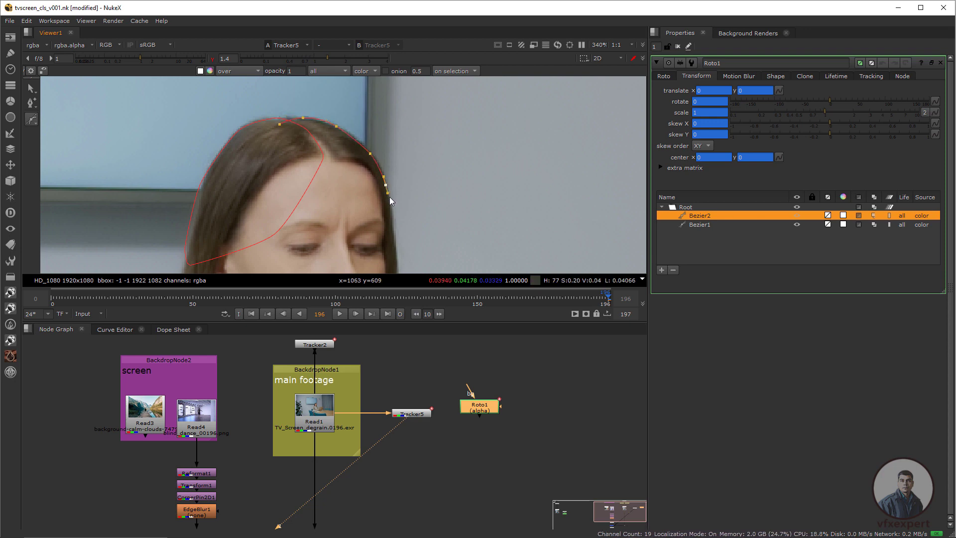
pyautogui.click(274, 172)
pyautogui.press('Return')
pyautogui.press('z')
pyautogui.press('z')
pyautogui.press('z')
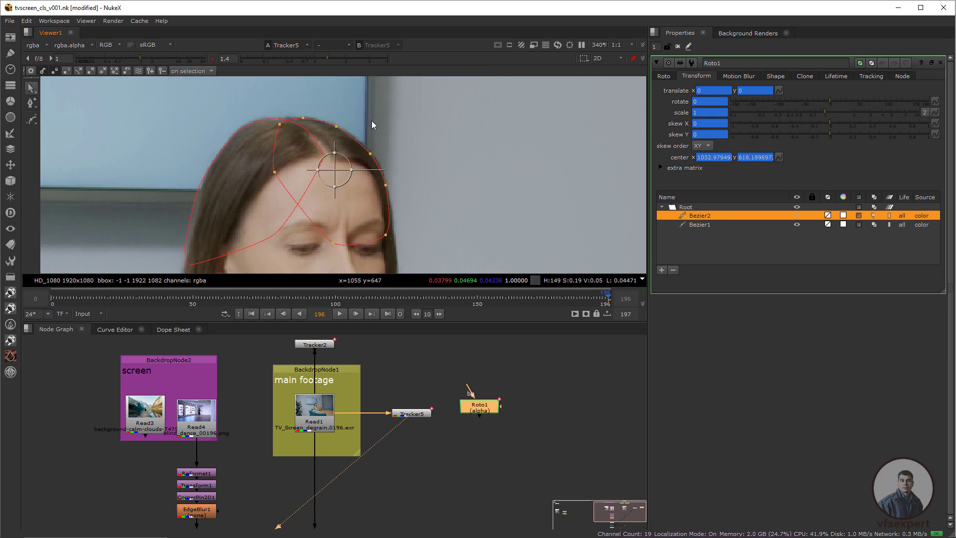
# - Scrub back through the shot to compare the roto shapes with the moving head, and return to frame 196
pyautogui.scroll(-4, 372, 121)
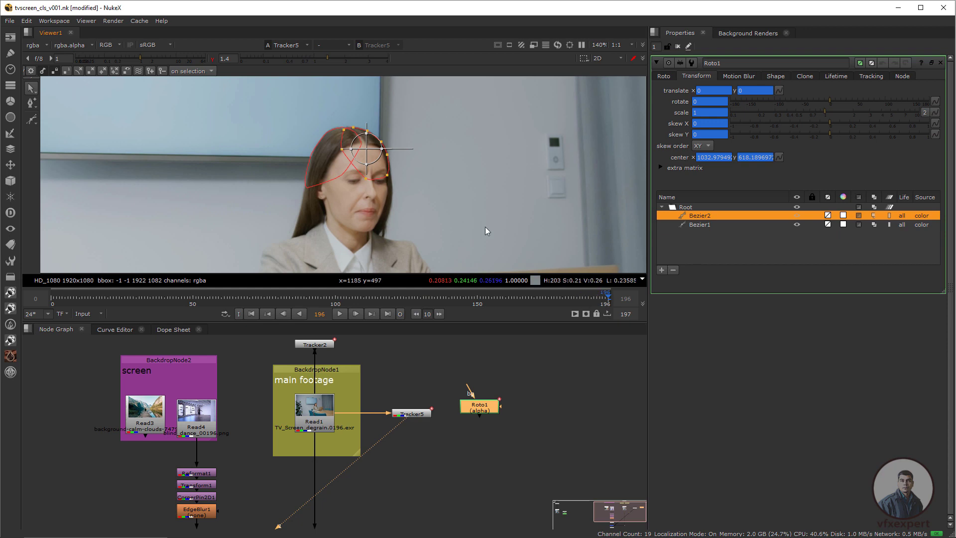
pyautogui.moveTo(583, 297); pyautogui.dragTo(463, 296)
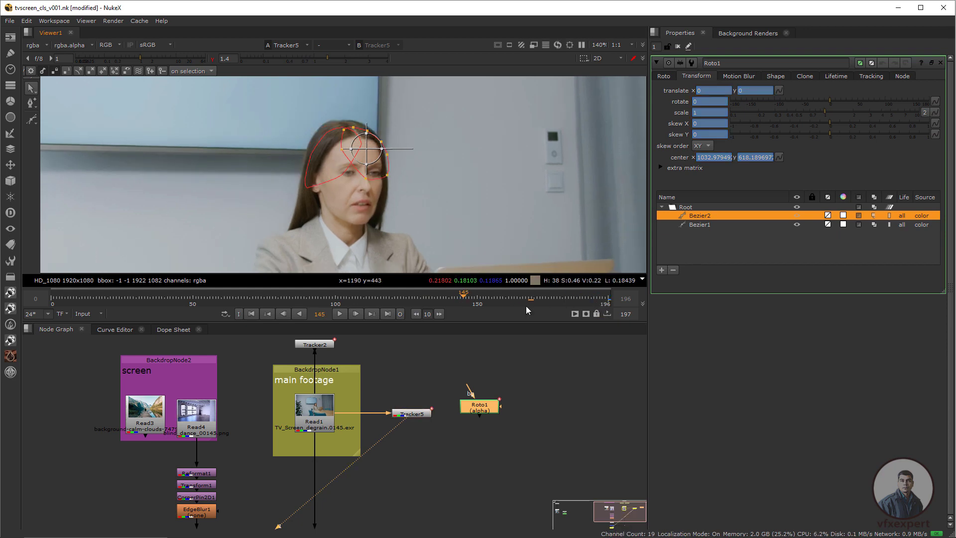
pyautogui.click(388, 313)
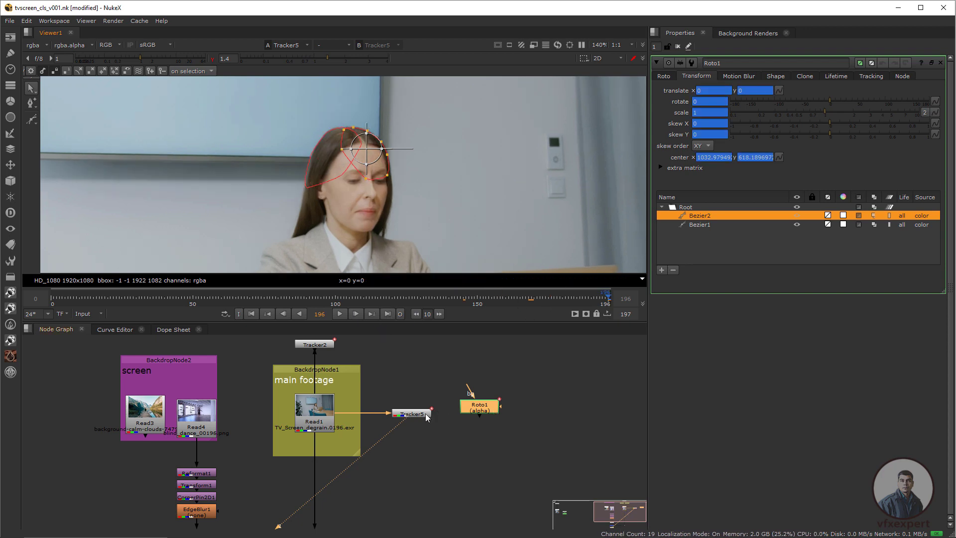
# - Space out Tracker5 and Roto1 and open both nodes' properties side by side, with Tracker5's transform values in a floating window
pyautogui.moveTo(416, 419); pyautogui.dragTo(411, 392)
pyautogui.moveTo(481, 410); pyautogui.dragTo(489, 411)
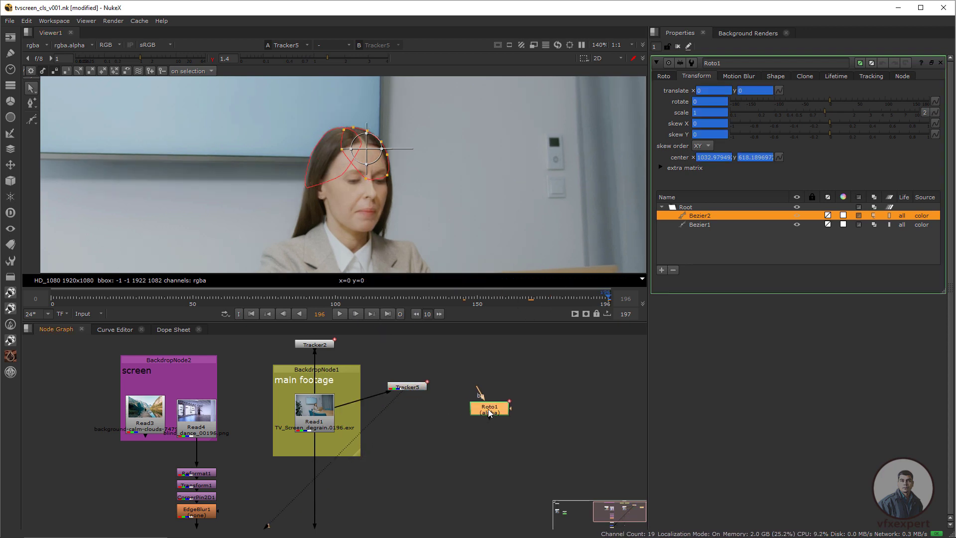
pyautogui.click(417, 386)
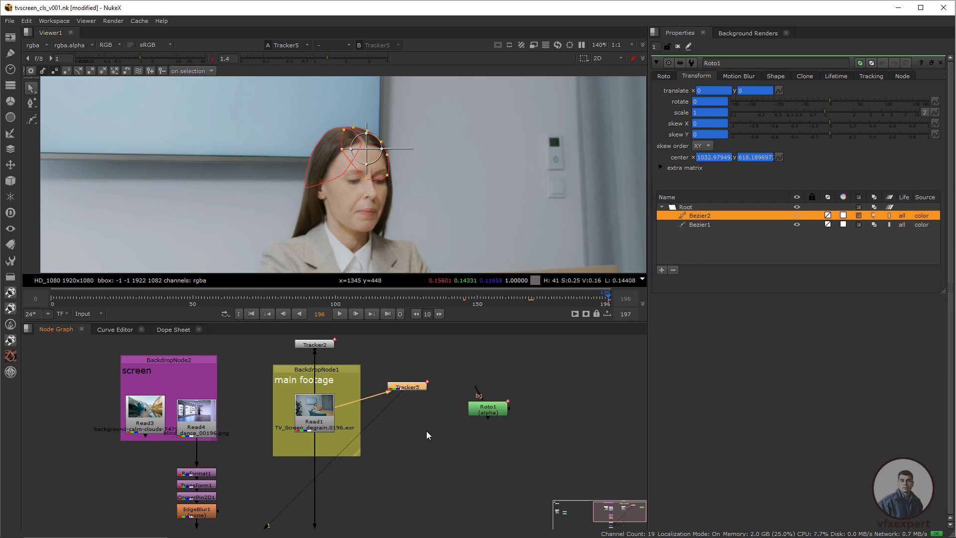
pyautogui.doubleClick(411, 386)
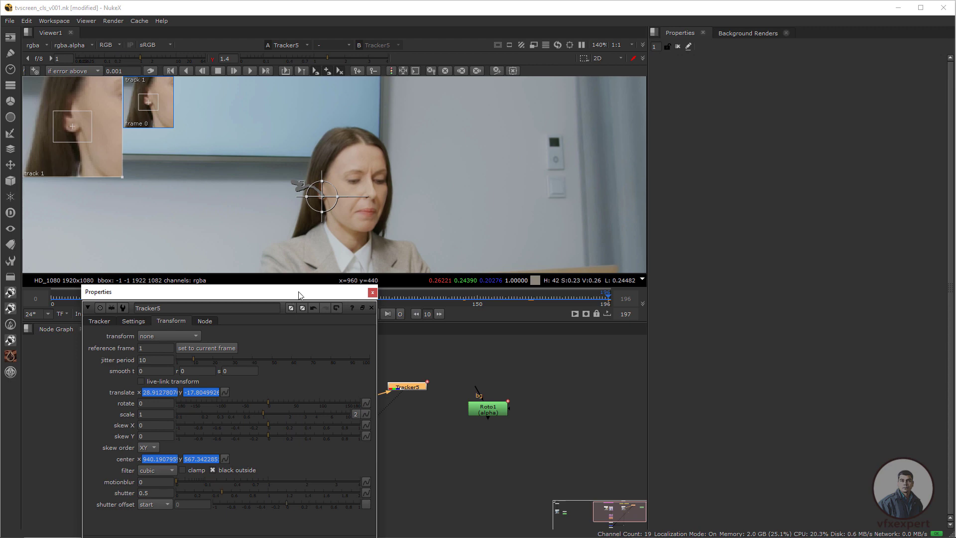
pyautogui.moveTo(300, 294); pyautogui.dragTo(529, 44)
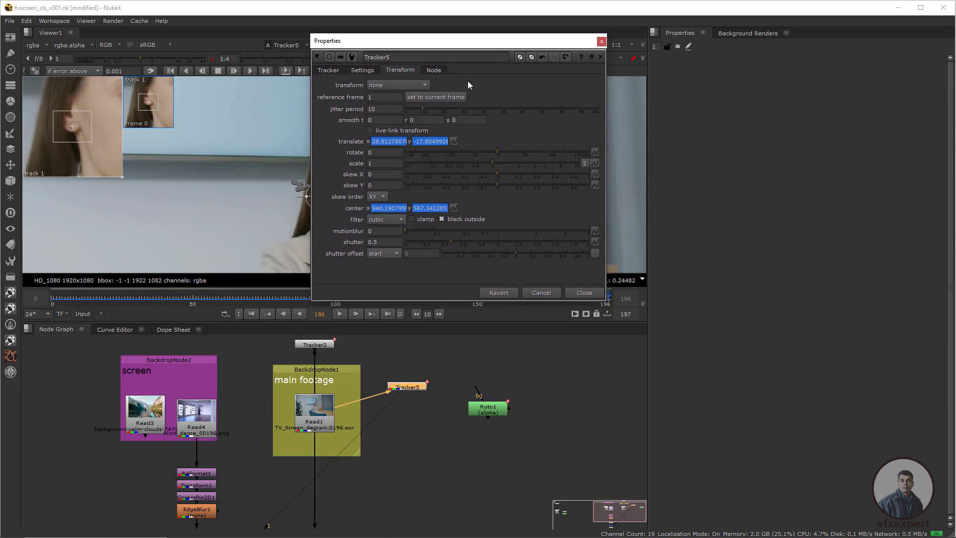
pyautogui.moveTo(535, 44); pyautogui.dragTo(519, 40)
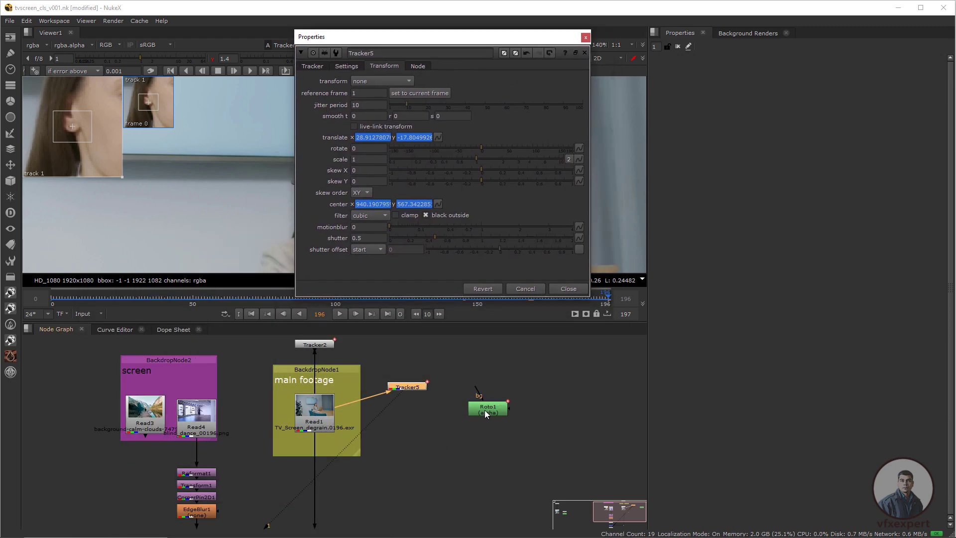
pyautogui.moveTo(485, 411); pyautogui.dragTo(498, 417)
pyautogui.doubleClick(510, 416)
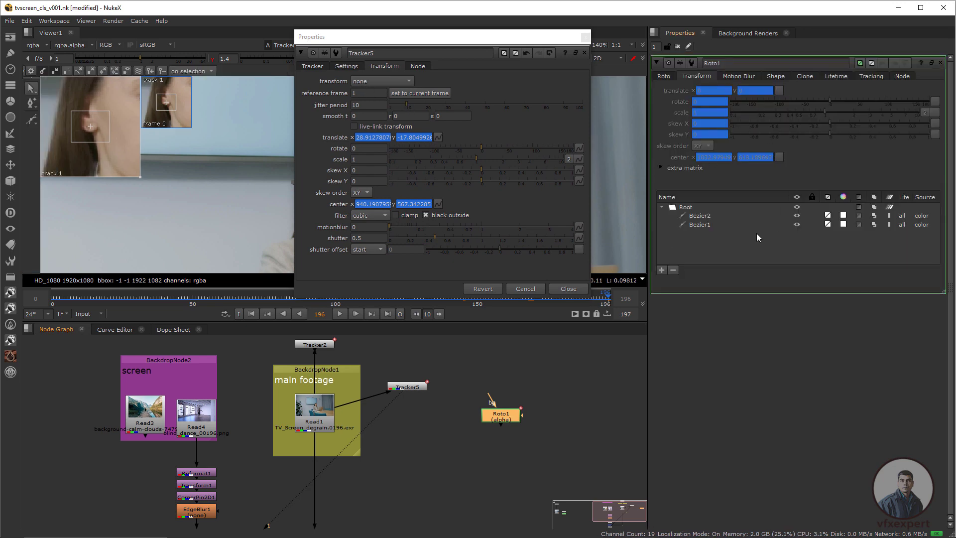
# - Link Tracker5's animated translate and center values to the transform of Roto1's Root layer, and close the floating Tracker5 properties
pyautogui.click(686, 208)
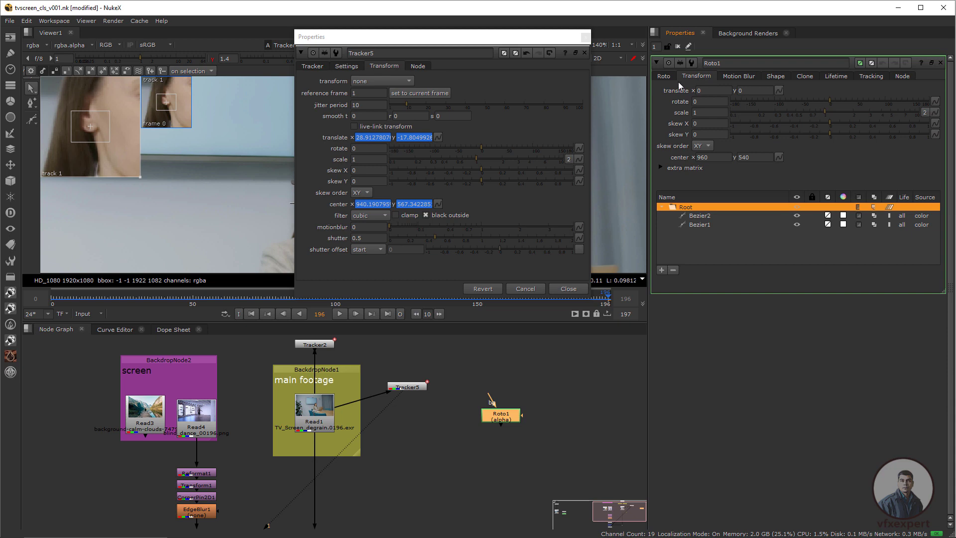
pyautogui.click(363, 59)
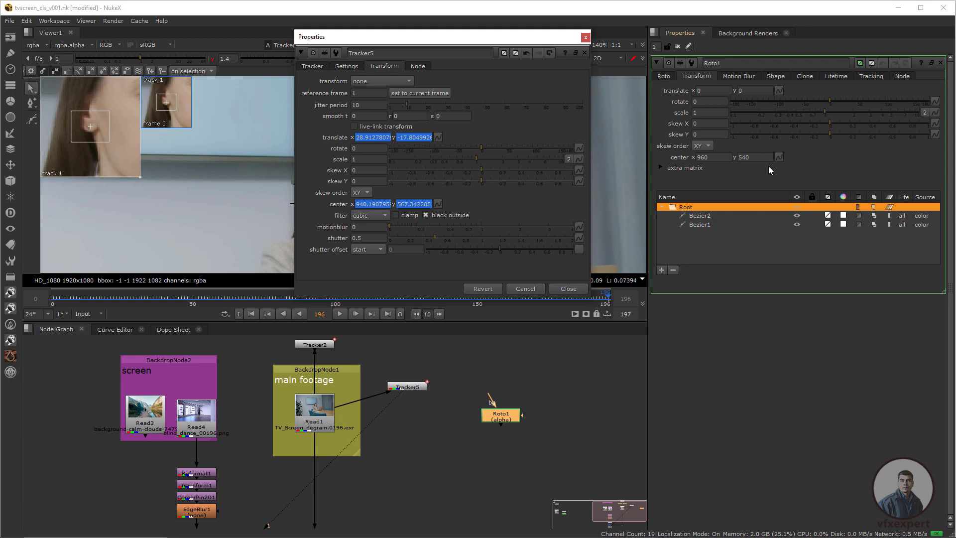
pyautogui.moveTo(462, 43); pyautogui.dragTo(452, 49)
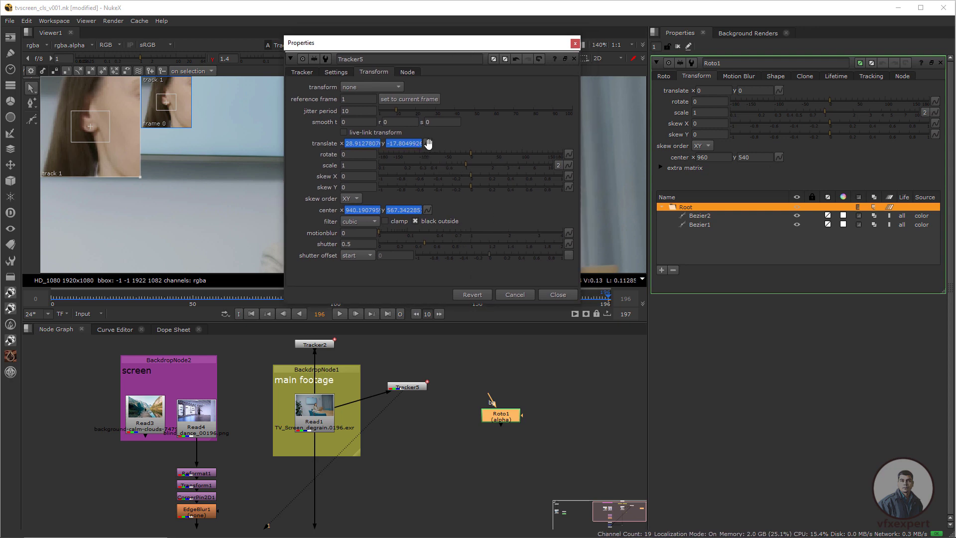
pyautogui.moveTo(427, 143); pyautogui.dragTo(697, 152)
pyautogui.moveTo(922, 105); pyautogui.dragTo(780, 90)
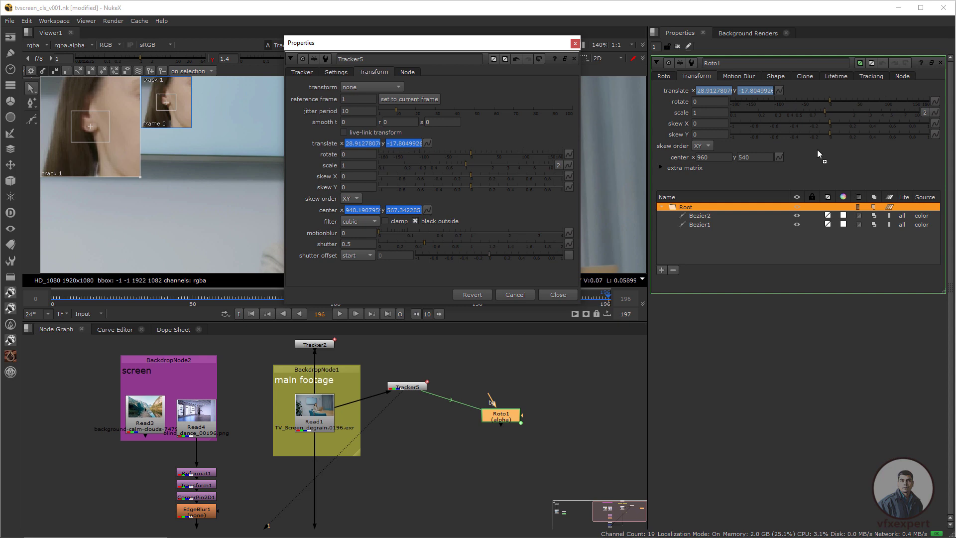
pyautogui.moveTo(817, 150); pyautogui.dragTo(778, 158)
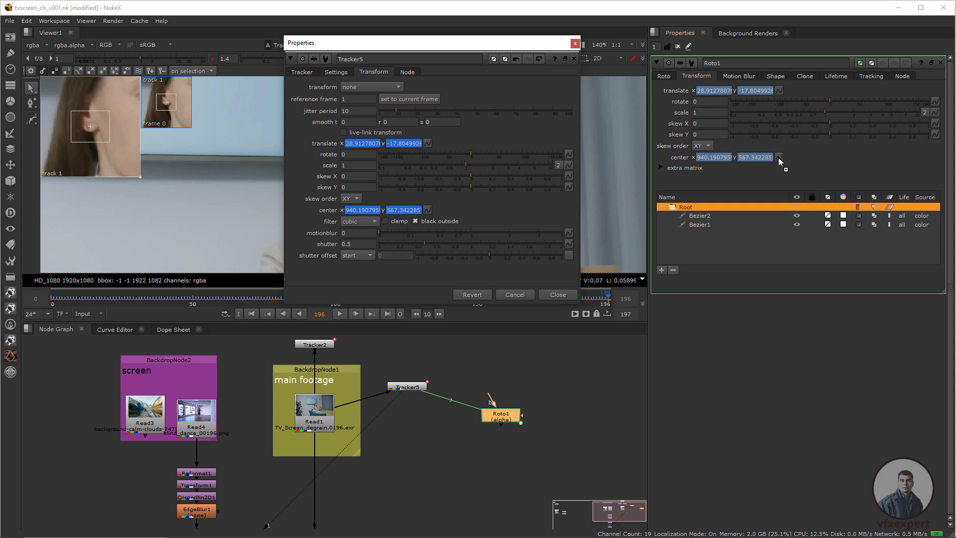
pyautogui.click(574, 45)
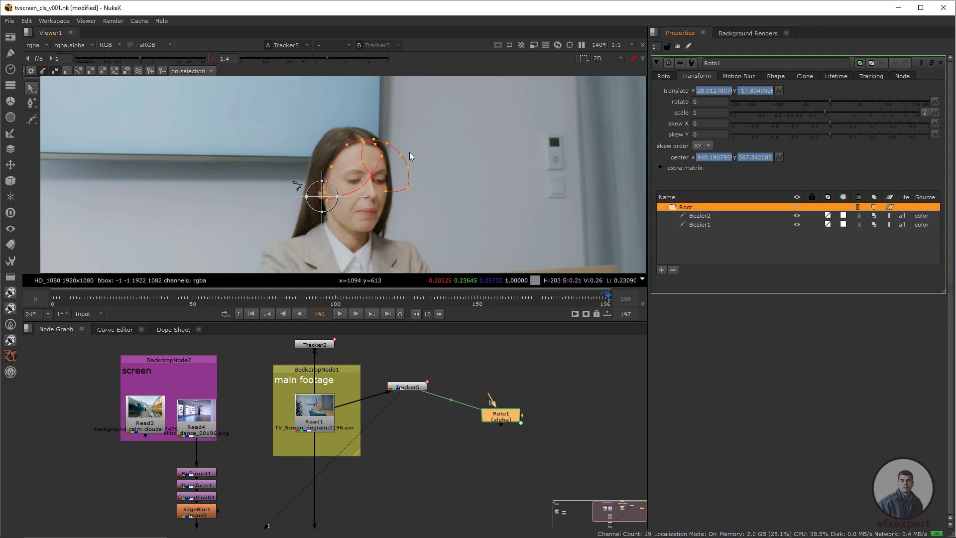
# - Display Roto1's shape settings and scrub back to frame 37 to examine how the tracked shapes follow the head
pyautogui.scroll(2, 340, 202)
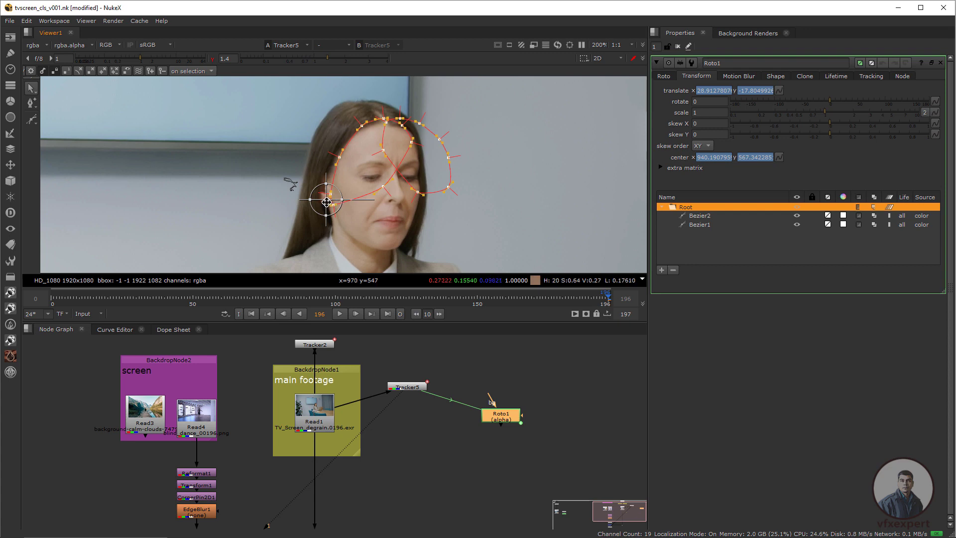
pyautogui.click(662, 77)
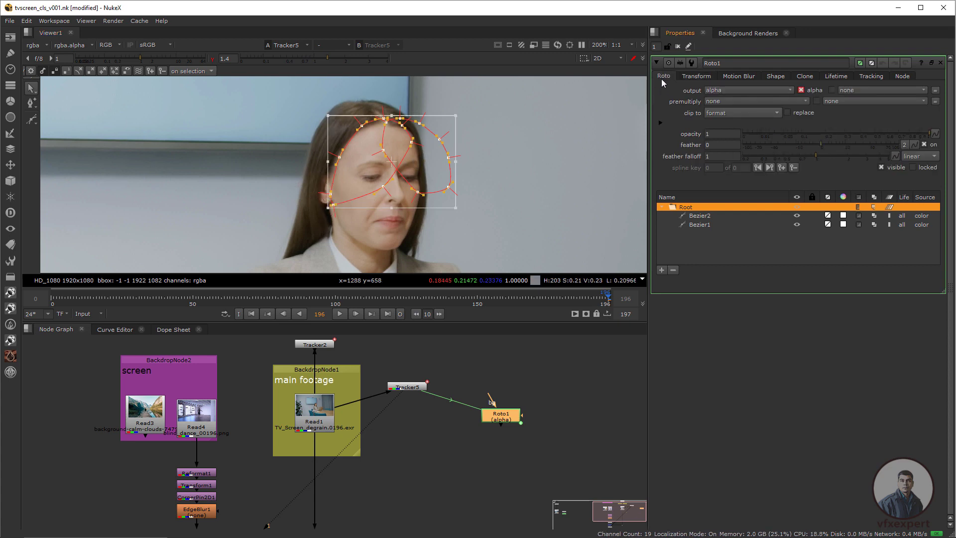
pyautogui.moveTo(401, 166); pyautogui.dragTo(373, 153)
pyautogui.moveTo(599, 298); pyautogui.dragTo(157, 291)
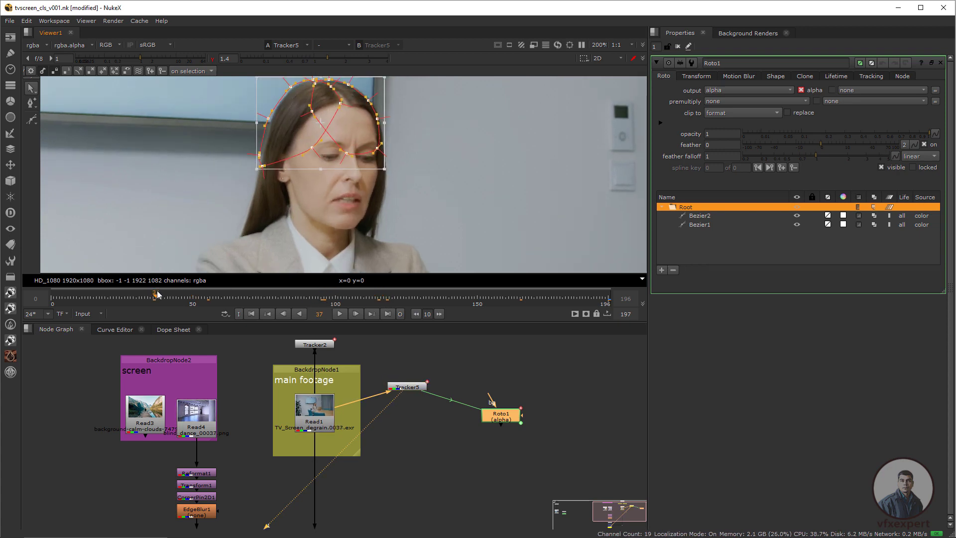
# - Adjust Bezier1 along the TV-side hair edge at frame 37 and check its fit at frame 56
pyautogui.moveTo(343, 116); pyautogui.dragTo(347, 138, button='middle')
pyautogui.click(286, 109)
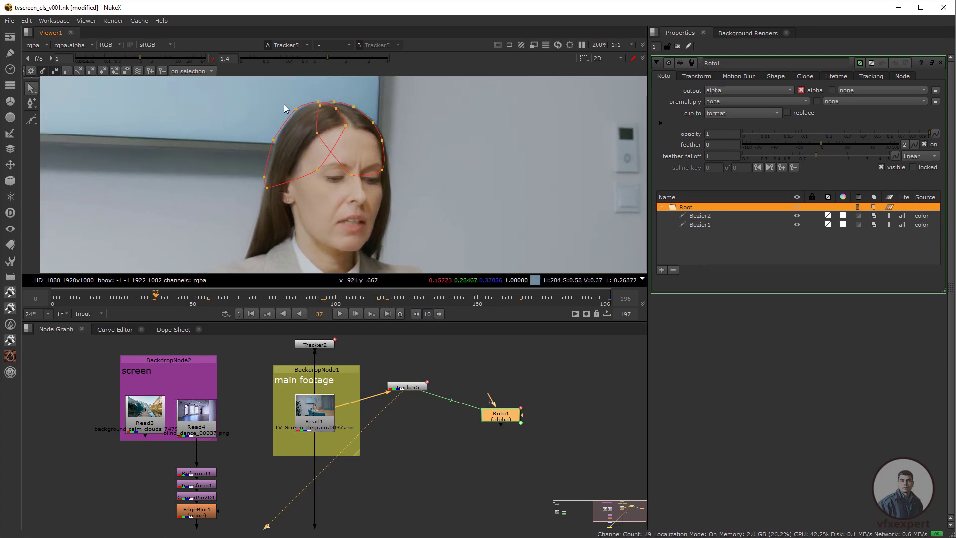
pyautogui.scroll(2, 284, 106)
pyautogui.click(299, 110)
pyautogui.moveTo(206, 94); pyautogui.dragTo(390, 249)
pyautogui.moveTo(172, 300); pyautogui.dragTo(210, 308)
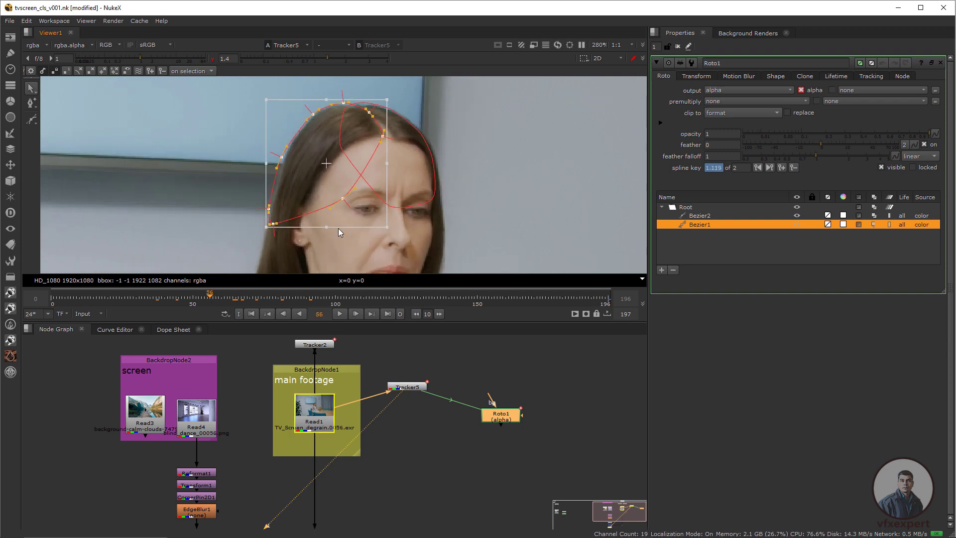
pyautogui.scroll(-2, 413, 258)
pyautogui.scroll(-2, 365, 175)
pyautogui.moveTo(411, 198); pyautogui.dragTo(457, 193, button='middle')
pyautogui.scroll(-2, 458, 193)
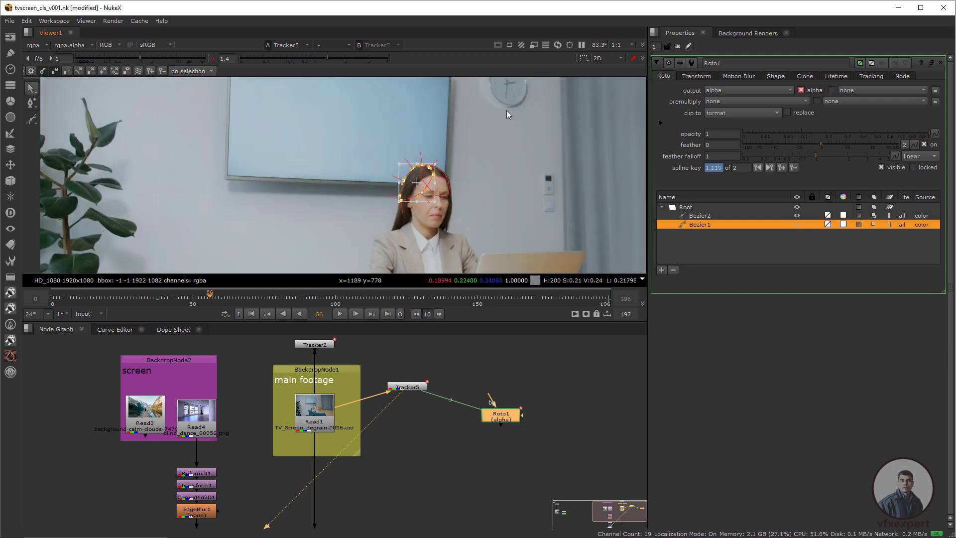
pyautogui.moveTo(441, 406); pyautogui.dragTo(410, 402, button='middle')
pyautogui.click(444, 369)
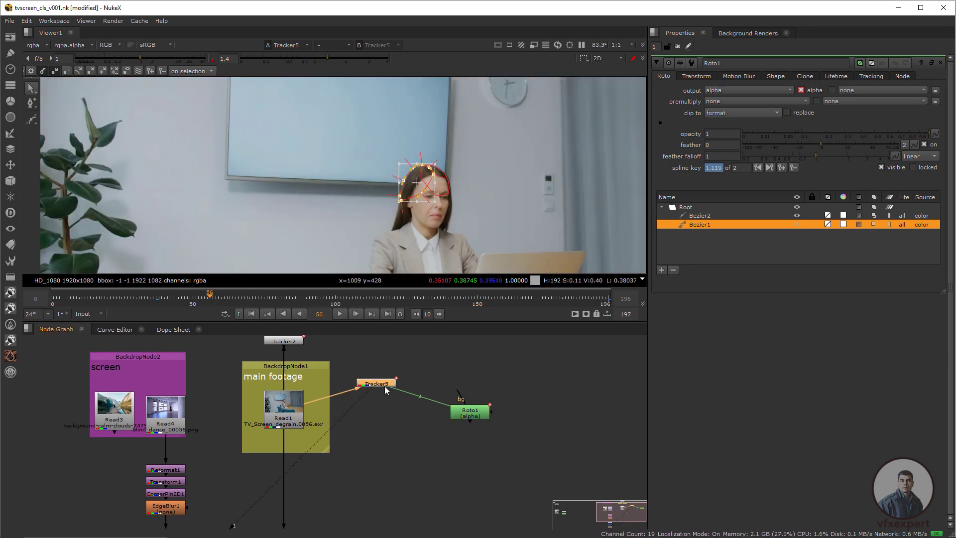
pyautogui.moveTo(440, 411); pyautogui.dragTo(506, 428)
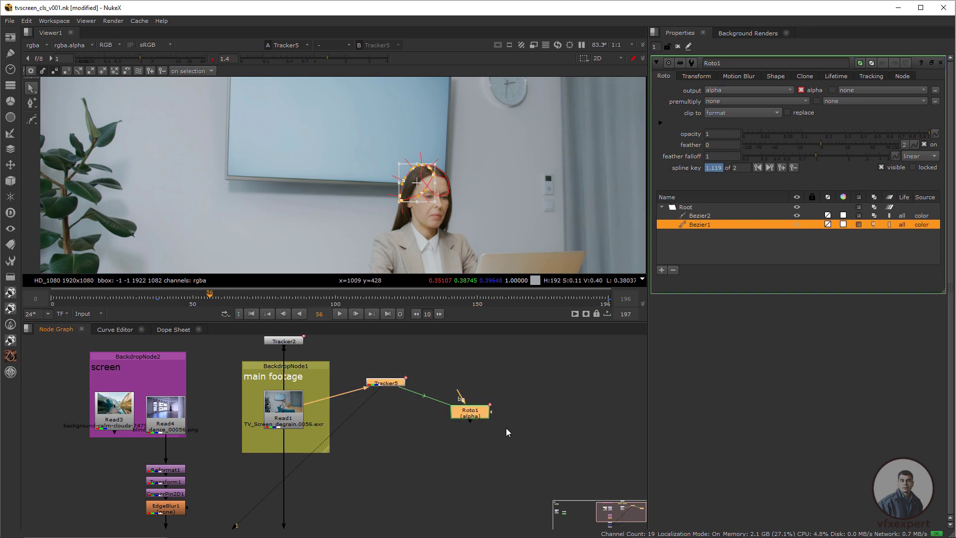
pyautogui.press('Delete')
pyautogui.click(511, 290)
pyautogui.scroll(-3, 376, 400)
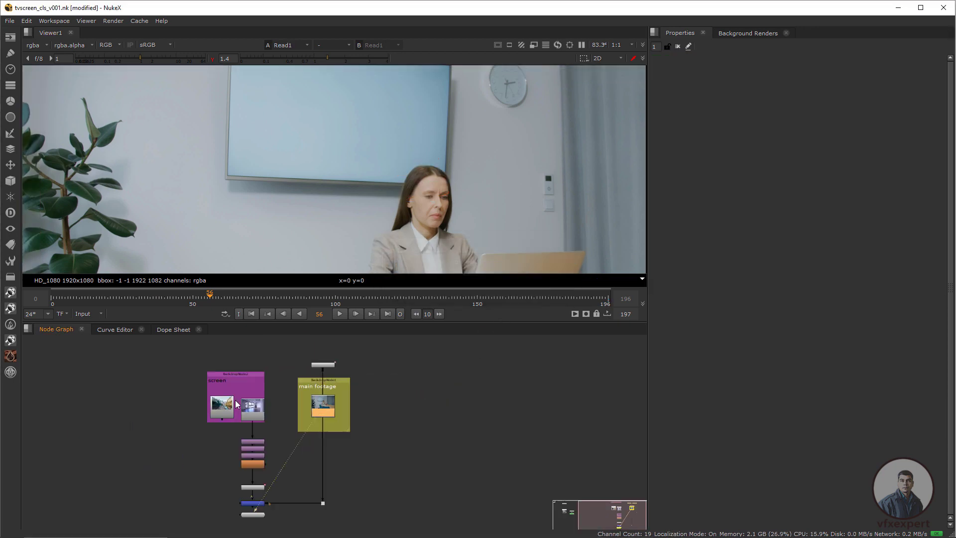
pyautogui.moveTo(133, 421); pyautogui.dragTo(239, 429, button='middle')
pyautogui.moveTo(141, 389); pyautogui.dragTo(81, 502)
pyautogui.scroll(1, 463, 453)
pyautogui.scroll(2, 464, 453)
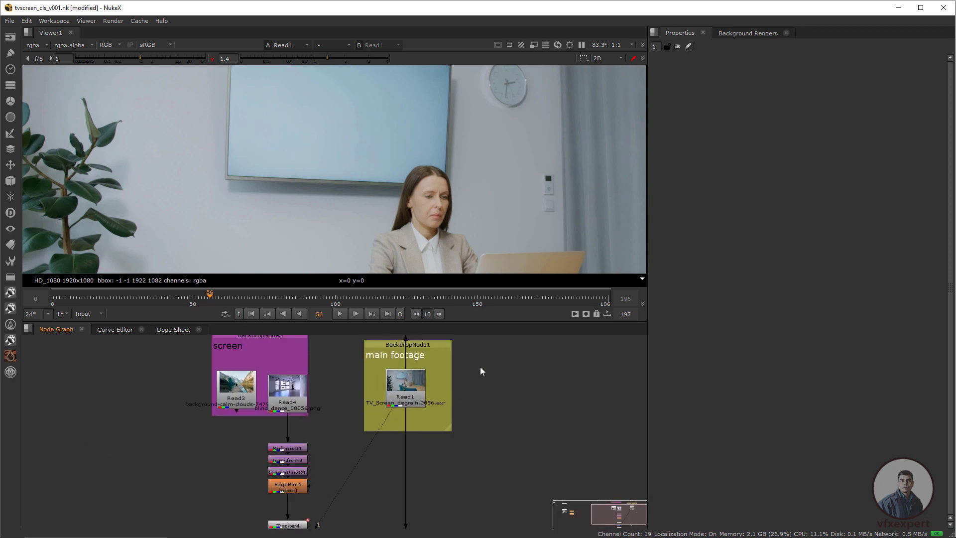
pyautogui.hotkey('ctrl', 'z')
# - Place Roto1 level with Tracker5, reopen its properties, and review the shapes over the head from frame 0
pyautogui.moveTo(546, 370); pyautogui.dragTo(515, 425, button='middle')
pyautogui.moveTo(456, 448); pyautogui.dragTo(528, 423)
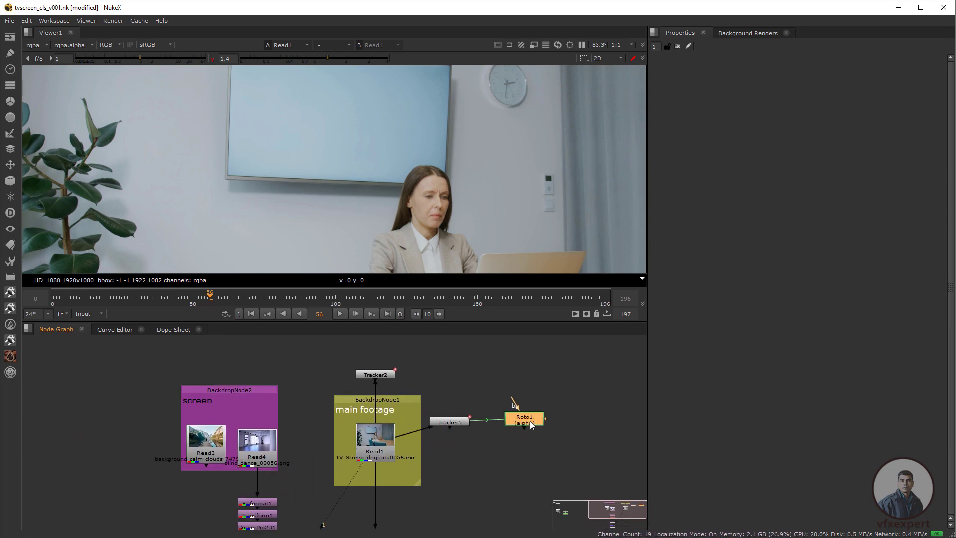
pyautogui.doubleClick(529, 424)
pyautogui.scroll(2, 436, 196)
pyautogui.click(253, 313)
pyautogui.scroll(-1, 266, 149)
pyautogui.moveTo(266, 149); pyautogui.dragTo(281, 224, button='middle')
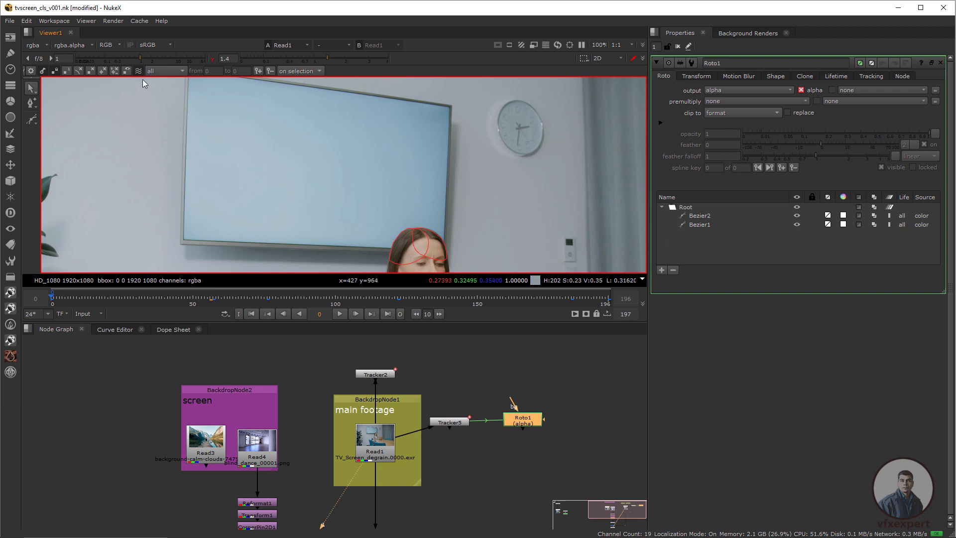
pyautogui.scroll(-1, 380, 140)
pyautogui.moveTo(231, 299); pyautogui.dragTo(269, 306)
pyautogui.click(251, 314)
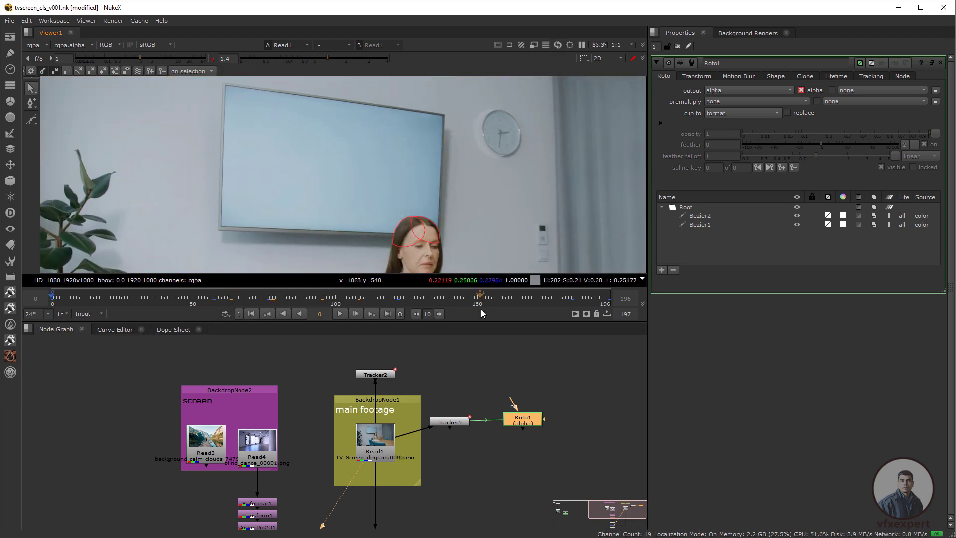
# - Close the open node properties and move Roto1 down the node graph, to the side of and just below Merge1
pyautogui.click(677, 47)
pyautogui.scroll(-3, 390, 444)
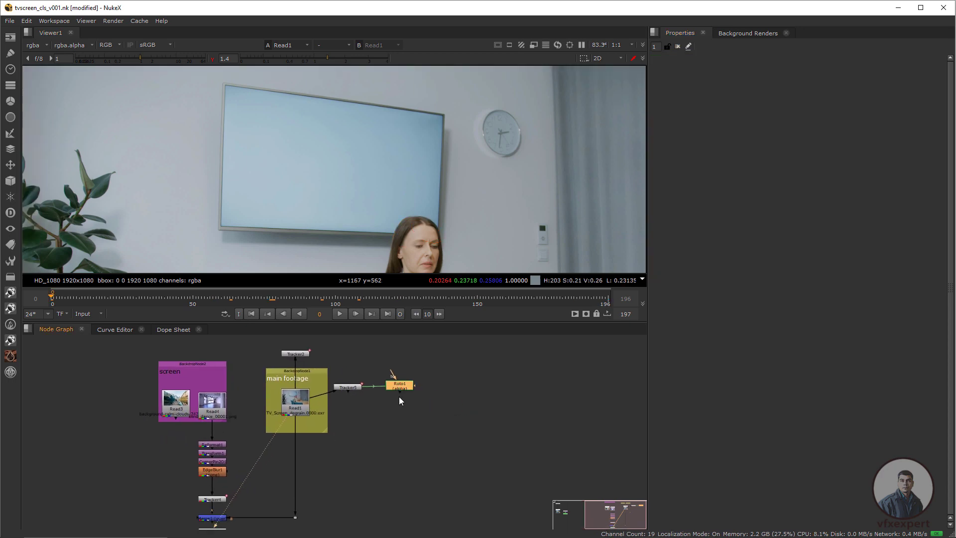
pyautogui.moveTo(435, 365); pyautogui.dragTo(354, 515)
pyautogui.scroll(2, 375, 484)
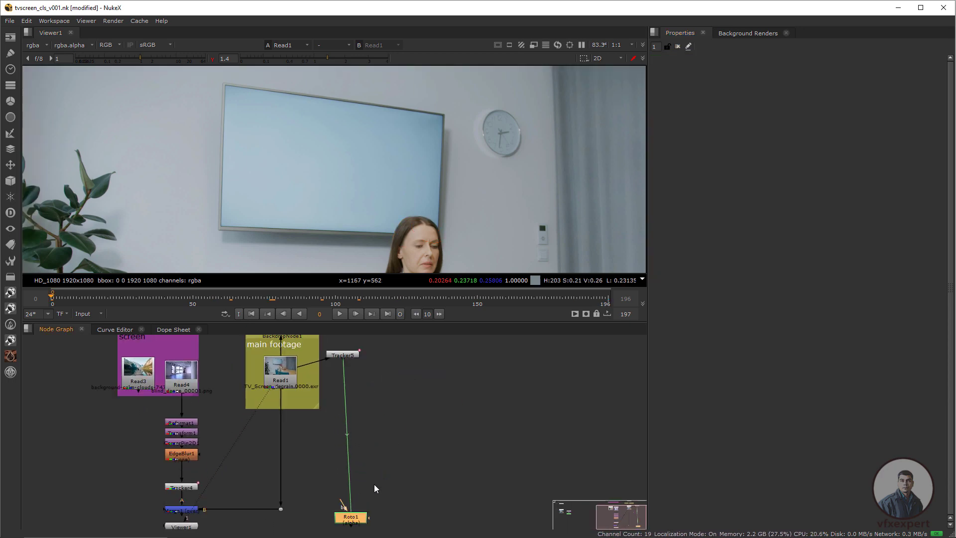
pyautogui.scroll(1, 374, 484)
pyautogui.moveTo(390, 478); pyautogui.dragTo(415, 392, button='middle')
pyautogui.moveTo(385, 443); pyautogui.dragTo(383, 467)
pyautogui.moveTo(412, 426); pyautogui.dragTo(461, 449, button='middle')
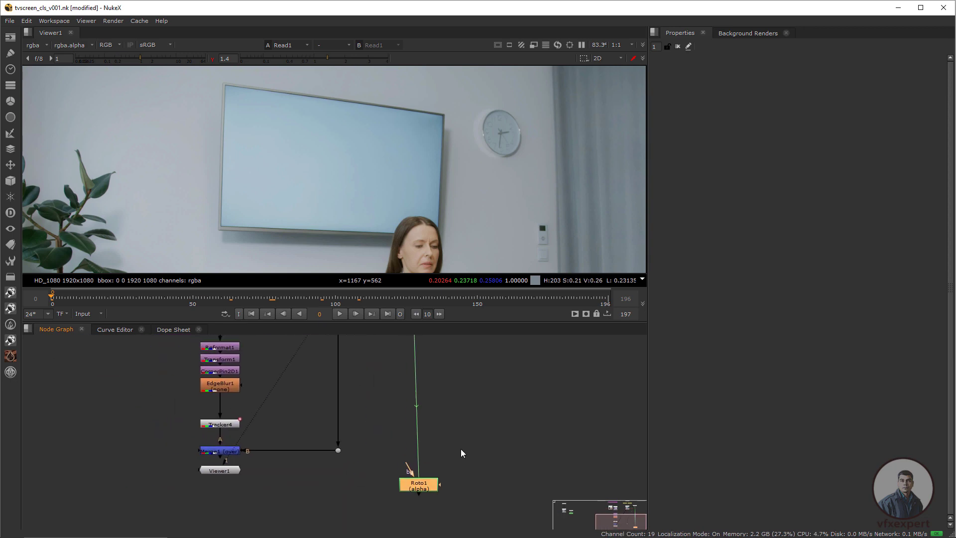
# - View Merge1's output at frame 0 and place Viewer1 below Merge1, clear of the other nodes
pyautogui.moveTo(207, 473); pyautogui.dragTo(253, 500)
pyautogui.click(219, 451)
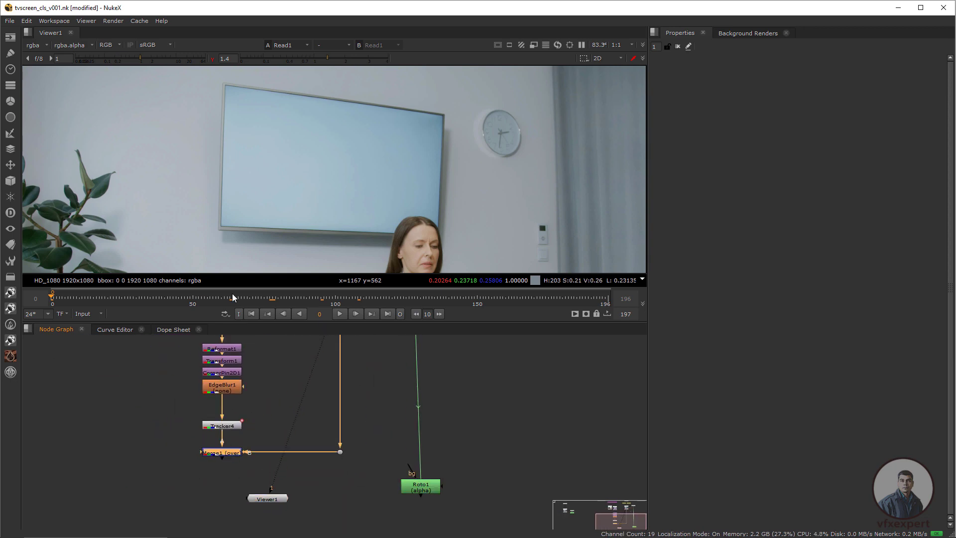
pyautogui.press('1')
pyautogui.scroll(2, 424, 224)
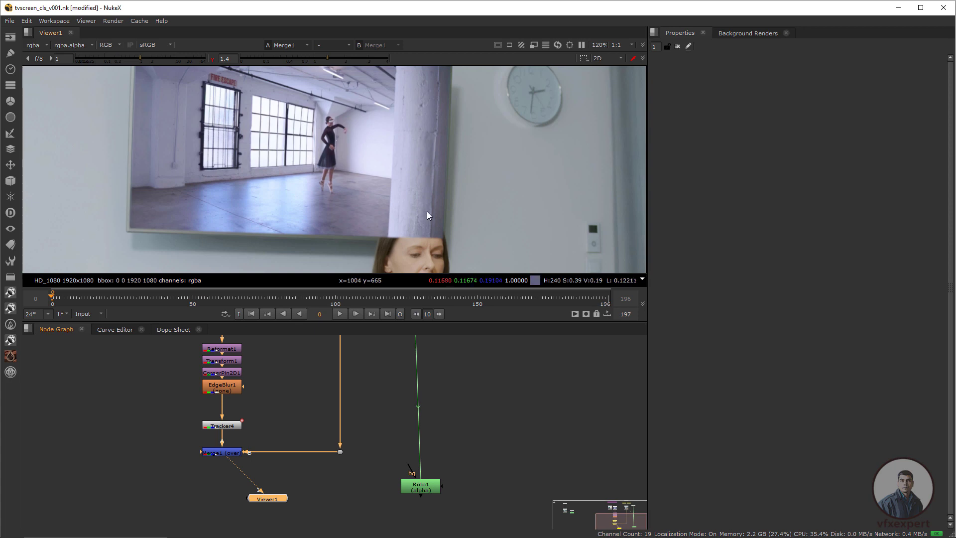
pyautogui.moveTo(422, 489); pyautogui.dragTo(422, 493)
pyautogui.scroll(-1, 367, 468)
pyautogui.moveTo(387, 442); pyautogui.dragTo(393, 418, button='middle')
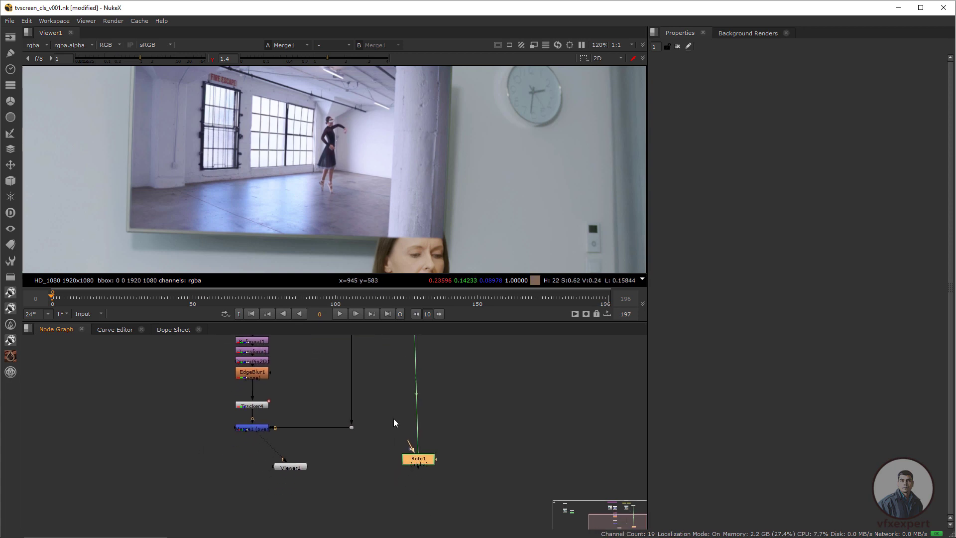
pyautogui.scroll(2, 352, 453)
pyautogui.moveTo(270, 473); pyautogui.dragTo(225, 499)
# - Add a Merge node with the over operation, connect its B input to Roto1, and align it below Roto1
pyautogui.click(292, 504)
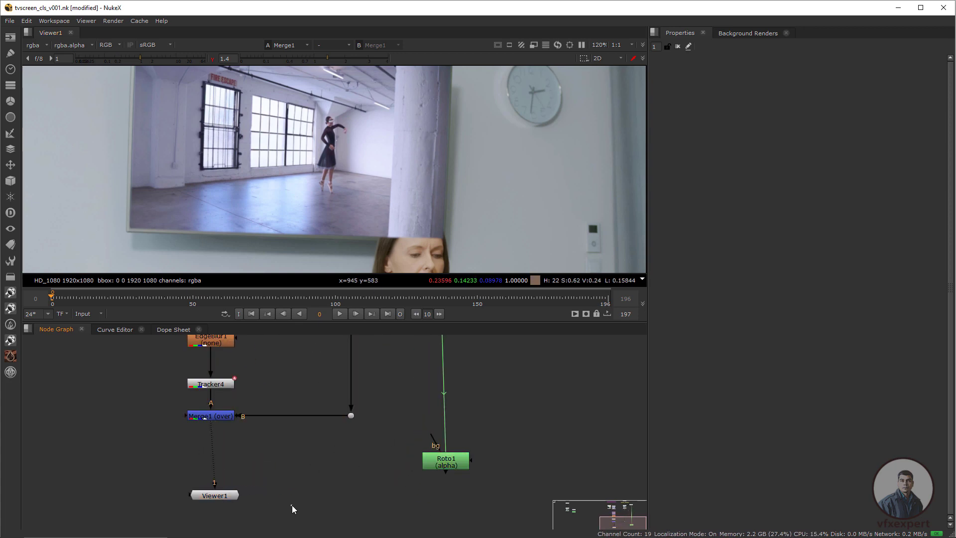
pyautogui.press('m')
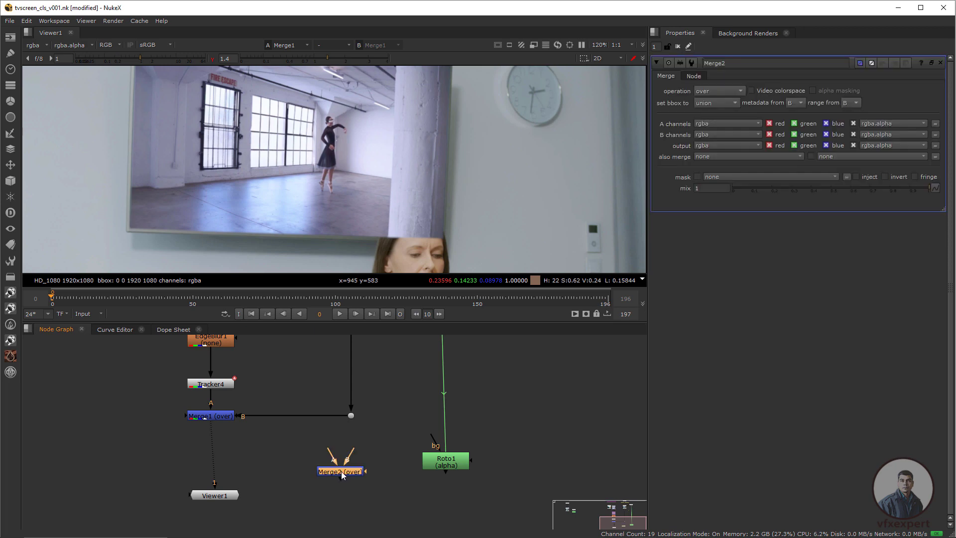
pyautogui.moveTo(341, 471); pyautogui.dragTo(349, 489)
pyautogui.moveTo(405, 475); pyautogui.dragTo(406, 450, button='middle')
pyautogui.moveTo(447, 442); pyautogui.dragTo(448, 446)
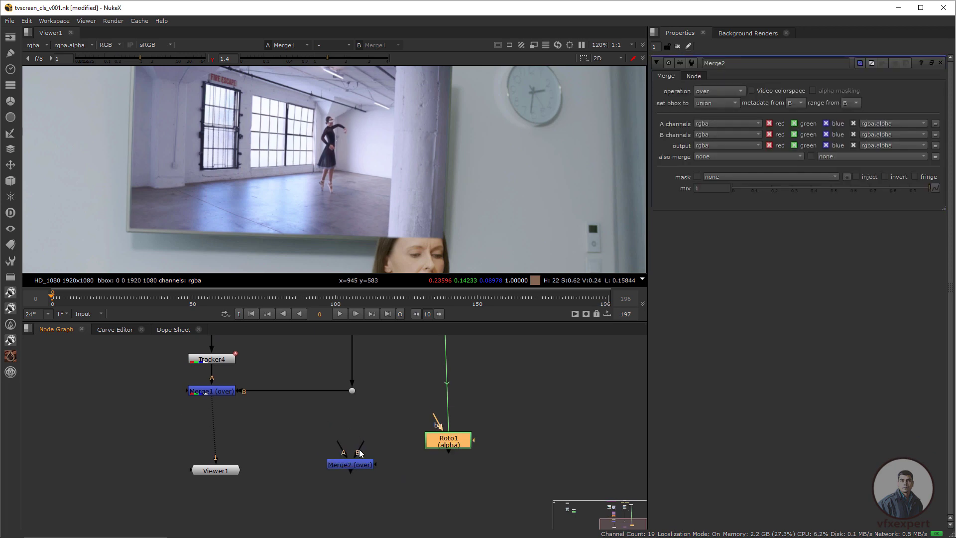
pyautogui.moveTo(359, 450); pyautogui.dragTo(387, 408)
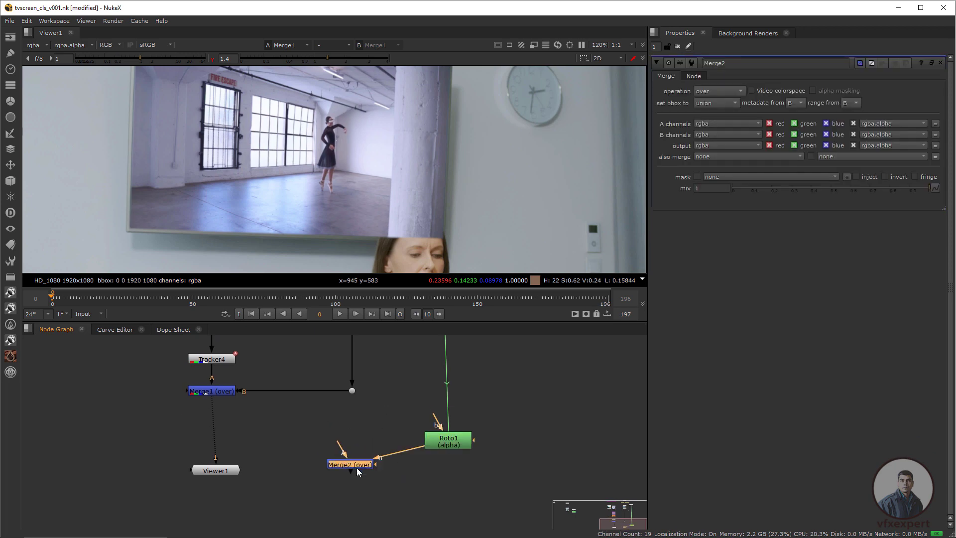
pyautogui.moveTo(357, 468); pyautogui.dragTo(414, 492)
pyautogui.moveTo(456, 437); pyautogui.dragTo(451, 426)
# - View Roto1's alpha channel and examine the edges of the head matte up close at frame 0
pyautogui.press('1')
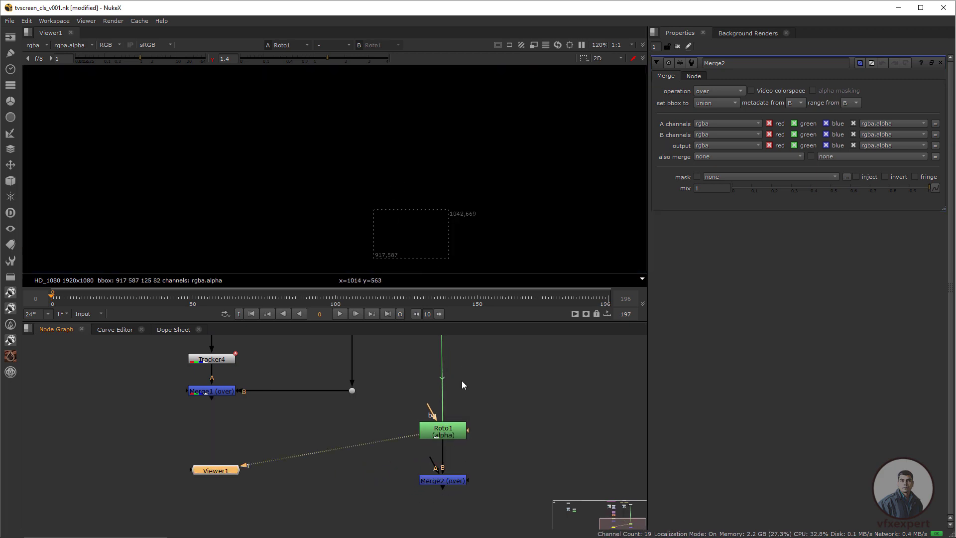
pyautogui.scroll(-5, 393, 209)
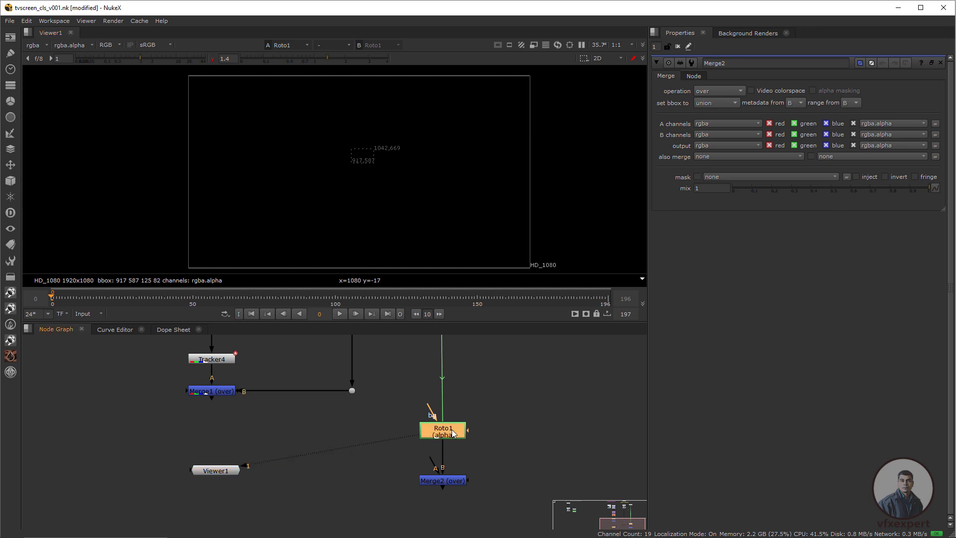
pyautogui.scroll(1, 377, 200)
pyautogui.press('a')
pyautogui.scroll(7, 364, 141)
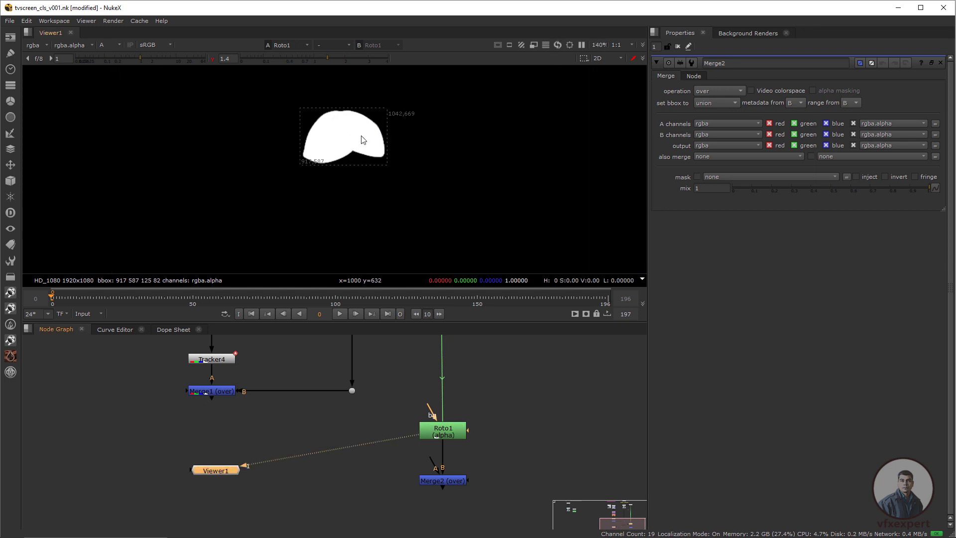
pyautogui.scroll(3, 372, 103)
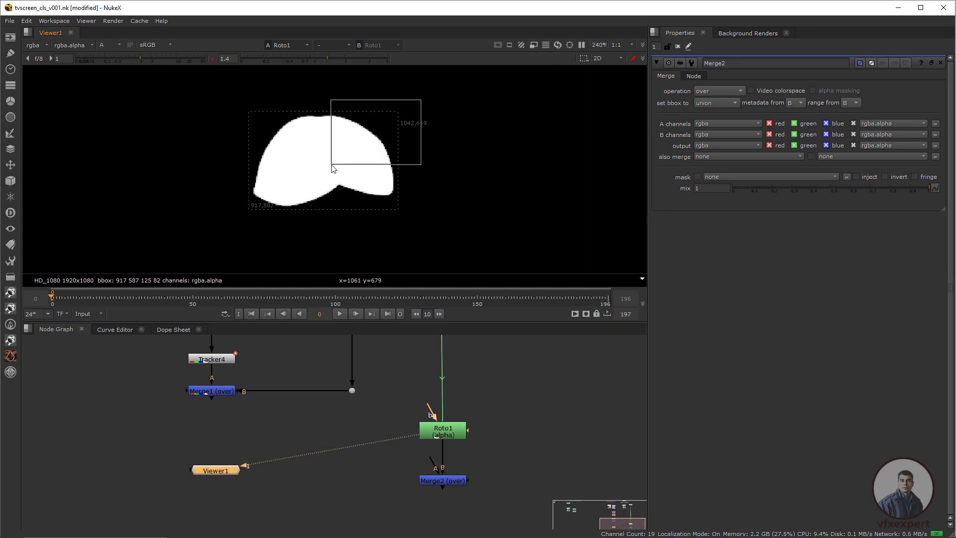
# - Add a Blur node between Roto1 and Merge2 with a size of 1 to soften the head matte
pyautogui.click(446, 434)
pyautogui.moveTo(447, 434); pyautogui.dragTo(447, 427)
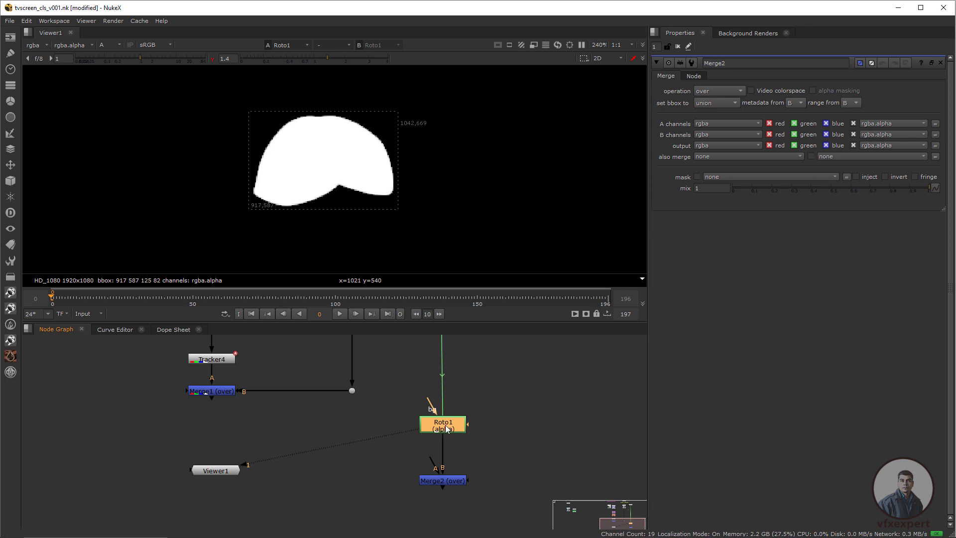
pyautogui.press('b')
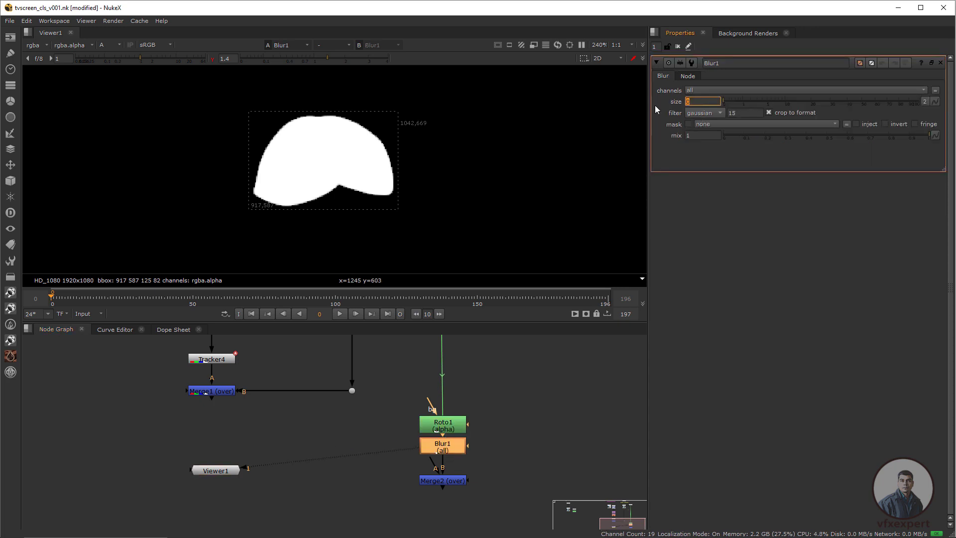
pyautogui.press('Return')
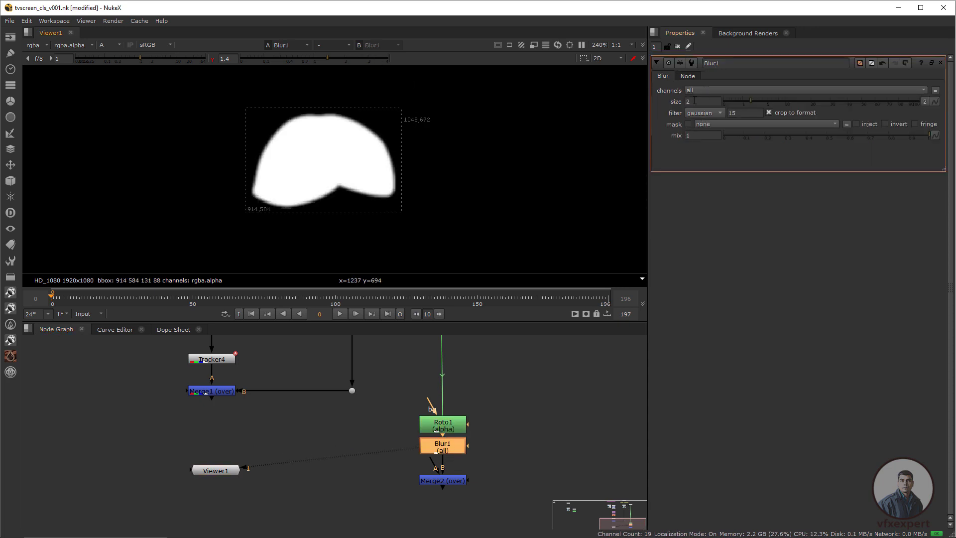
pyautogui.write('1')
pyautogui.press('Return')
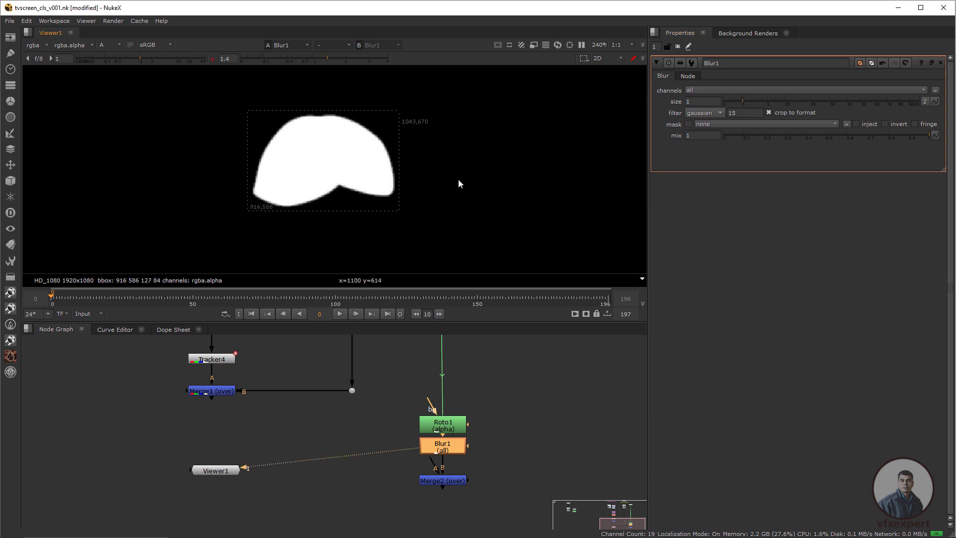
# - View Merge1's output in full colour with the TV screen and the woman in frame
pyautogui.click(227, 392)
pyautogui.press('1')
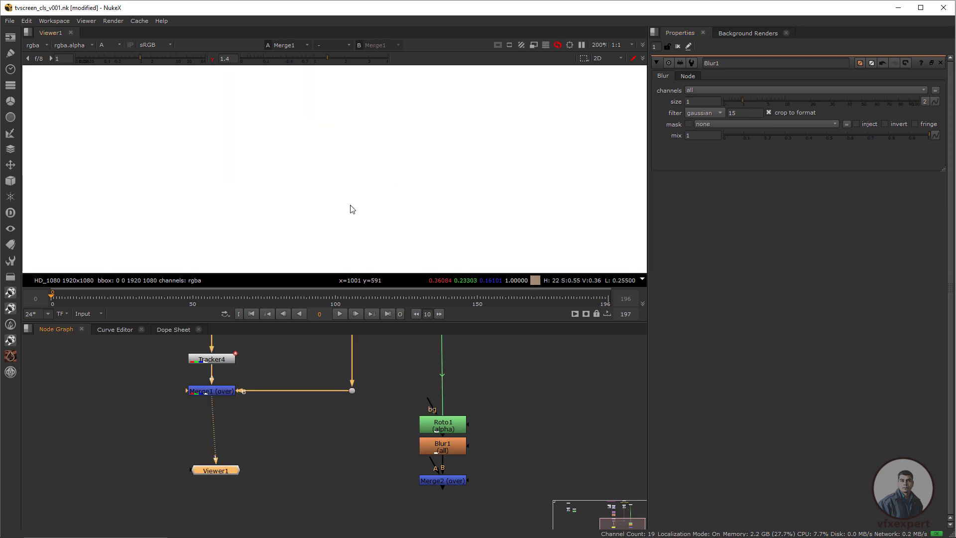
pyautogui.press('a')
pyautogui.scroll(-4, 351, 196)
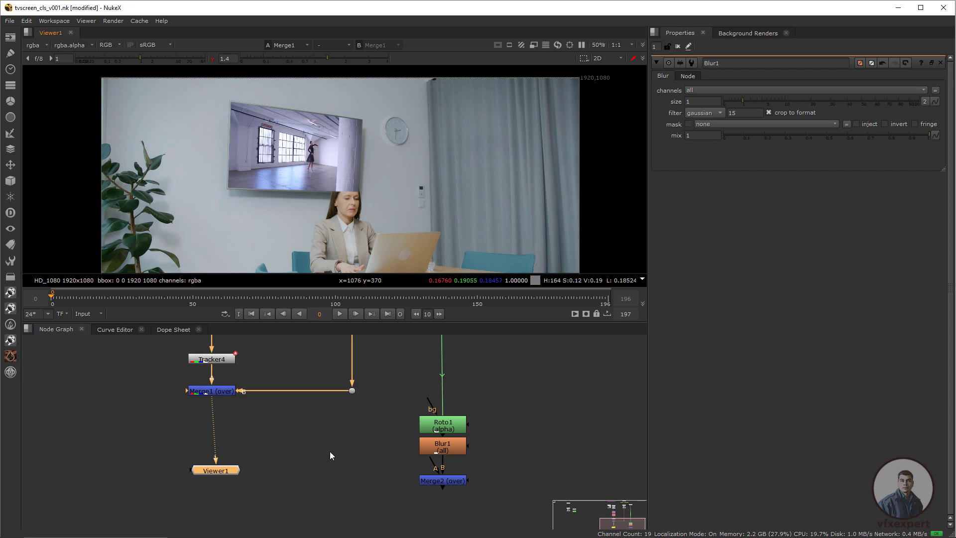
# - Connect Merge2's A input to the main footage line and route it through a new dot level with Merge2
pyautogui.moveTo(447, 481); pyautogui.dragTo(442, 495)
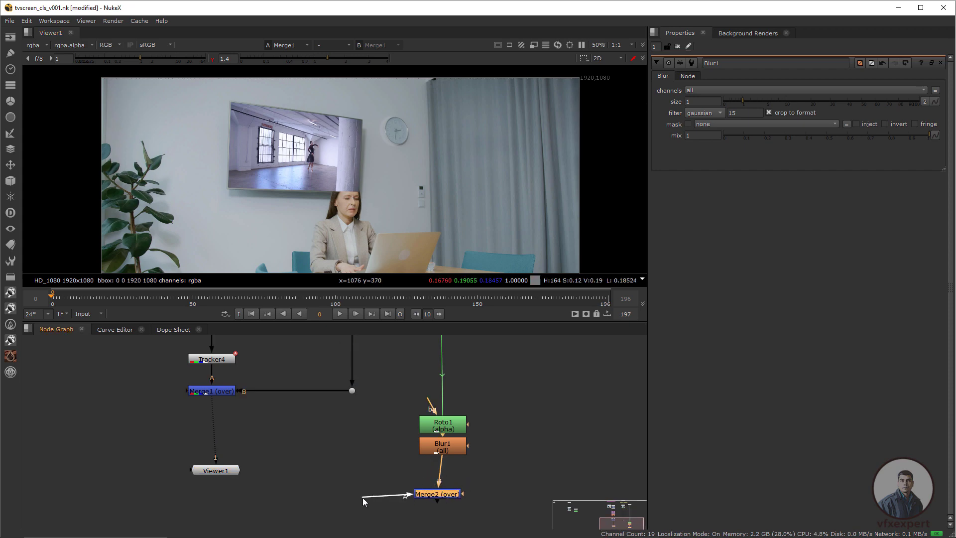
pyautogui.moveTo(363, 497); pyautogui.dragTo(351, 392)
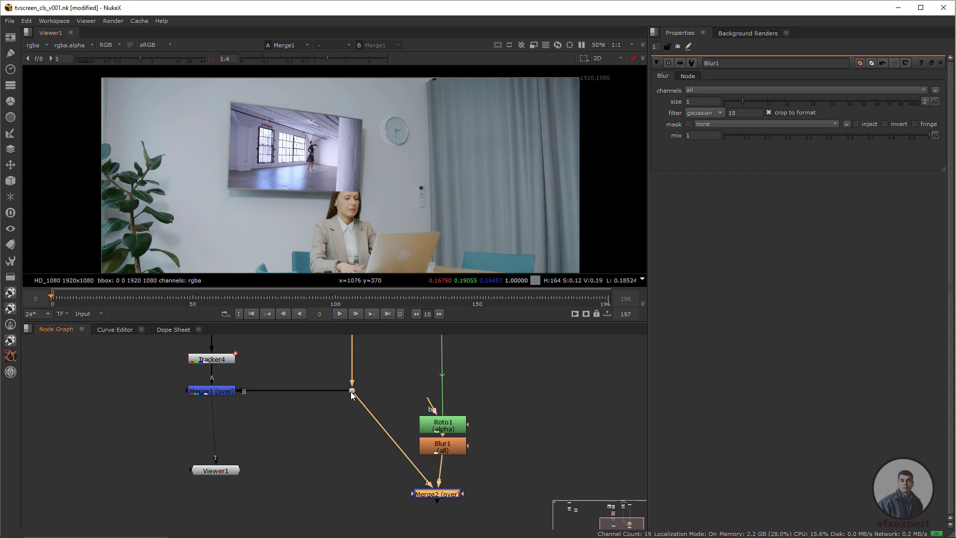
pyautogui.keyDown('ctrl'); pyautogui.moveTo(394, 446); pyautogui.dragTo(350, 496); pyautogui.keyUp('ctrl')
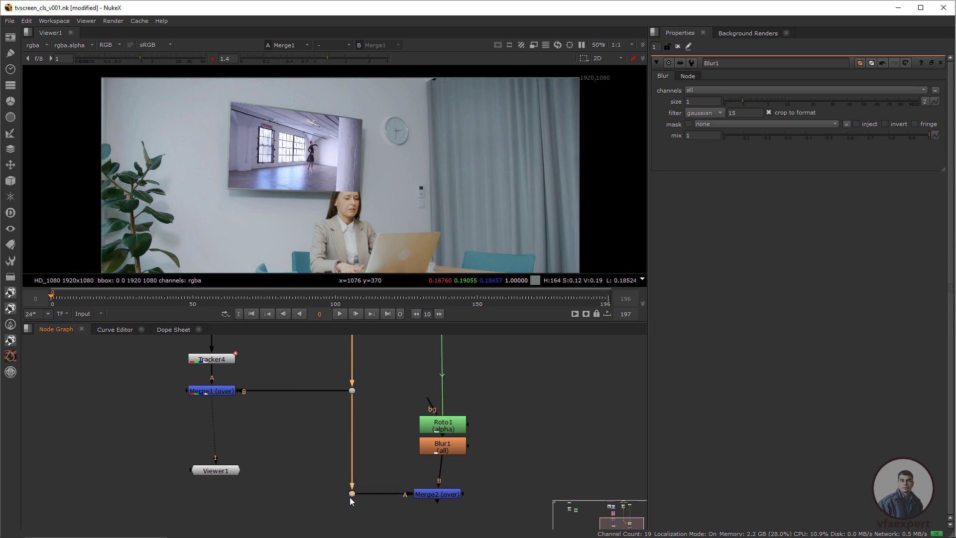
# - Set Merge2's operation to in so the footage is kept only inside the blurred roto matte
pyautogui.scroll(-3, 361, 461)
pyautogui.moveTo(375, 404); pyautogui.dragTo(380, 447, button='middle')
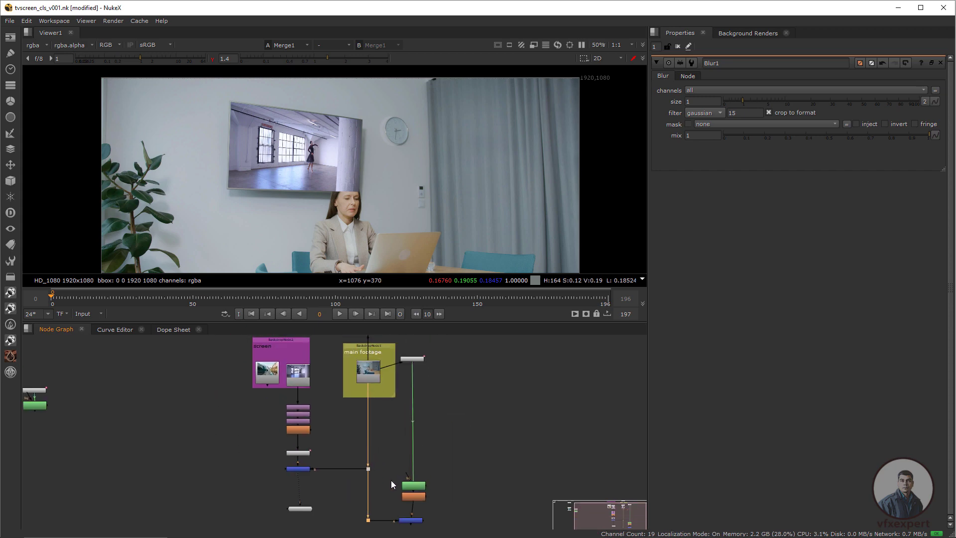
pyautogui.moveTo(390, 480); pyautogui.dragTo(388, 418, button='middle')
pyautogui.scroll(2, 395, 439)
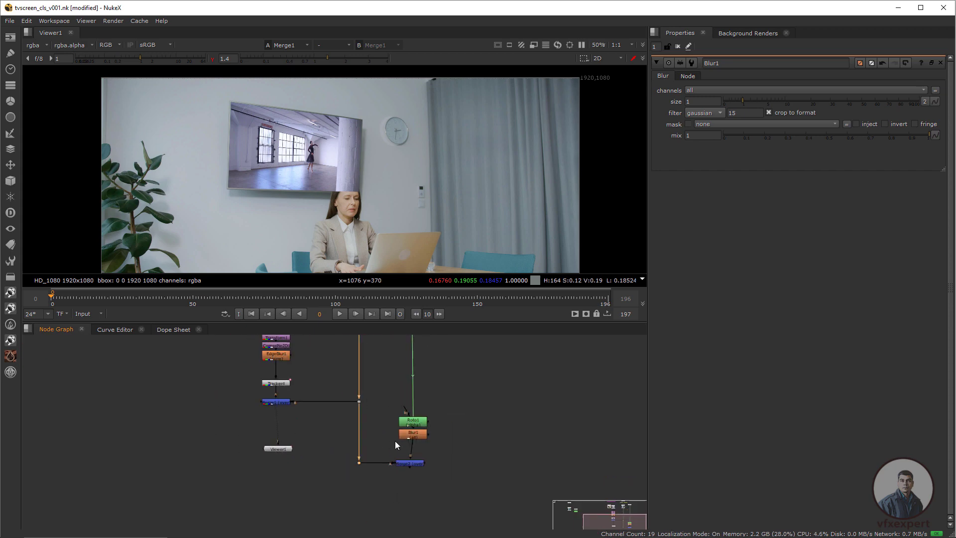
pyautogui.doubleClick(421, 468)
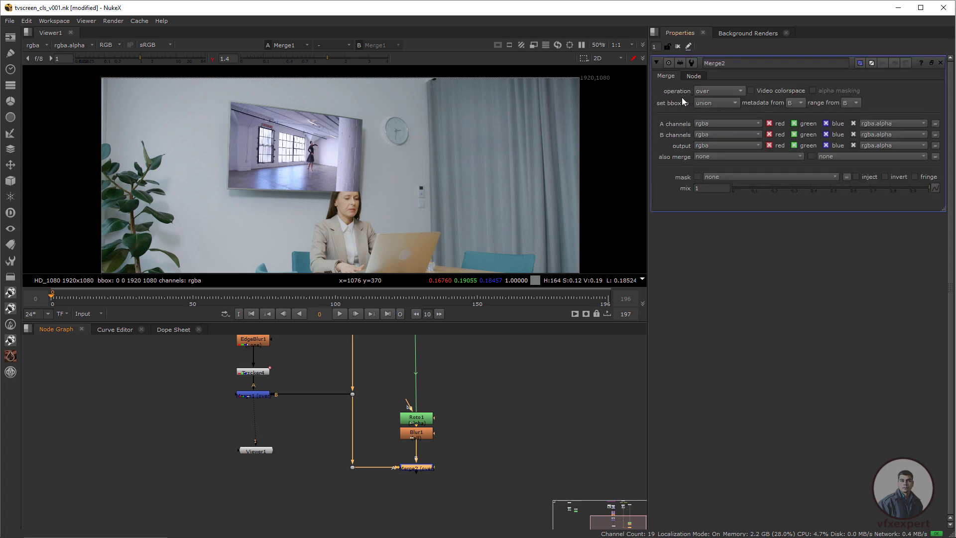
pyautogui.click(707, 92)
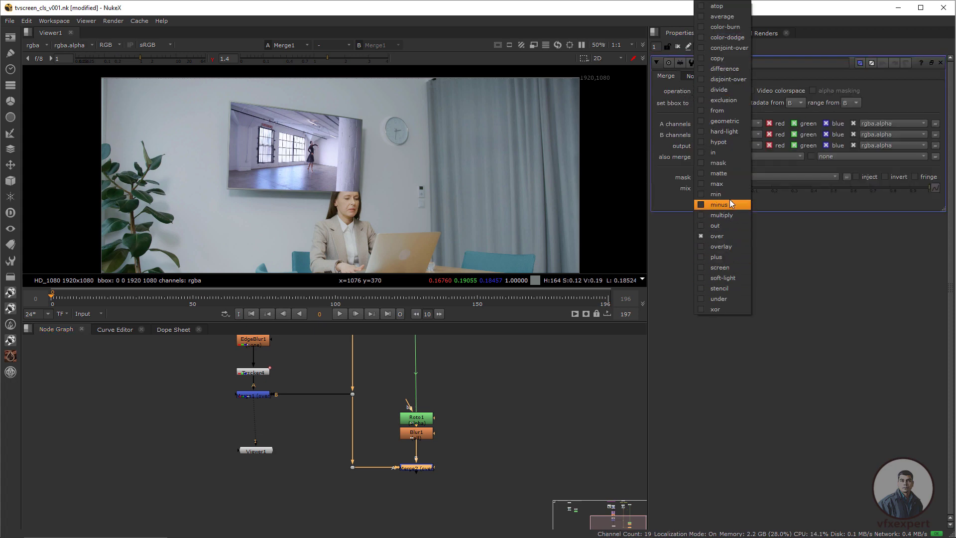
pyautogui.click(722, 153)
pyautogui.moveTo(416, 468); pyautogui.dragTo(429, 461, button='middle')
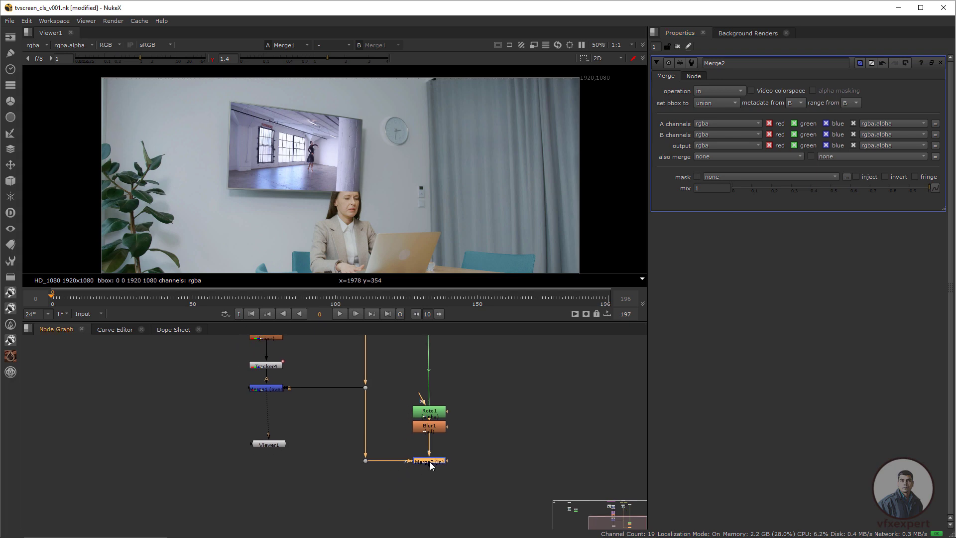
# - Move Viewer1 further down and insert a new over Merge node between Merge1 and Viewer1
pyautogui.moveTo(276, 449); pyautogui.dragTo(265, 518)
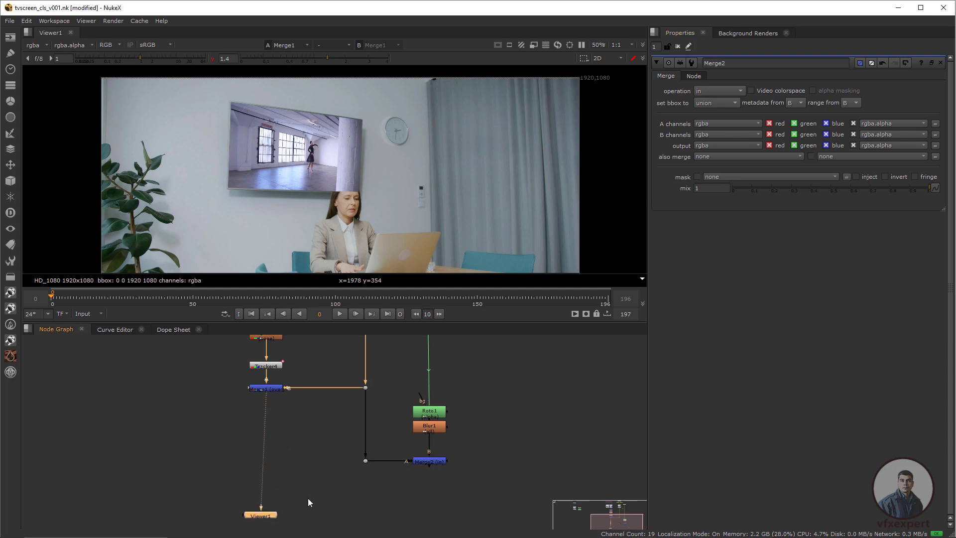
pyautogui.moveTo(307, 498); pyautogui.dragTo(313, 466, button='middle')
pyautogui.press('m')
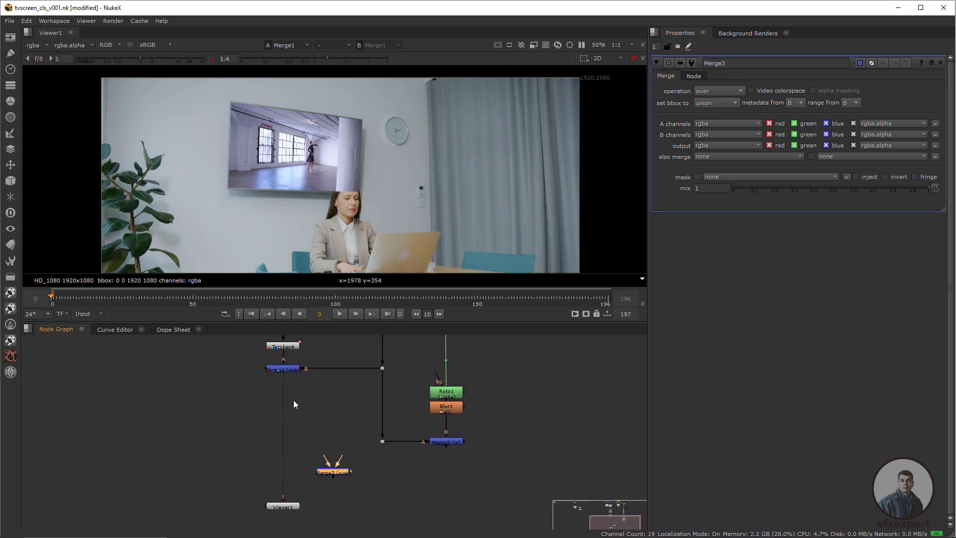
pyautogui.moveTo(342, 475); pyautogui.dragTo(294, 487)
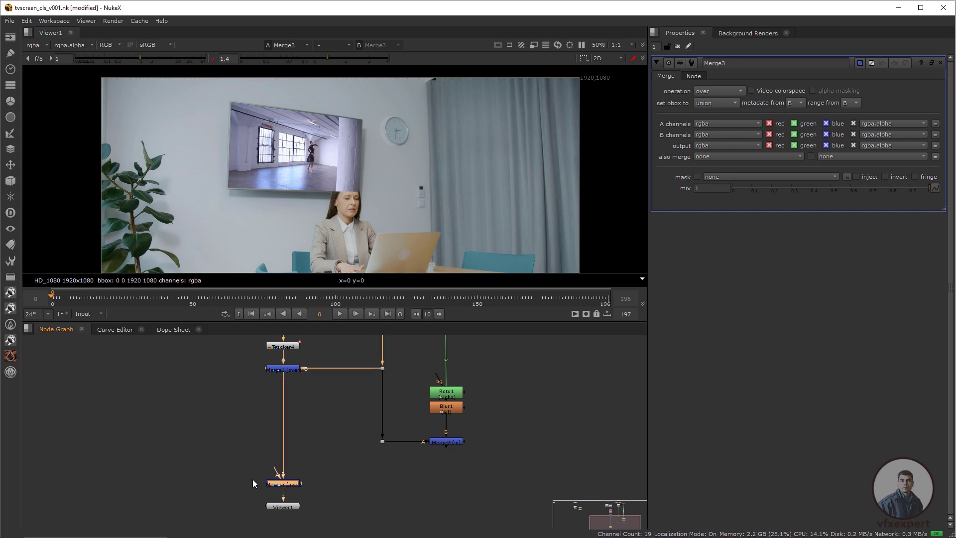
# - Connect Merge3's A input to Merge2's output and square off the connection with a dot below Merge2
pyautogui.press('ctrl')
pyautogui.moveTo(374, 490); pyautogui.dragTo(450, 449)
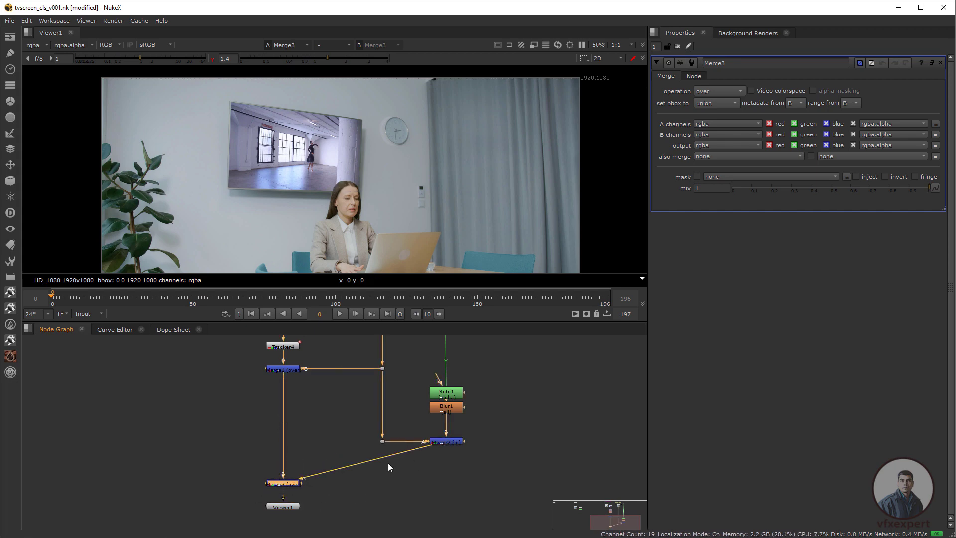
pyautogui.keyDown('ctrl'); pyautogui.moveTo(368, 464); pyautogui.dragTo(446, 483); pyautogui.keyUp('ctrl')
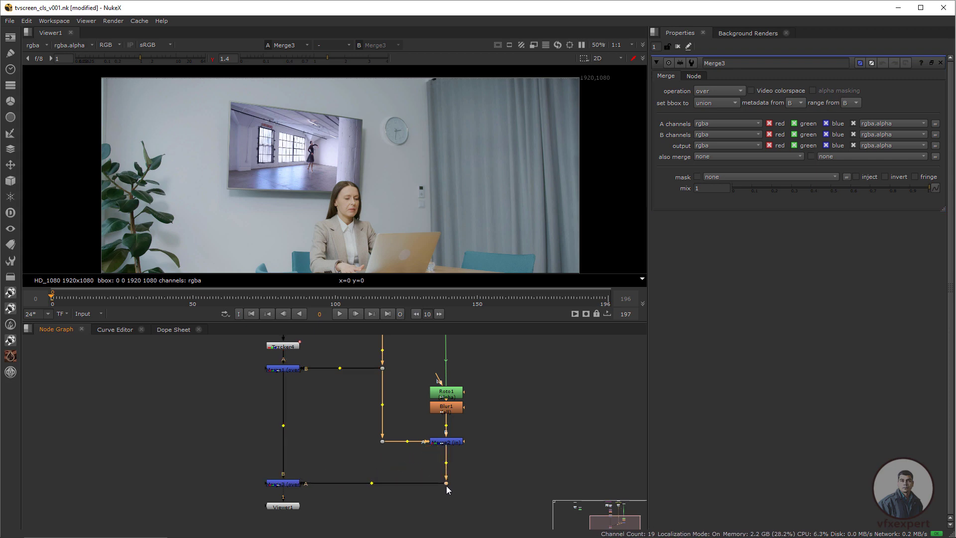
# - Examine Merge3's result up close where the woman's head overlaps the TV screen
pyautogui.click(292, 486)
pyautogui.scroll(2, 322, 149)
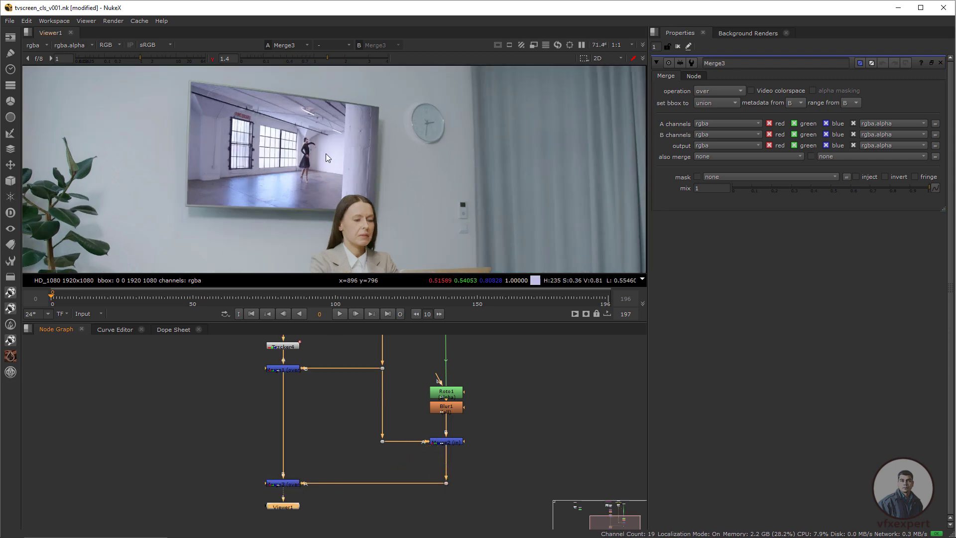
pyautogui.moveTo(333, 199); pyautogui.dragTo(293, 234)
pyautogui.scroll(-3, 348, 202)
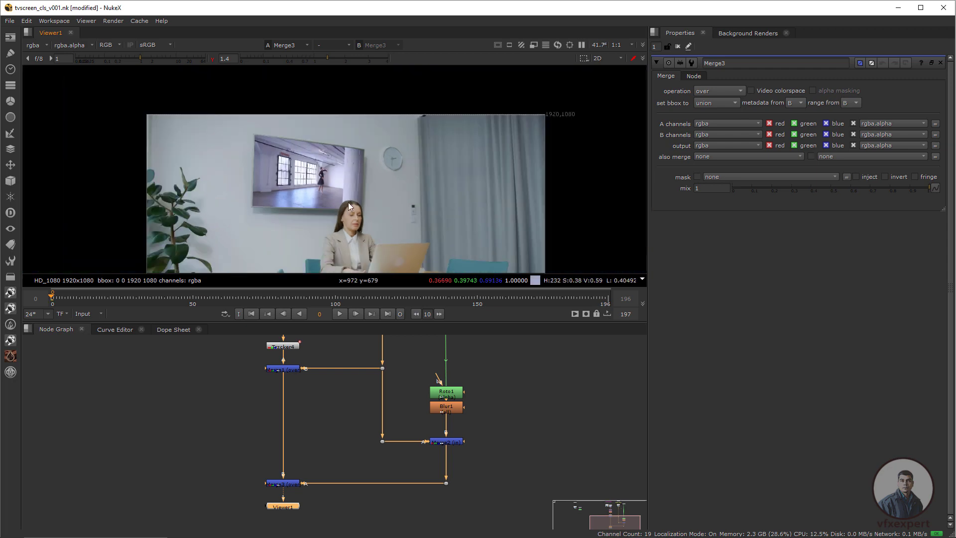
# - Align Tracker5 horizontally with Read1 beside the main footage backdrop
pyautogui.scroll(-4, 369, 411)
pyautogui.scroll(4, 367, 387)
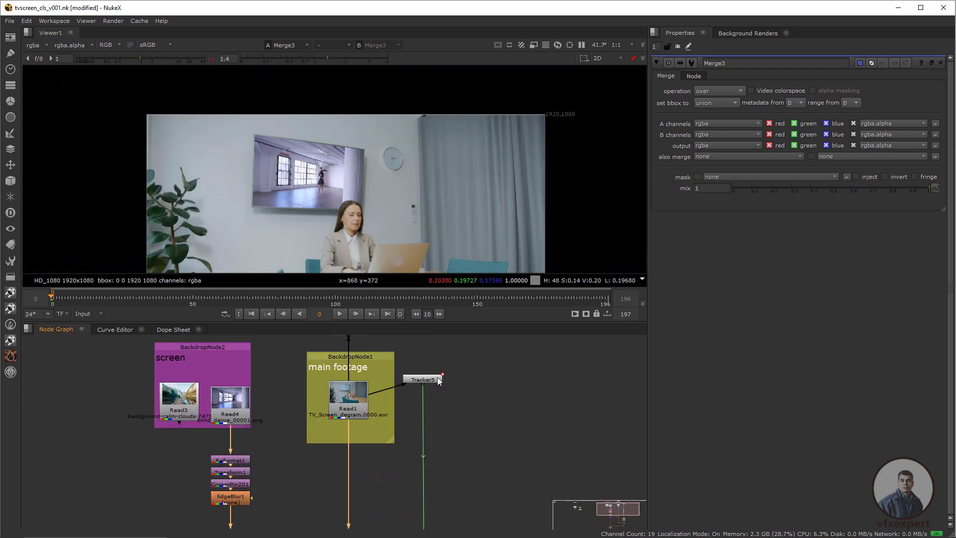
pyautogui.moveTo(437, 378); pyautogui.dragTo(438, 401)
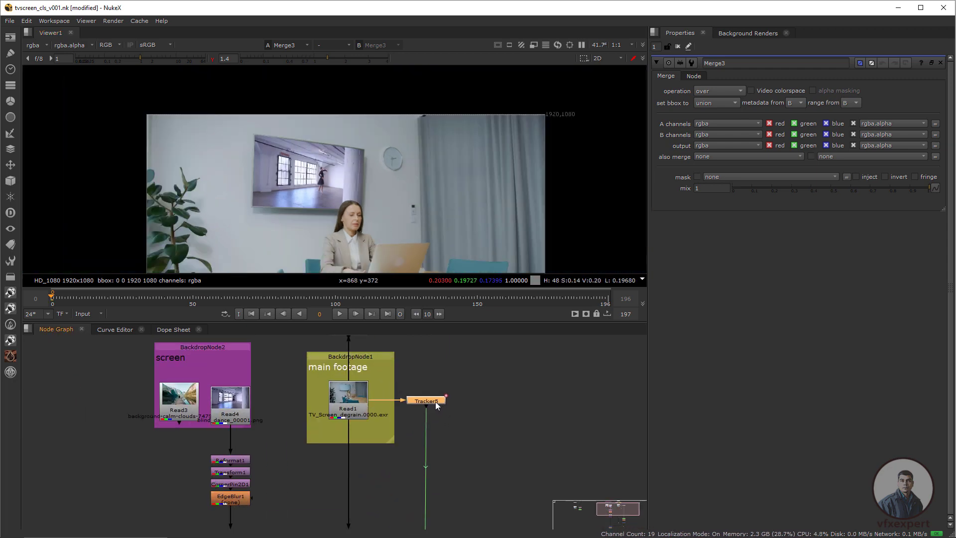
# - Open Tracker2 to review its four screen tracks over the composite and close all node properties
pyautogui.scroll(4, 378, 174)
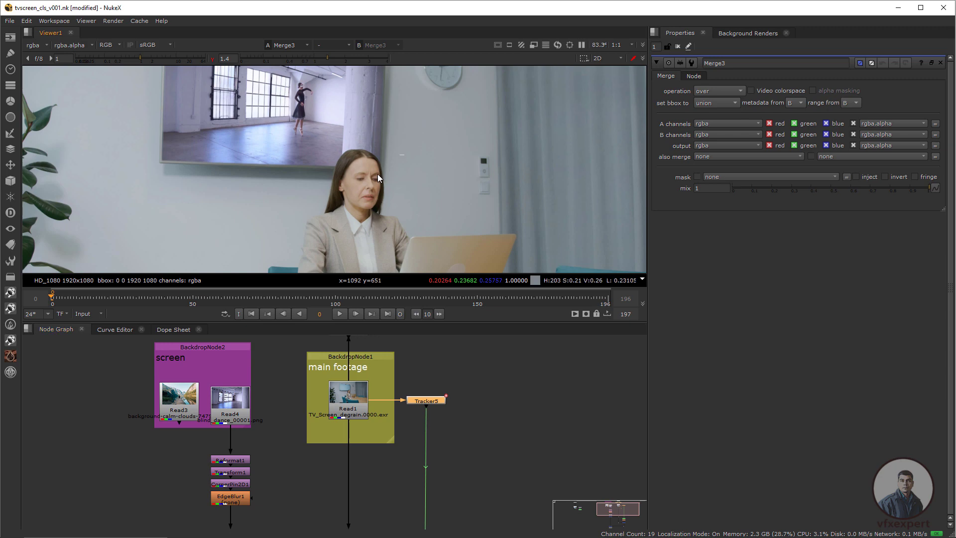
pyautogui.moveTo(346, 370); pyautogui.dragTo(347, 409, button='middle')
pyautogui.doubleClick(357, 370)
pyautogui.scroll(-4, 328, 189)
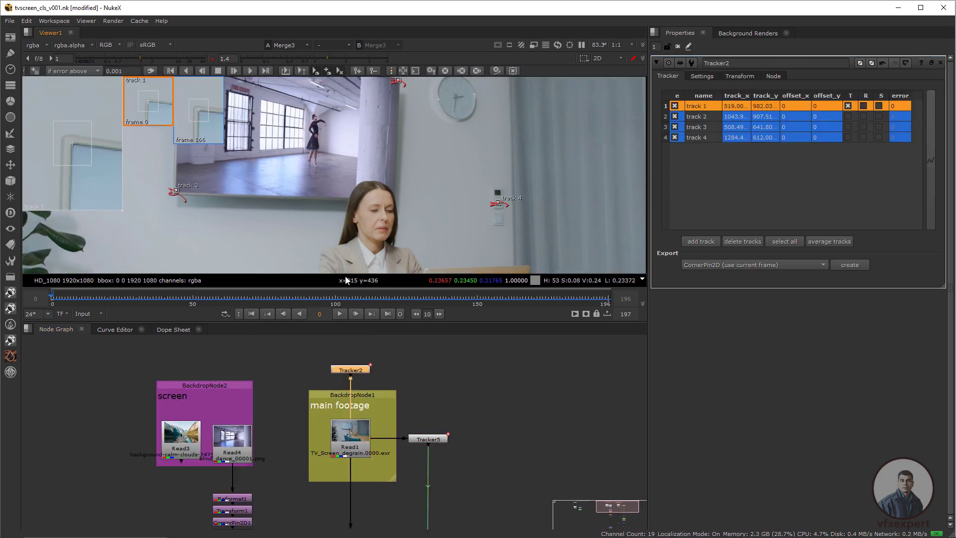
pyautogui.scroll(-2, 385, 429)
pyautogui.moveTo(405, 449); pyautogui.dragTo(419, 394, button='middle')
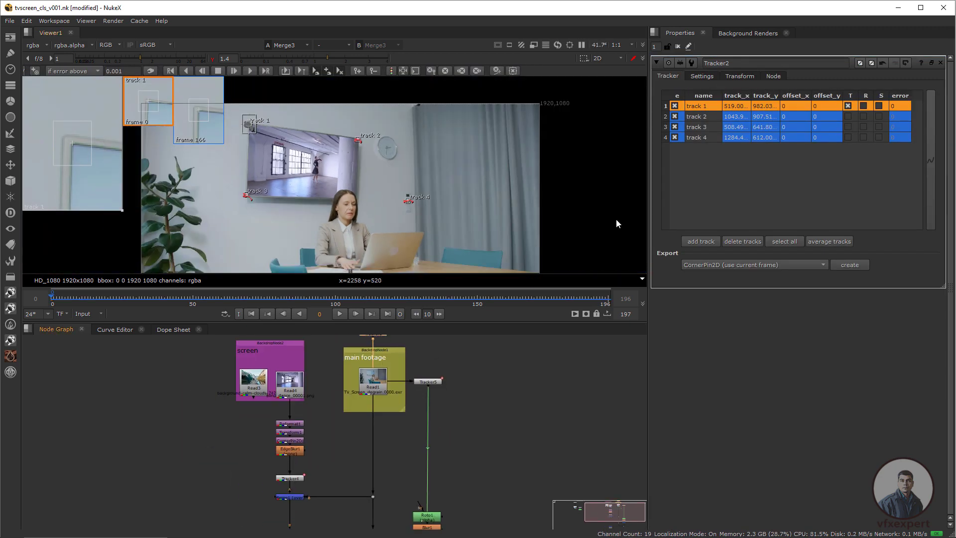
pyautogui.click(677, 46)
# - Scrub through the timeline and check how the dancer clip and the woman's head hold together, ending at frame 11
pyautogui.scroll(-1, 326, 237)
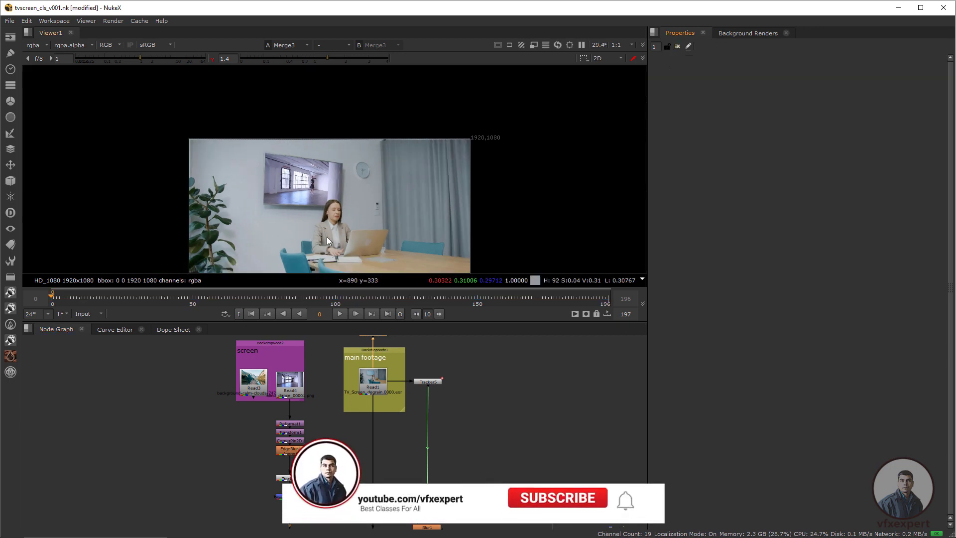
pyautogui.scroll(-1, 336, 202)
pyautogui.scroll(1, 336, 202)
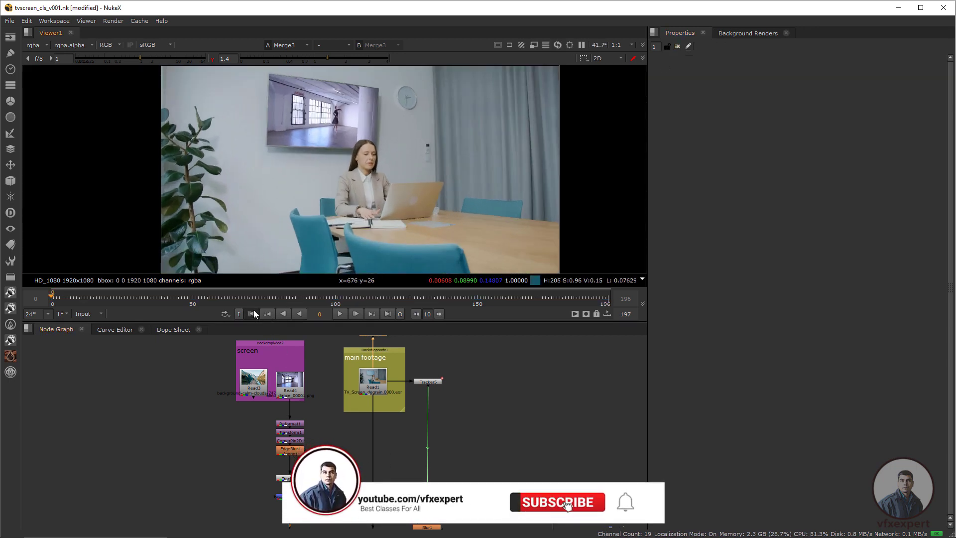
pyautogui.moveTo(320, 223); pyautogui.dragTo(347, 241, button='middle')
pyautogui.click(317, 297)
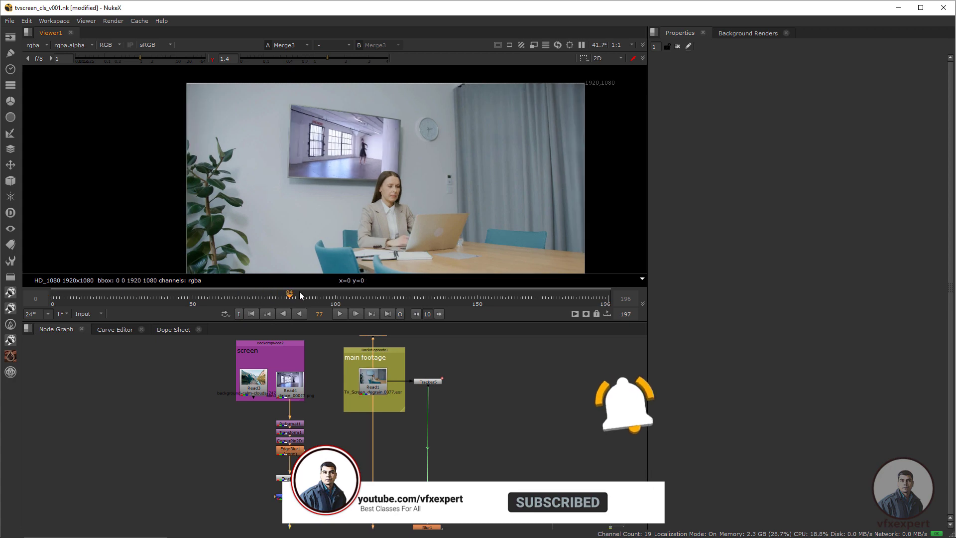
pyautogui.scroll(2, 294, 157)
pyautogui.moveTo(398, 297); pyautogui.dragTo(204, 303)
pyautogui.click(154, 299)
pyautogui.click(82, 298)
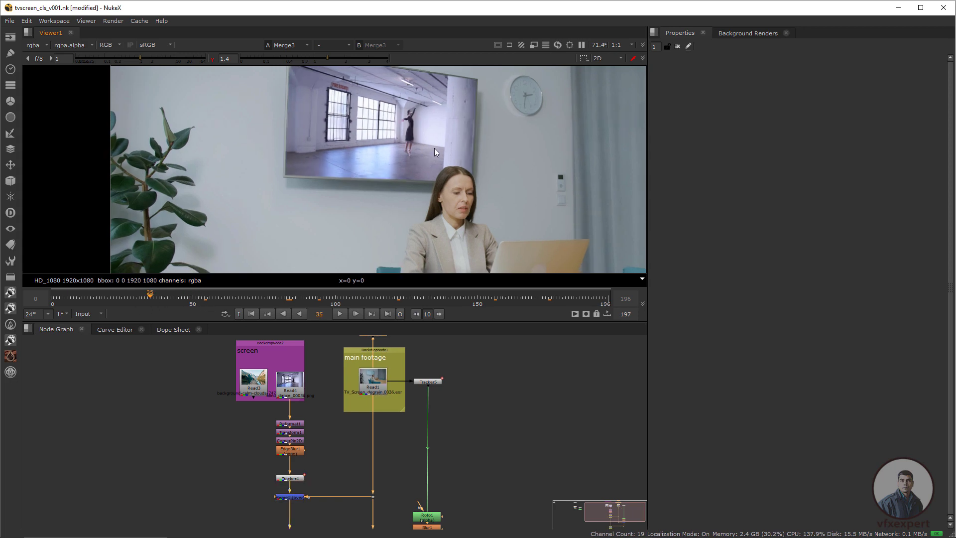
pyautogui.scroll(2, 413, 114)
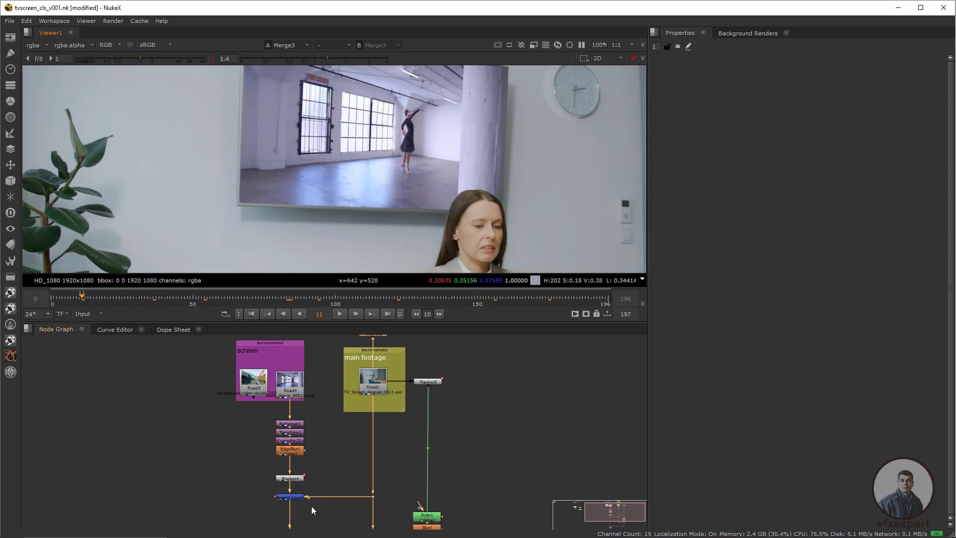
# - Add a Grade node between EdgeBlur1 and Tracker4
pyautogui.scroll(5, 312, 505)
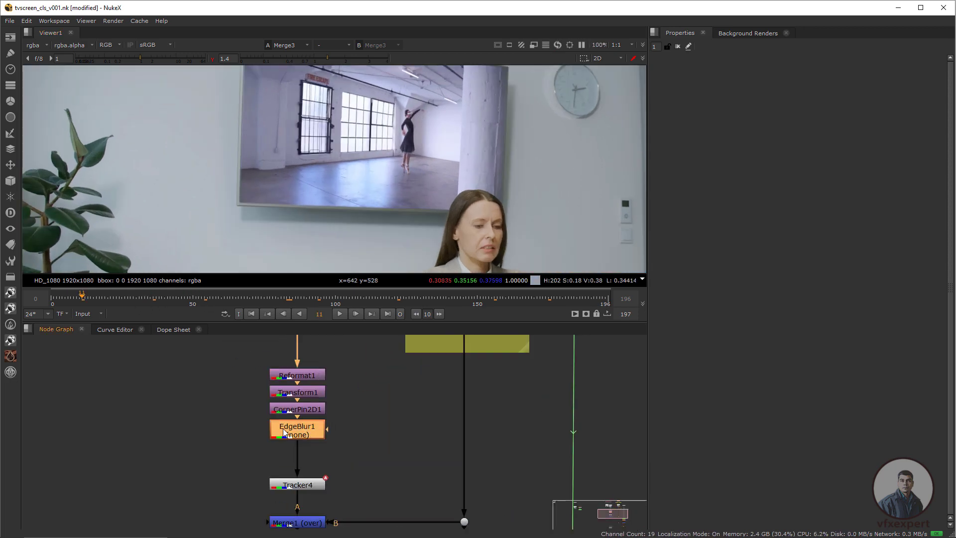
pyautogui.press('g')
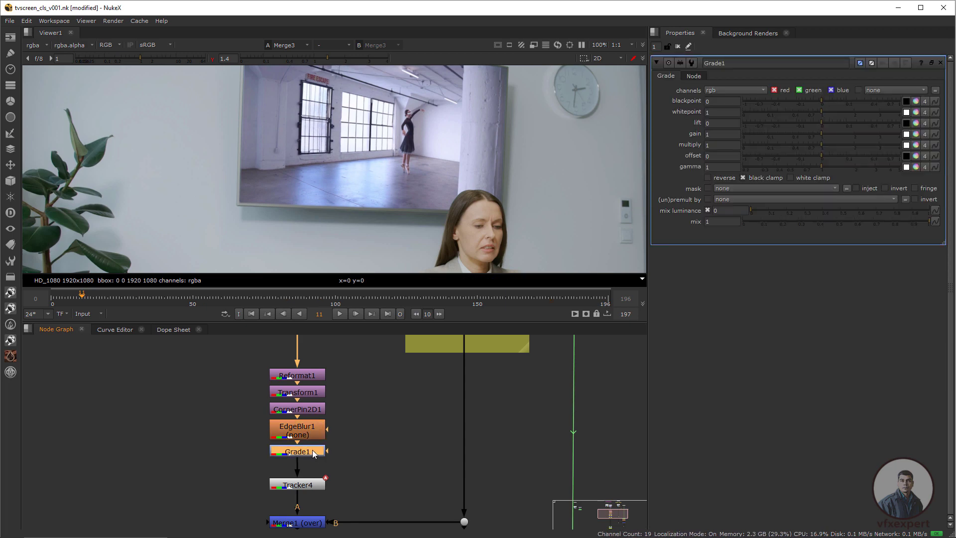
pyautogui.scroll(-2, 554, 186)
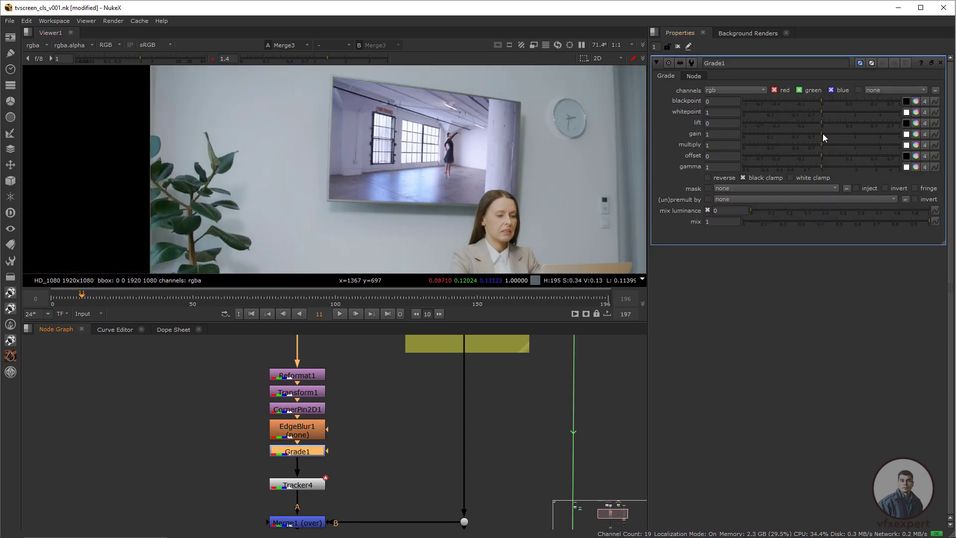
# - Lower Grade1's gain to 0.9 and tint it toward green-cyan, with red at 0.752333 and blue at 0.867271
pyautogui.moveTo(822, 134); pyautogui.dragTo(817, 134)
pyautogui.click(915, 134)
pyautogui.moveTo(678, 162); pyautogui.dragTo(675, 161)
pyautogui.scroll(-2, 553, 186)
pyautogui.moveTo(553, 186); pyautogui.dragTo(427, 182, button='middle')
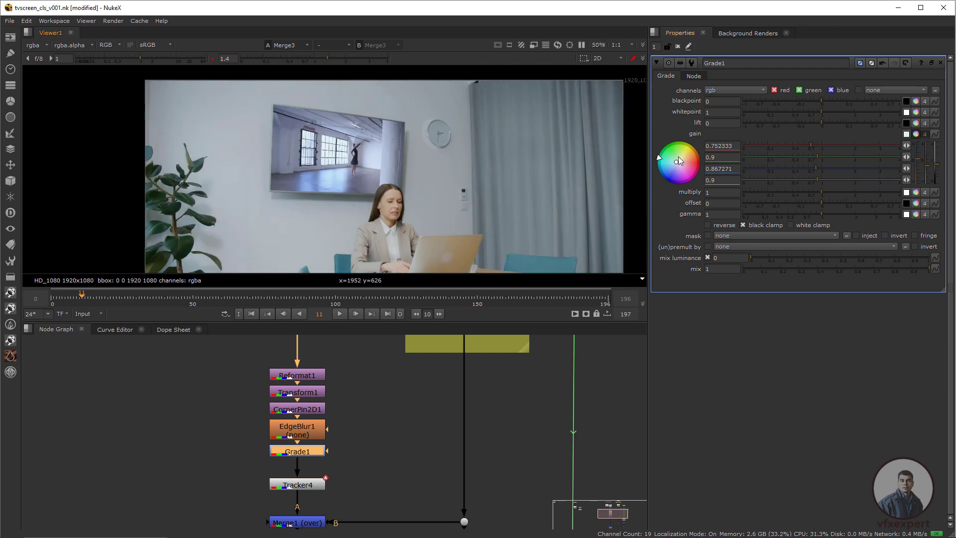
# - Shift Grade1's gain tint to red 0.722153 and blue 0.892513, and return to the first frame to see the whole composite
pyautogui.moveTo(678, 157); pyautogui.dragTo(675, 162)
pyautogui.press('Home')
pyautogui.scroll(-1, 522, 199)
pyautogui.moveTo(378, 269); pyautogui.dragTo(344, 214, button='middle')
pyautogui.scroll(-1, 345, 214)
pyautogui.moveTo(422, 219); pyautogui.dragTo(380, 228, button='middle')
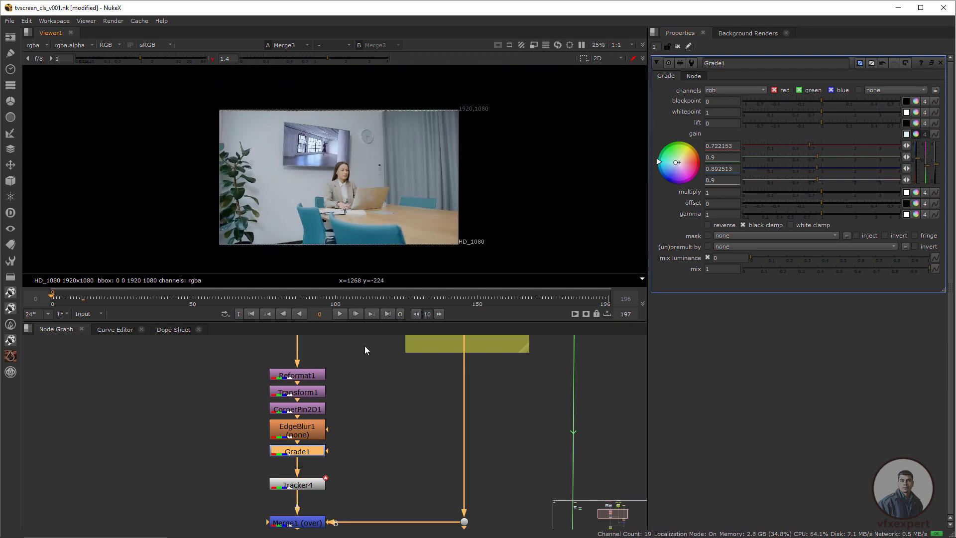
# - Play the composite from the first frame to frame 120 and check the graded, match-moved screen
pyautogui.scroll(-4, 384, 398)
pyautogui.moveTo(451, 429); pyautogui.dragTo(410, 408, button='middle')
pyautogui.scroll(4, 435, 482)
pyautogui.moveTo(436, 481); pyautogui.dragTo(450, 454, button='middle')
pyautogui.scroll(1, 440, 419)
pyautogui.scroll(-5, 406, 438)
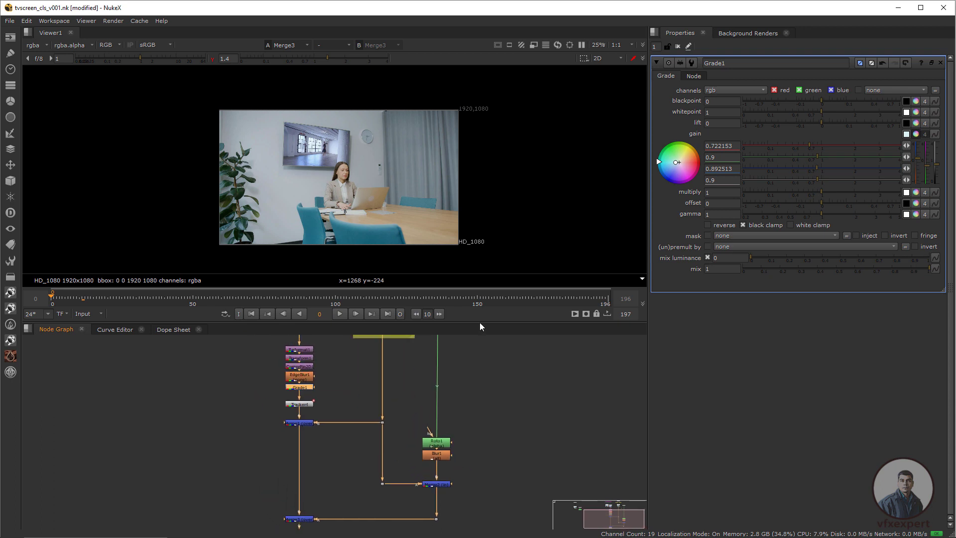
pyautogui.moveTo(479, 322); pyautogui.dragTo(486, 268)
pyautogui.moveTo(460, 353); pyautogui.dragTo(427, 404, button='middle')
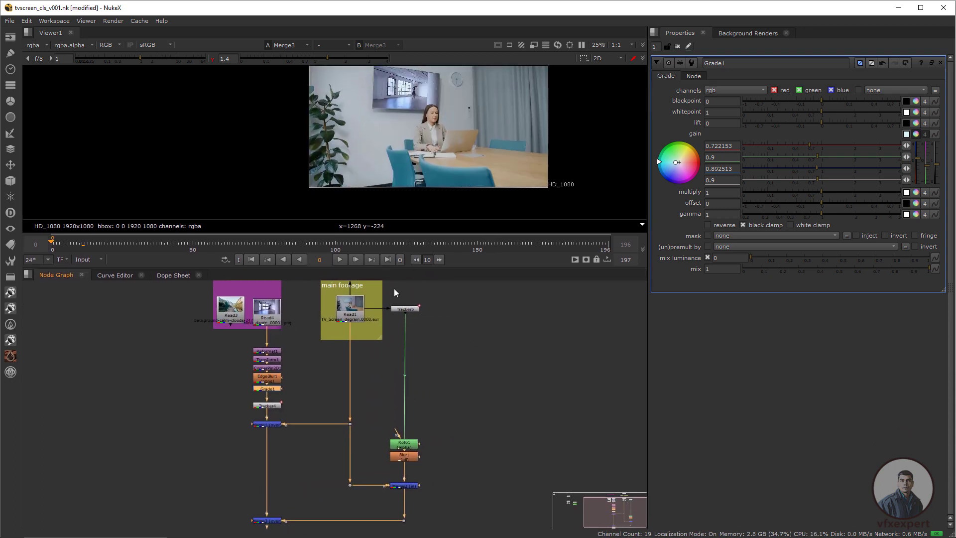
pyautogui.press('f')
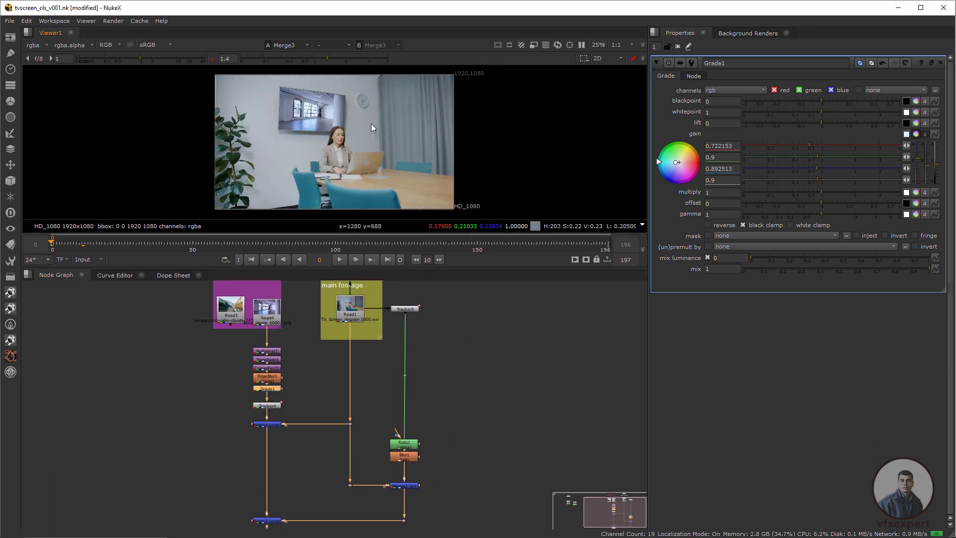
pyautogui.click(339, 259)
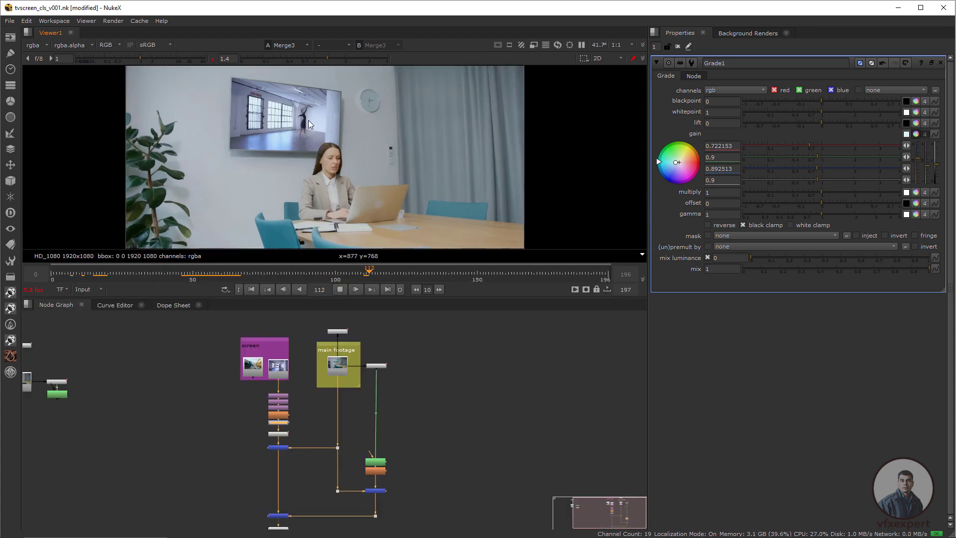
pyautogui.scroll(2, 341, 136)
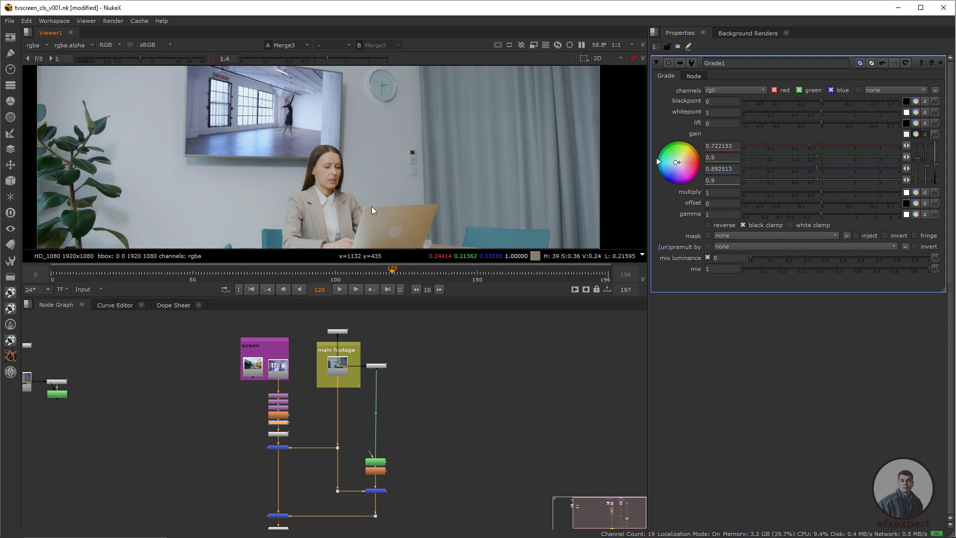
# - Move Tracker4 down, return to the first frame and insert a CornerPin2D node between Grade1 and Tracker4
pyautogui.scroll(6, 329, 442)
pyautogui.moveTo(360, 468); pyautogui.dragTo(353, 475, button='middle')
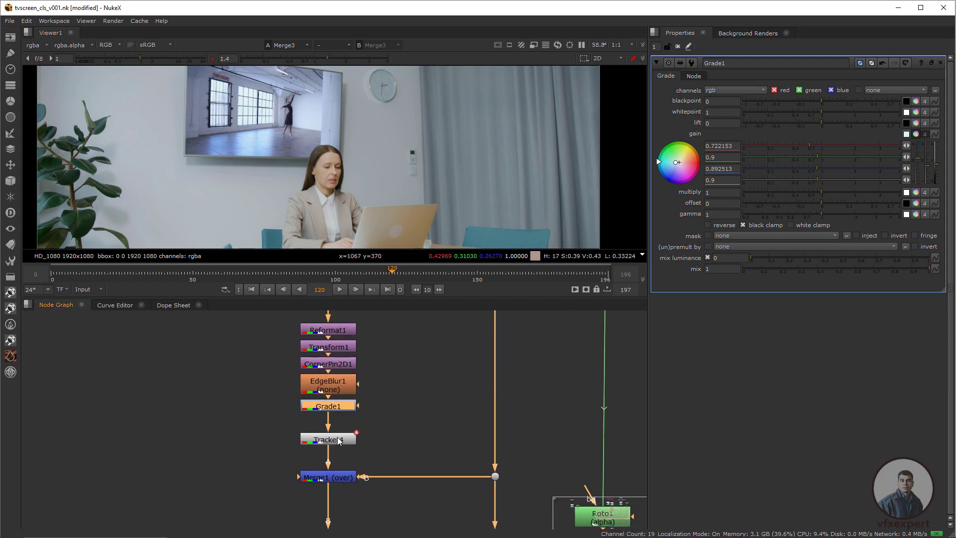
pyautogui.moveTo(342, 444); pyautogui.dragTo(342, 453)
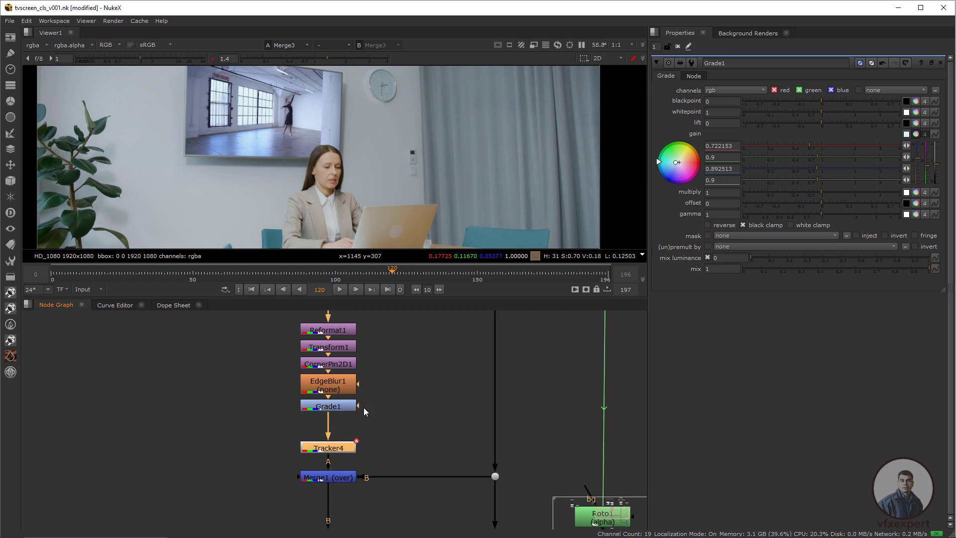
pyautogui.moveTo(365, 405); pyautogui.dragTo(340, 435, button='middle')
pyautogui.scroll(-2, 340, 435)
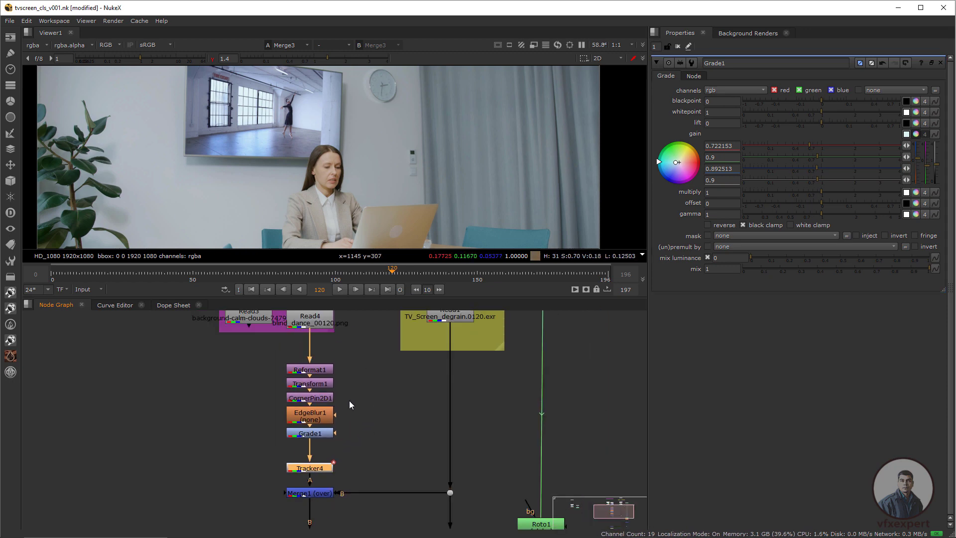
pyautogui.click(251, 289)
pyautogui.scroll(-1, 356, 148)
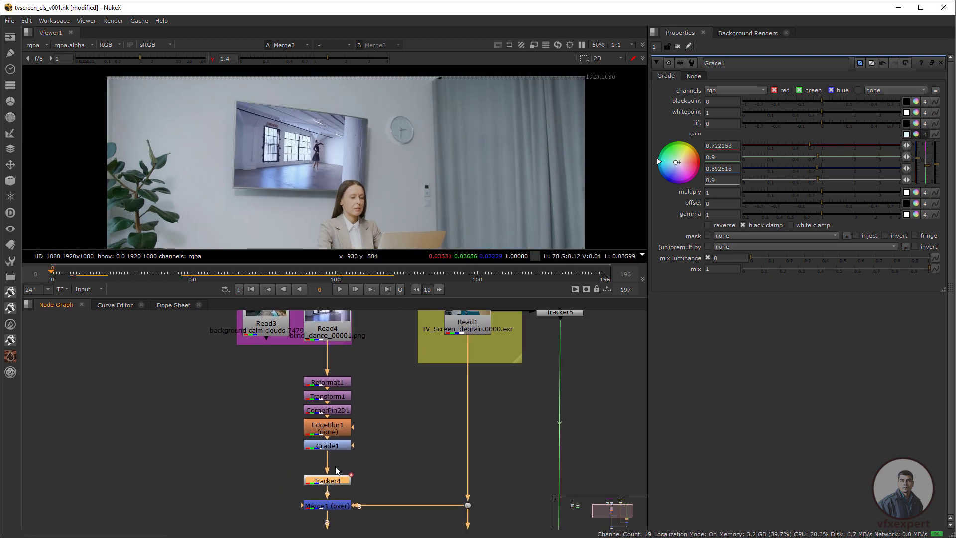
pyautogui.scroll(4, 357, 483)
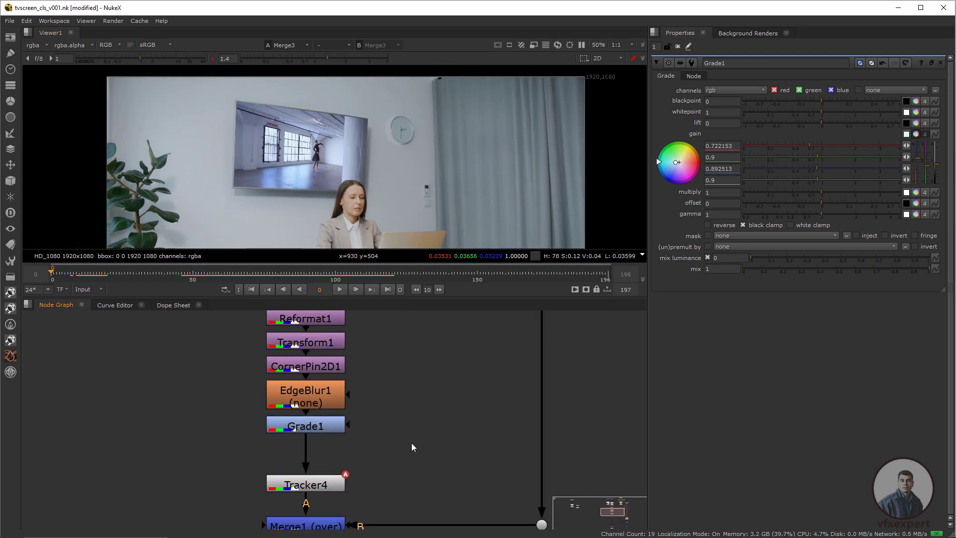
pyautogui.press('Tab')
pyautogui.write('corner')
pyautogui.press('Return')
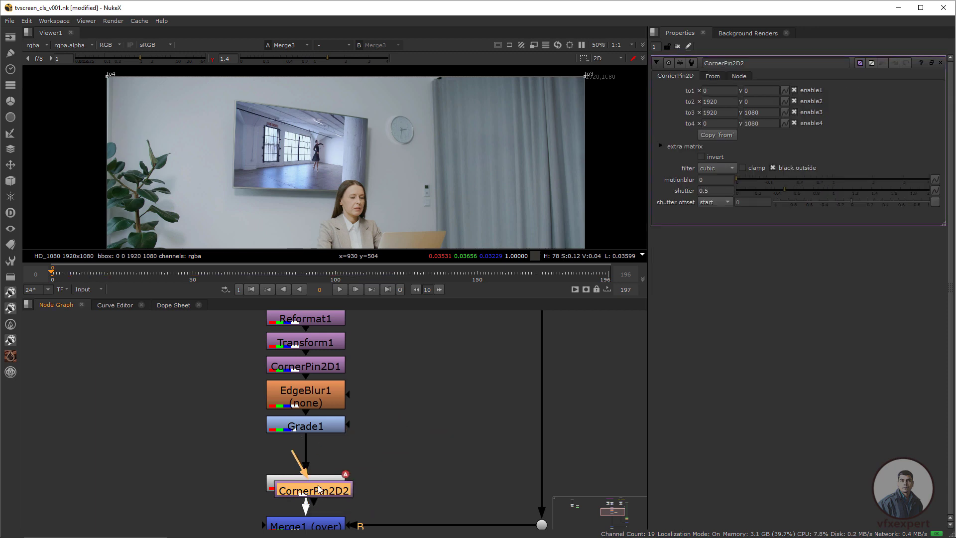
pyautogui.click(319, 489)
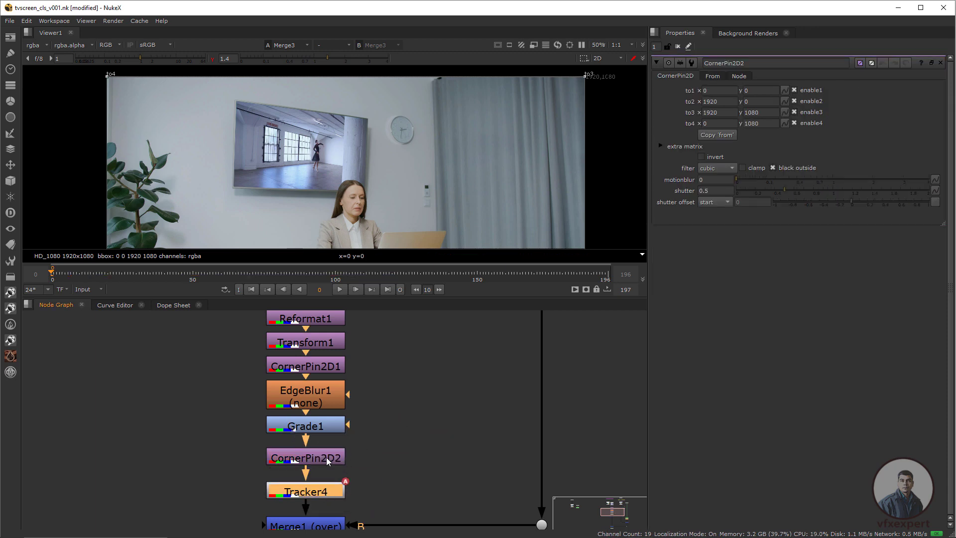
# - Disable CornerPin2D2 and show Grade1's output in the viewer
pyautogui.click(326, 457)
pyautogui.press('d')
pyautogui.click(306, 425)
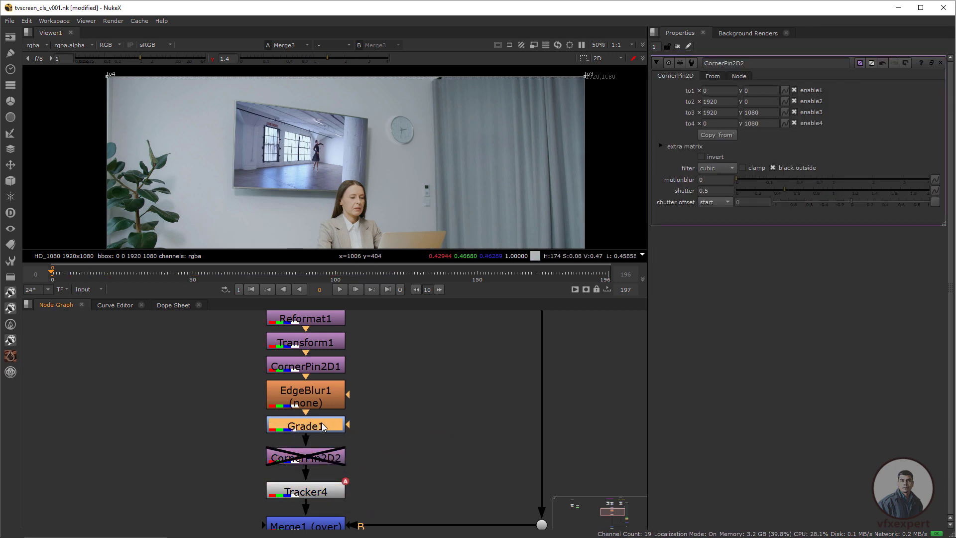
pyautogui.press('1')
pyautogui.scroll(-1, 458, 202)
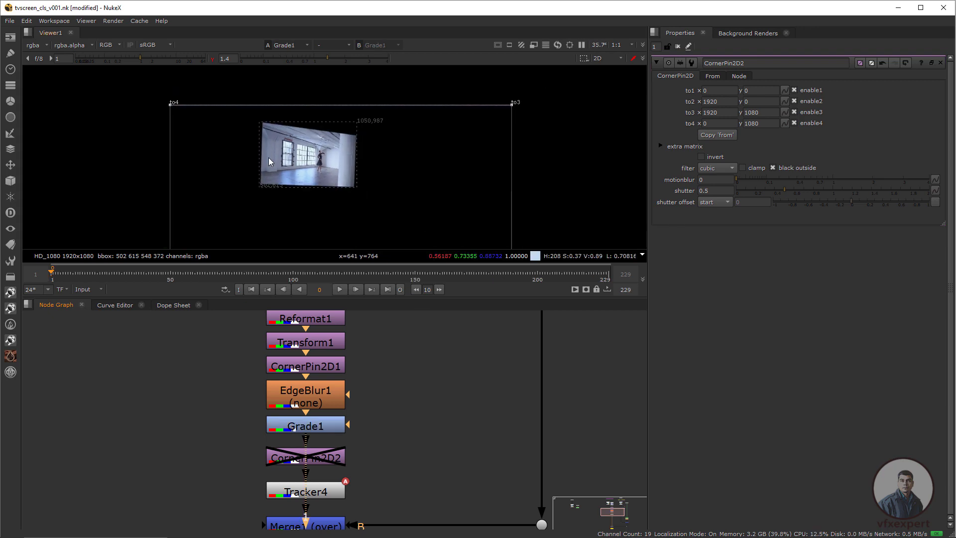
# - Place CornerPin2D2's from points on the clip's corners at (508, 640), (1033, 621), (1044.5, 907.5) and (520, 982), and copy them to the to points
pyautogui.click(713, 76)
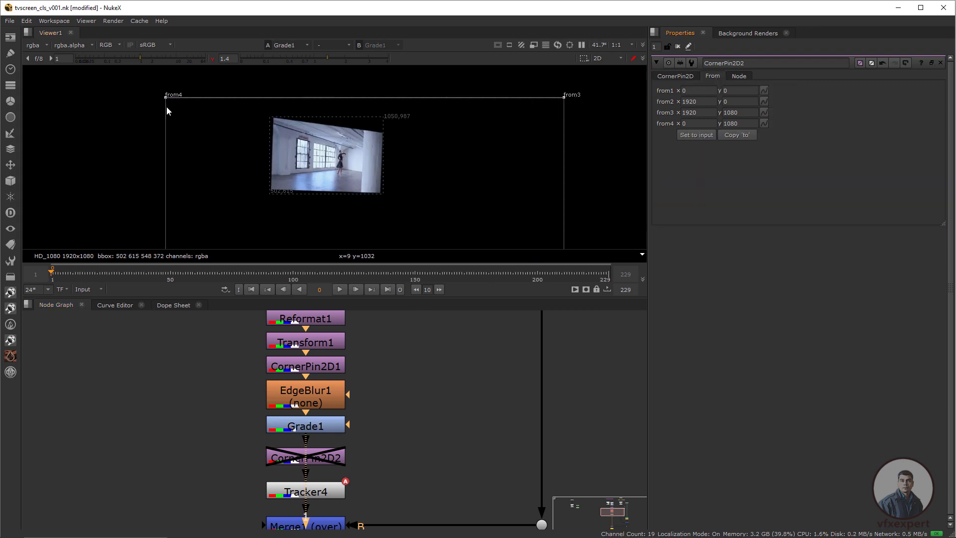
pyautogui.moveTo(166, 97); pyautogui.dragTo(256, 122)
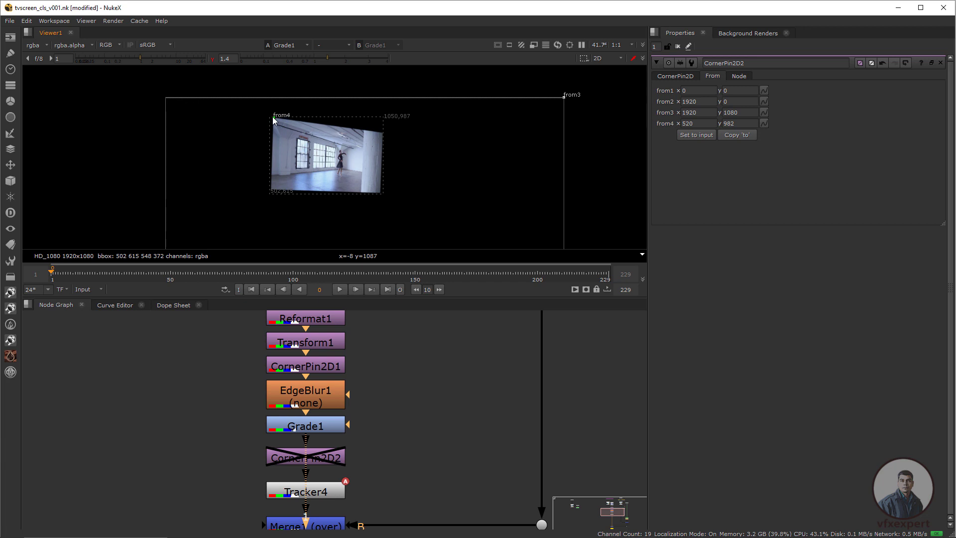
pyautogui.moveTo(564, 97); pyautogui.dragTo(383, 135)
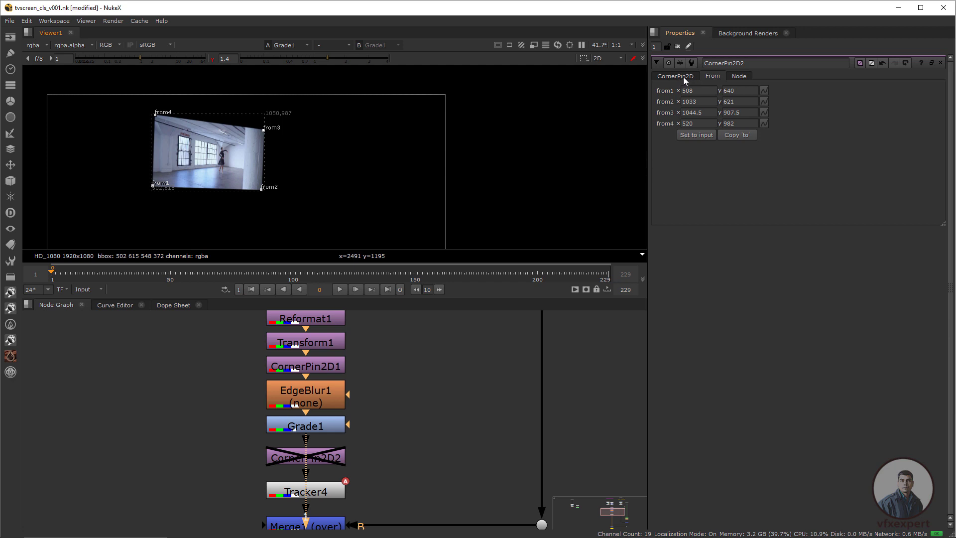
pyautogui.click(682, 76)
pyautogui.click(720, 134)
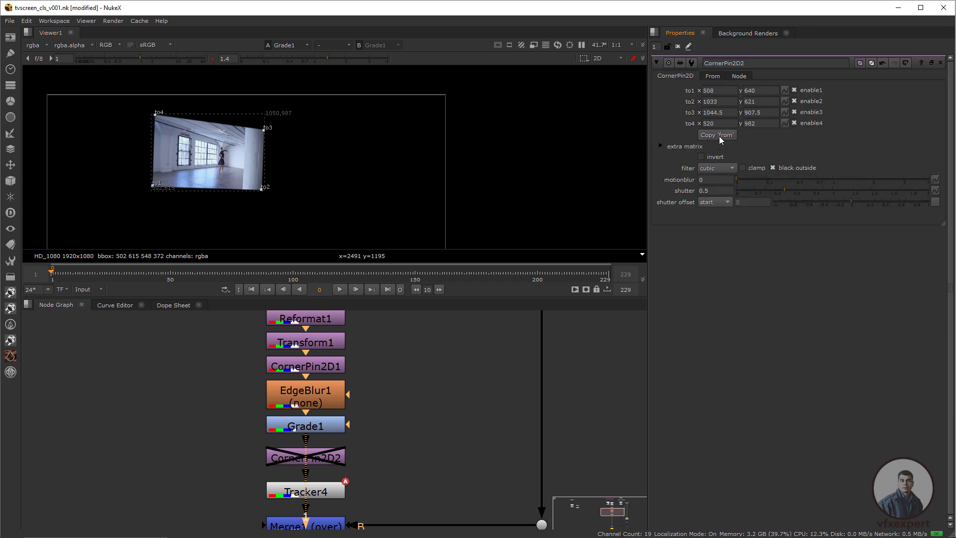
# - Re-enable CornerPin2D2 and show the final Merge3 composite with the TV screen enlarged
pyautogui.scroll(-1, 304, 173)
pyautogui.moveTo(349, 454); pyautogui.dragTo(343, 387, button='middle')
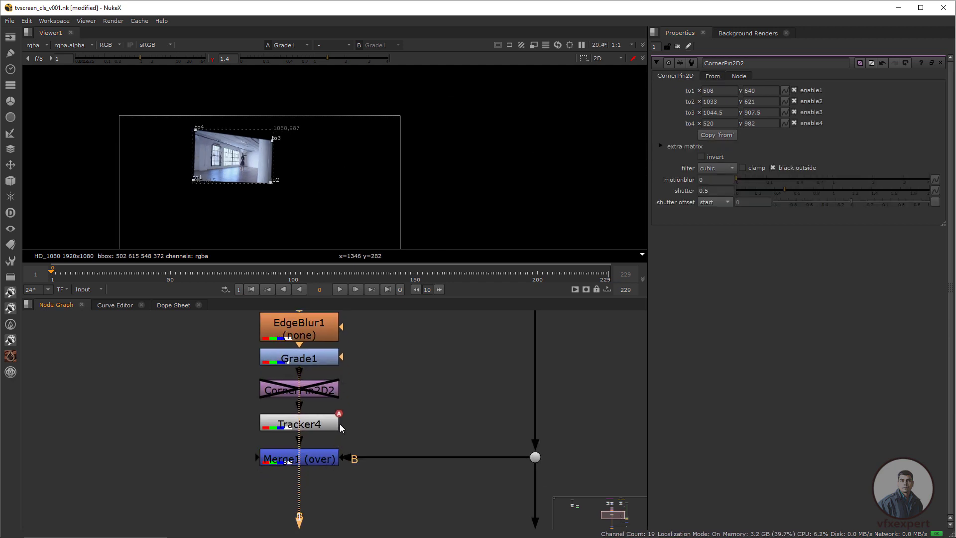
pyautogui.click(326, 395)
pyautogui.press('d')
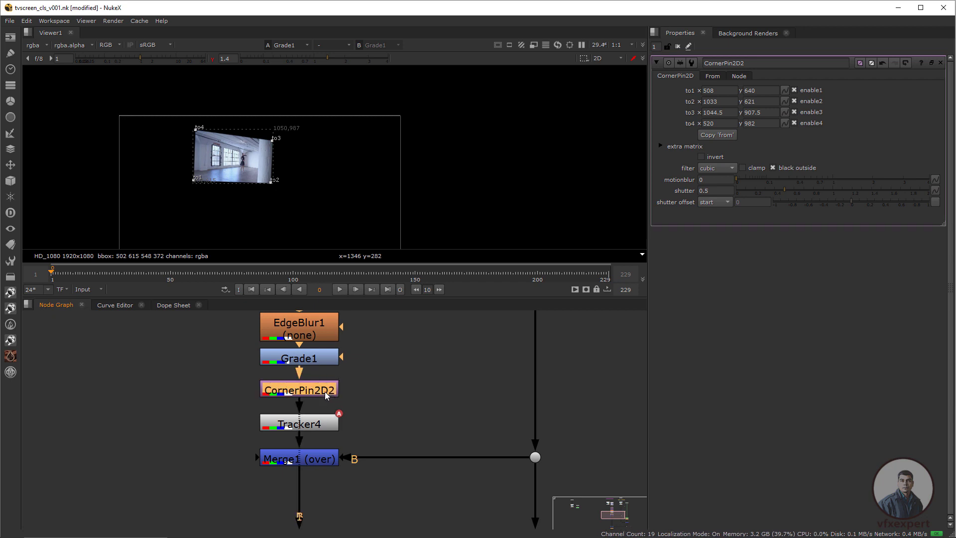
pyautogui.scroll(-2, 307, 423)
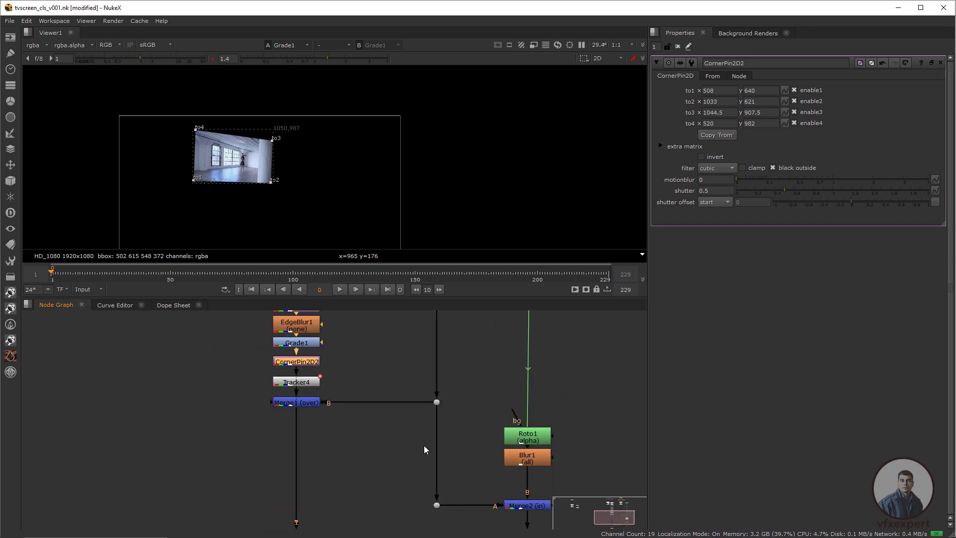
pyautogui.moveTo(423, 446); pyautogui.dragTo(335, 383, button='middle')
pyautogui.click(225, 498)
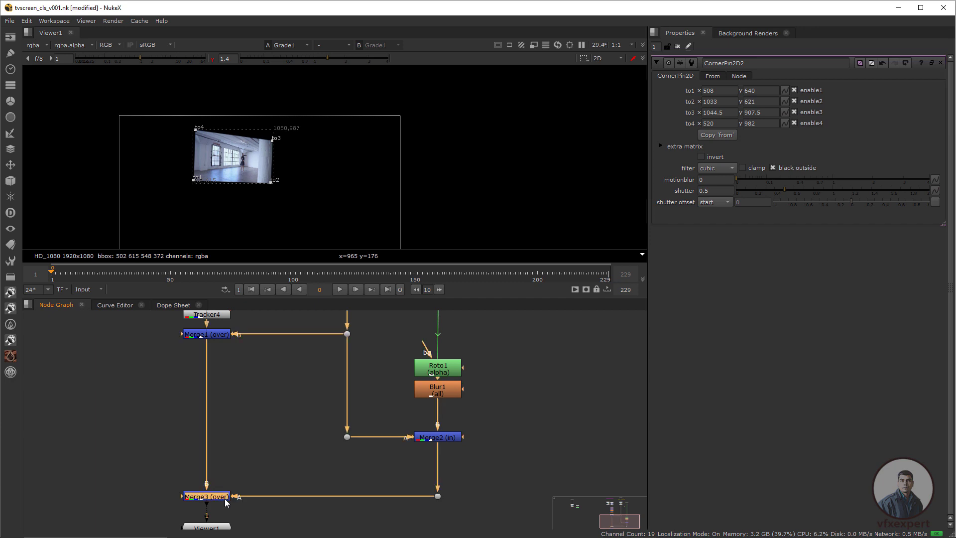
pyautogui.press('1')
pyautogui.scroll(5, 257, 174)
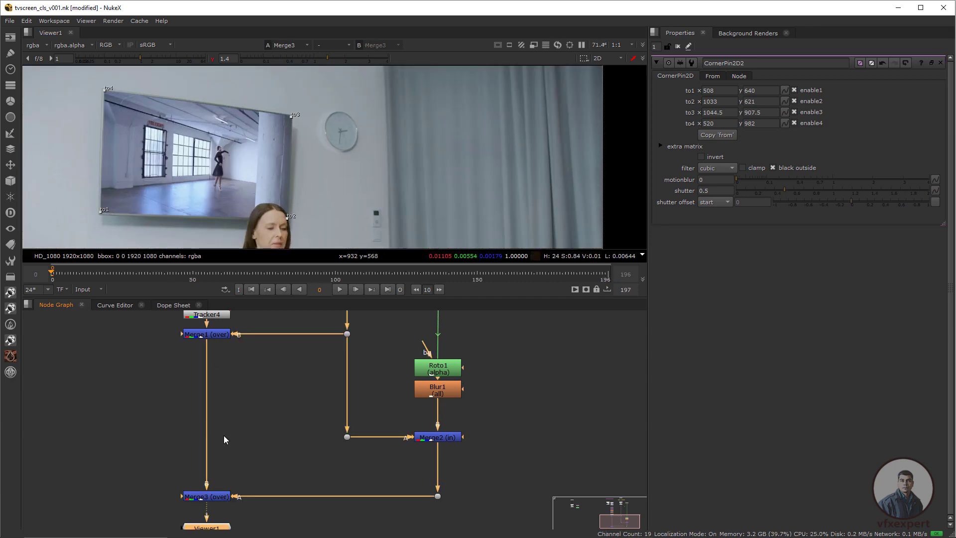
# - Set a key on all CornerPin2D2 knobs at the first frame
pyautogui.moveTo(218, 387); pyautogui.dragTo(239, 521, button='middle')
pyautogui.click(250, 429)
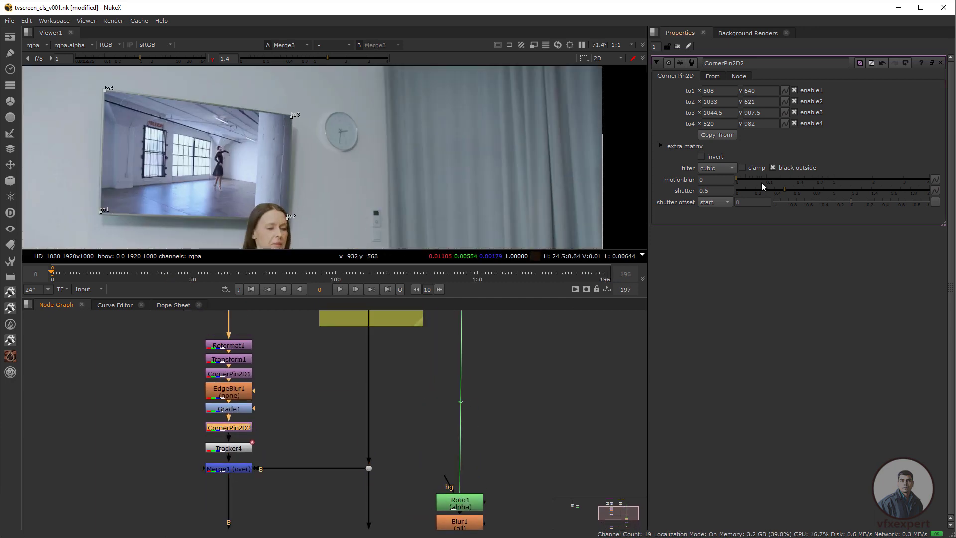
pyautogui.rightClick(858, 97)
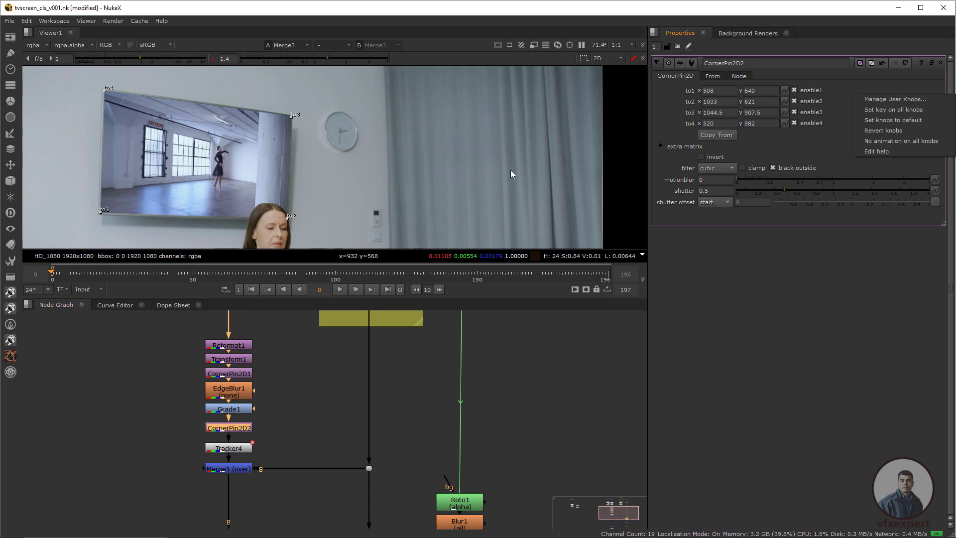
pyautogui.click(889, 110)
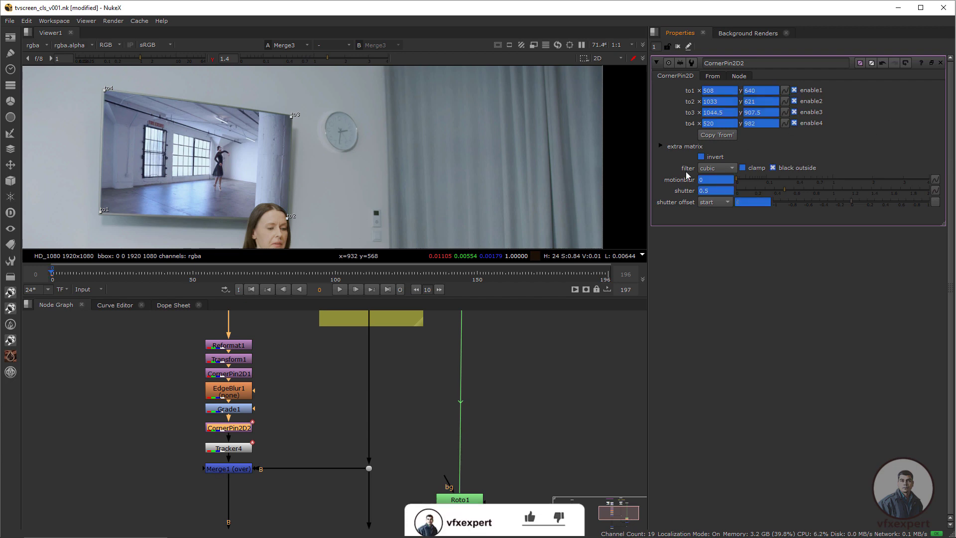
# - At frame 81, nudge CornerPin2D2's to2 and to3 corners down to y 620 and y 906.5
pyautogui.moveTo(253, 273); pyautogui.dragTo(281, 276)
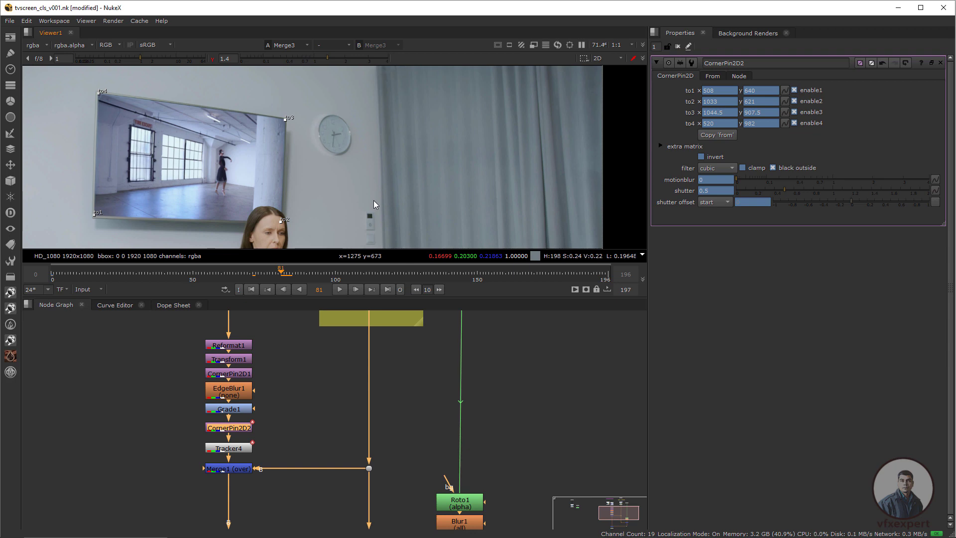
pyautogui.press('KP_4')
pyautogui.press('KP_4')
pyautogui.press('KP_4')
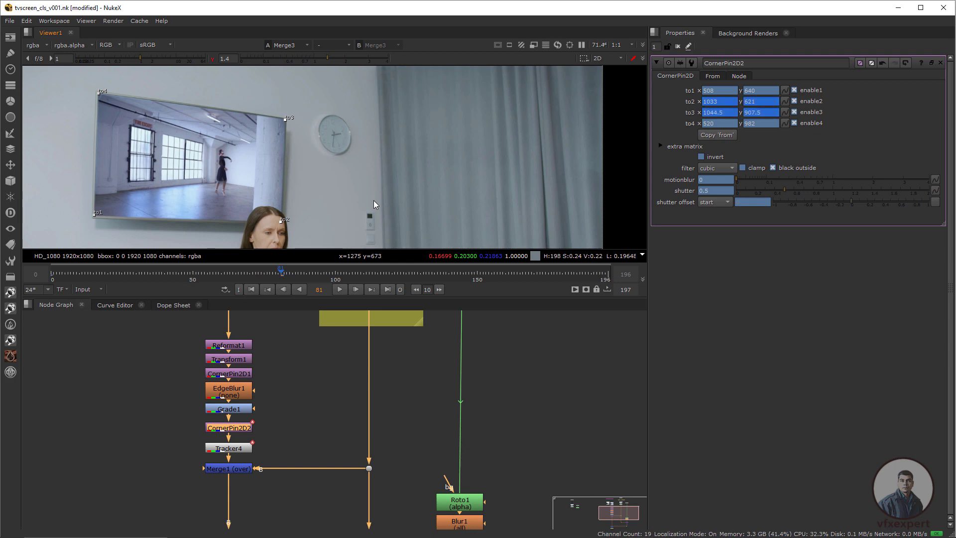
pyautogui.press('KP_6')
pyautogui.press('KP_6')
pyautogui.press('KP_6')
pyautogui.press('KP_2')
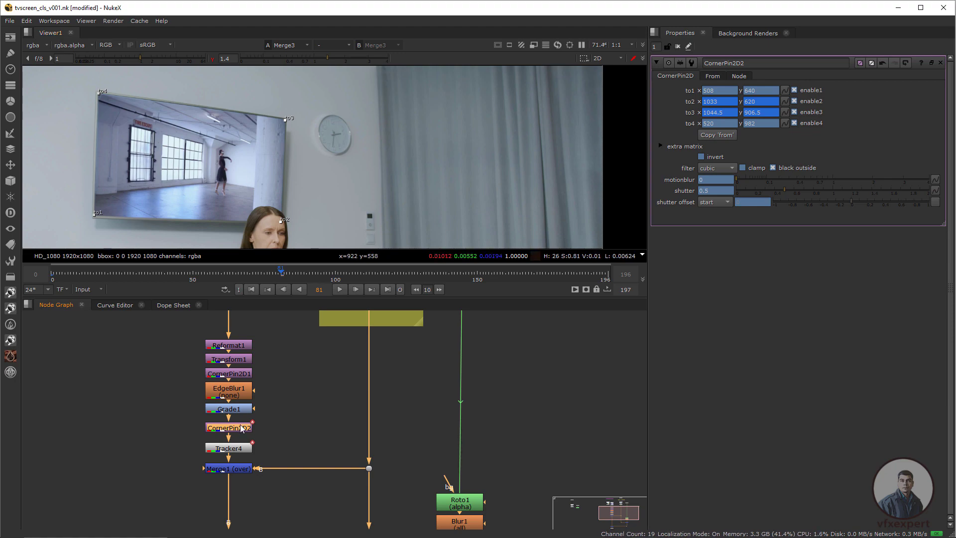
# - Disable CornerPin2D2, close all node properties and scrub back toward the start to review the full composite
pyautogui.moveTo(239, 427); pyautogui.dragTo(239, 426)
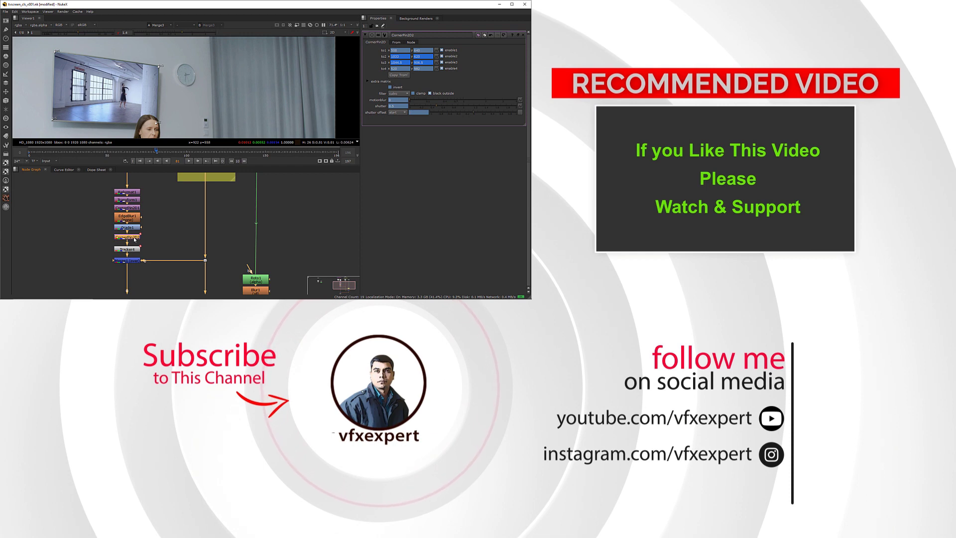
pyautogui.press('d')
pyautogui.scroll(-2, 181, 88)
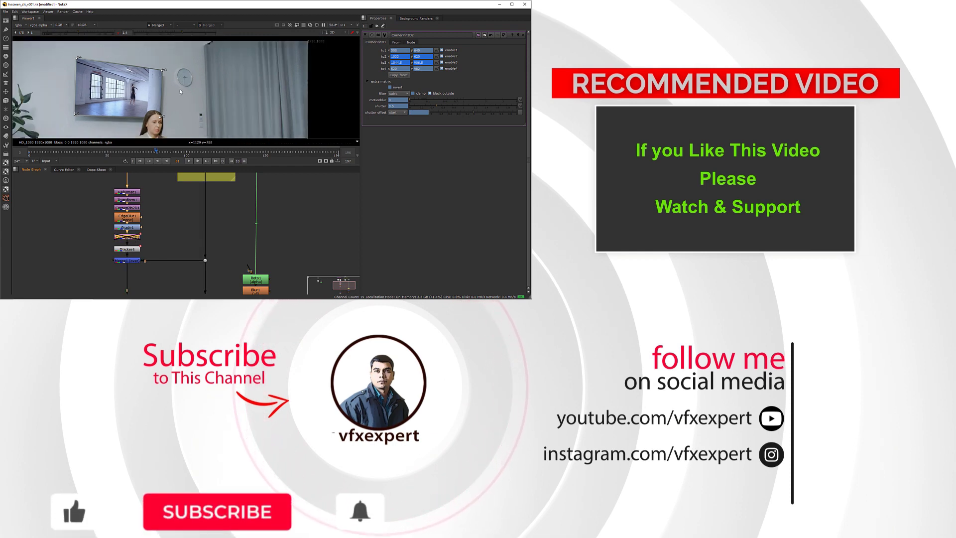
pyautogui.click(377, 25)
pyautogui.moveTo(131, 152); pyautogui.dragTo(57, 152)
pyautogui.scroll(-3, 165, 100)
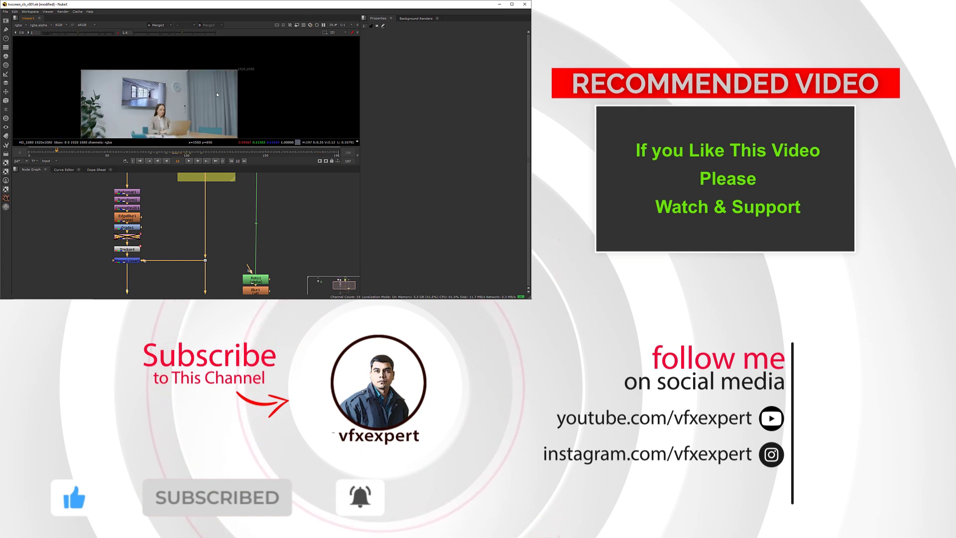